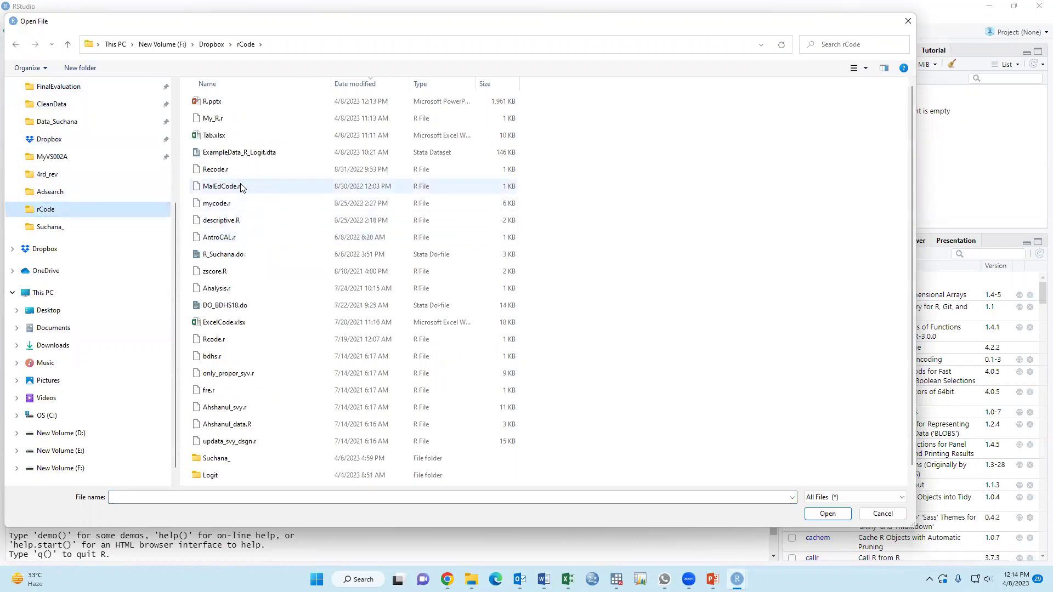
# Open the script My_R.r from the rCode folder and go to the blank lines at its beginning.
pyautogui.doubleClick(242, 119)
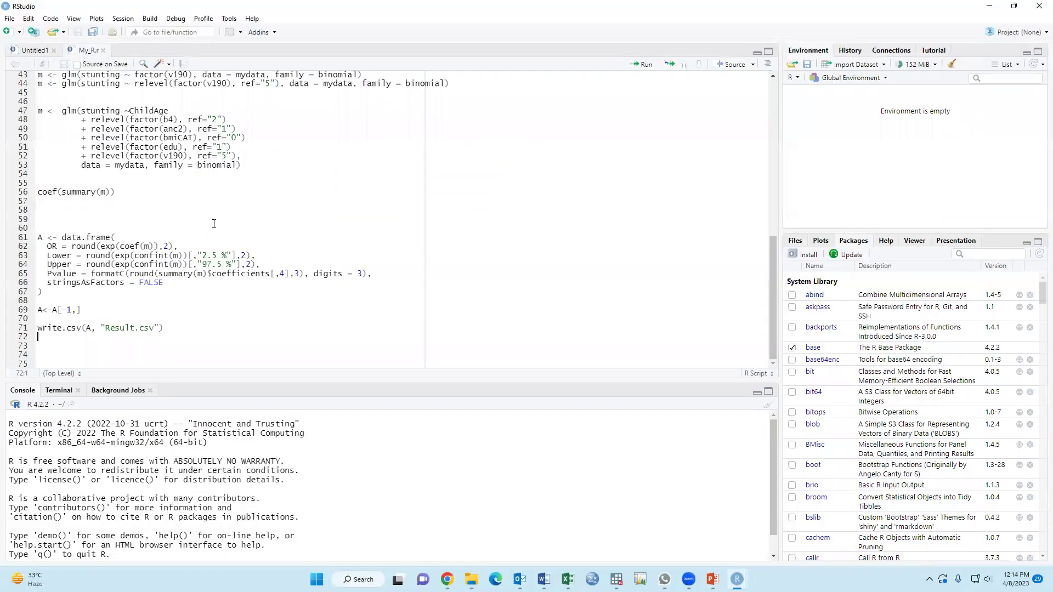
pyautogui.scroll(10, 214, 224)
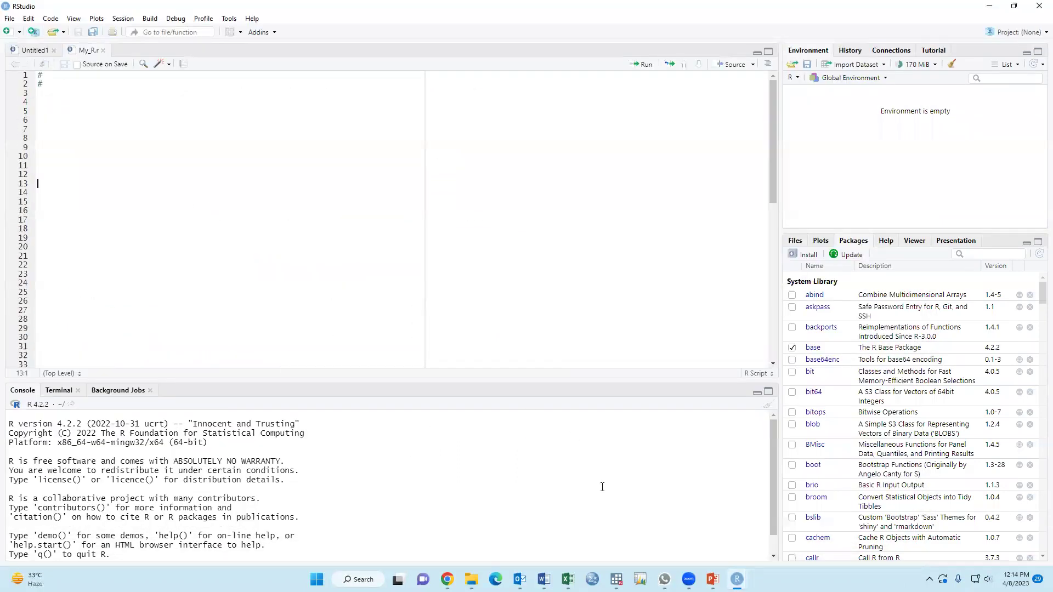
pyautogui.moveTo(617, 579)
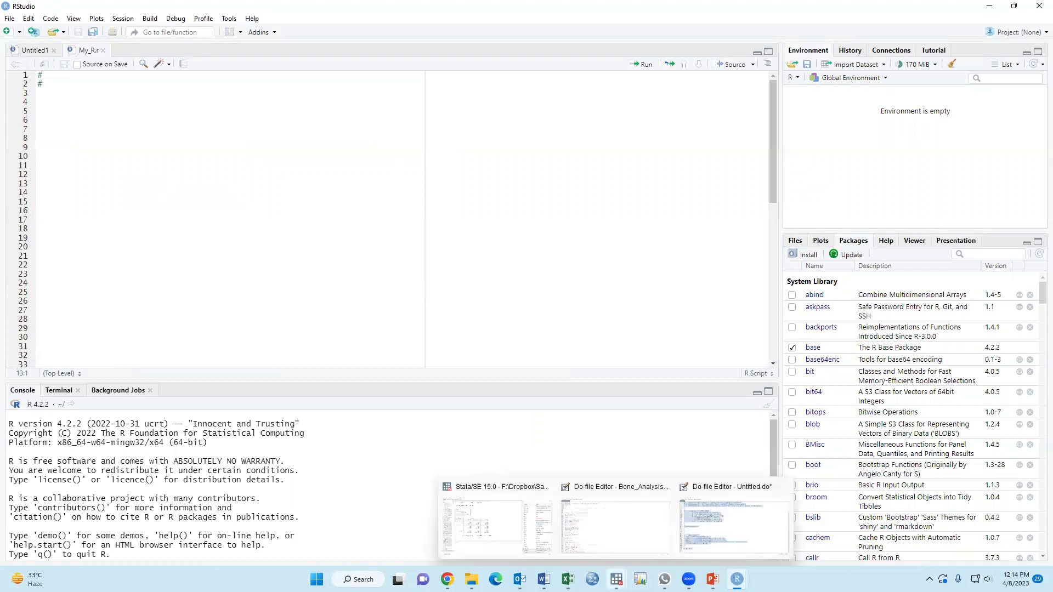
pyautogui.click(737, 535)
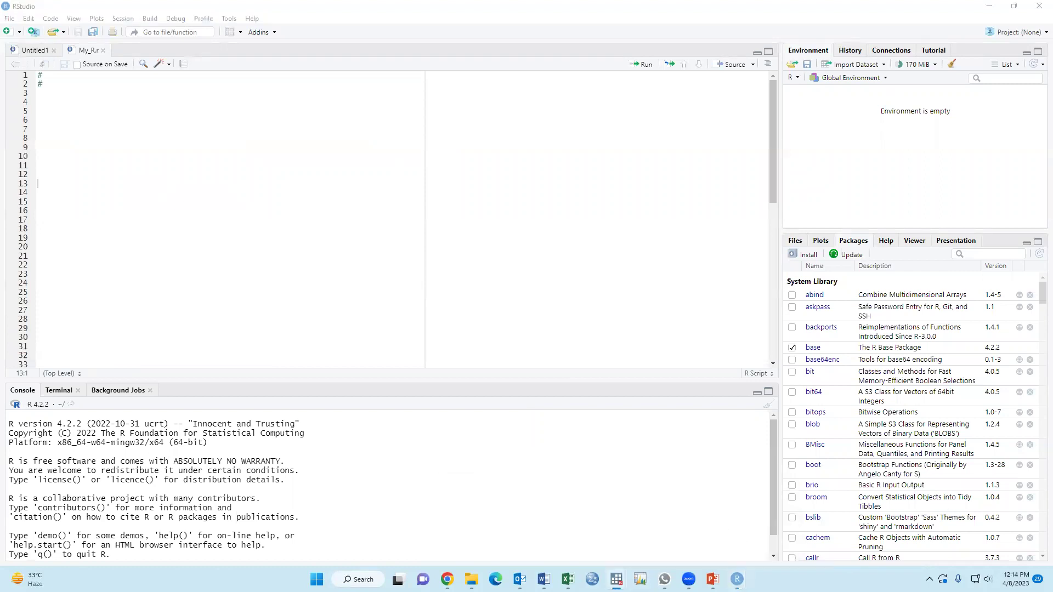
pyautogui.click(130, 178)
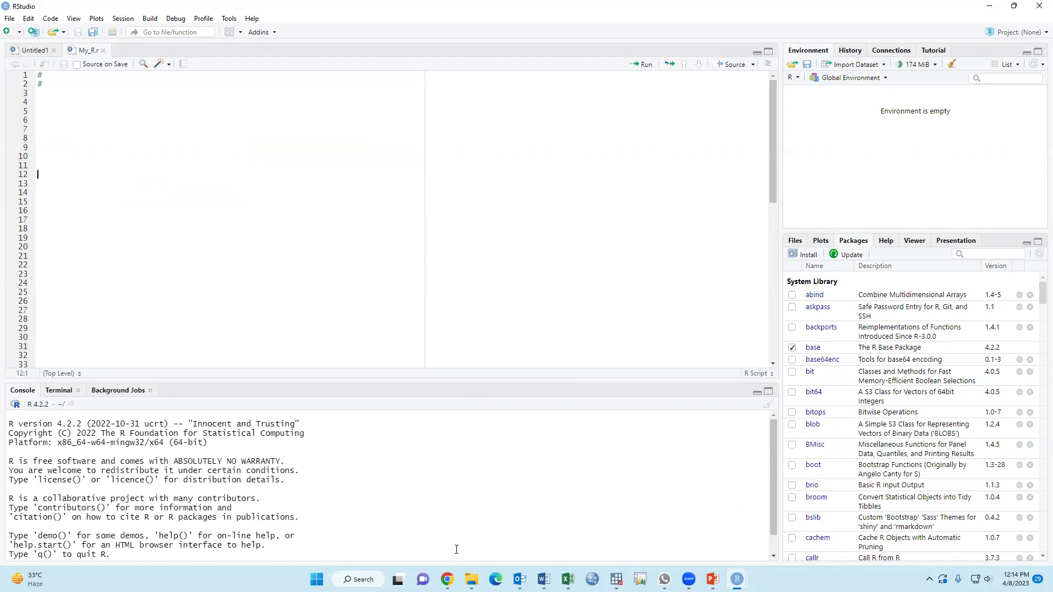
# Switch to File Explorer and locate ExampleData_R_Logit.dta in the r_file folder on drive D.
pyautogui.click(472, 579)
pyautogui.click(421, 542)
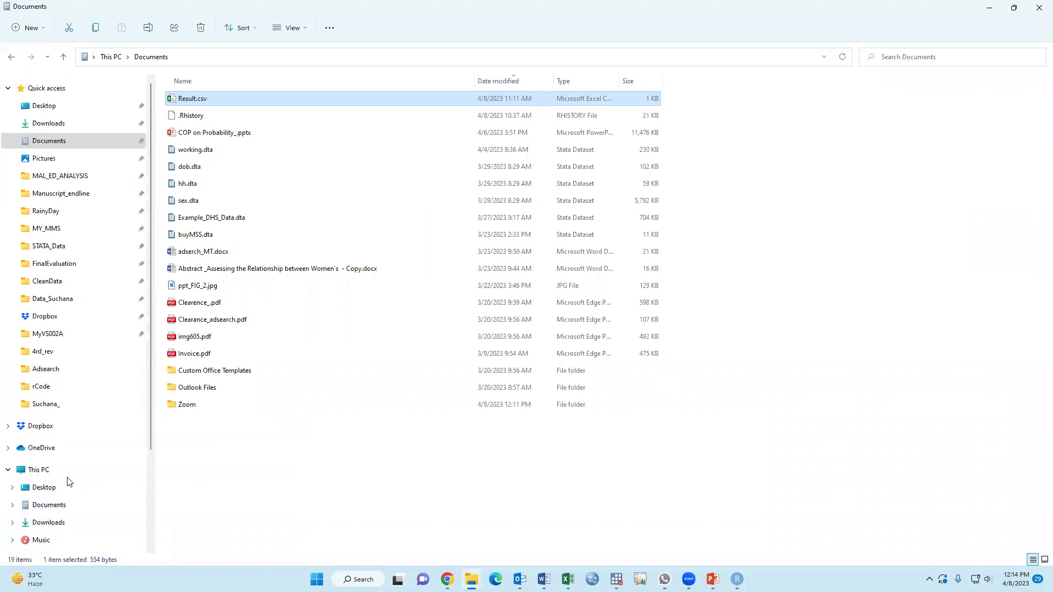
pyautogui.scroll(-3, 68, 482)
pyautogui.click(82, 482)
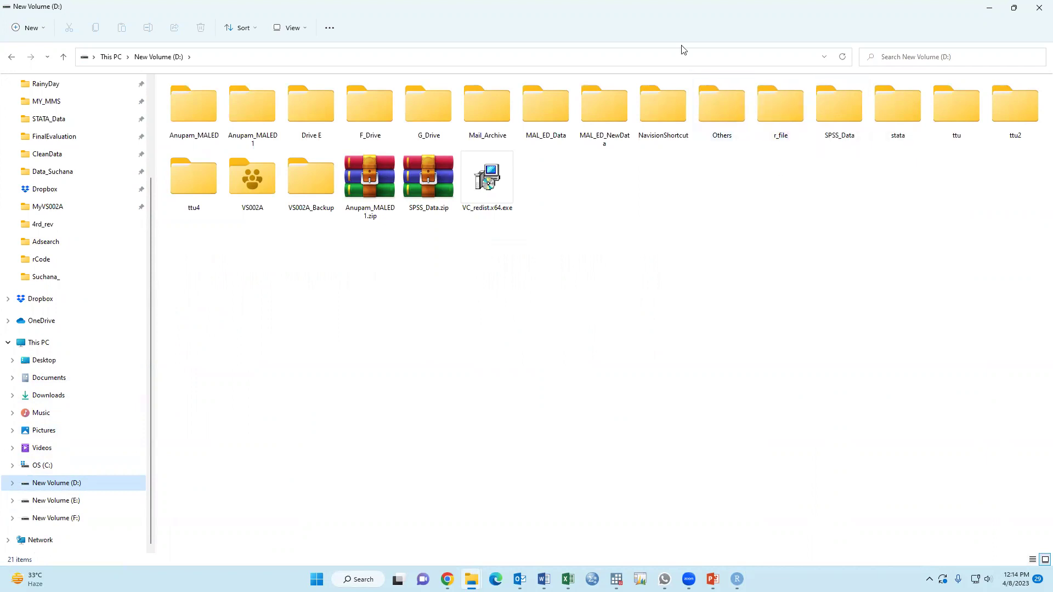
pyautogui.moveTo(806, 96)
pyautogui.mouseDown()
pyautogui.moveTo(804, 162)
pyautogui.moveTo(759, 88)
pyautogui.moveTo(746, 102)
pyautogui.mouseUp()
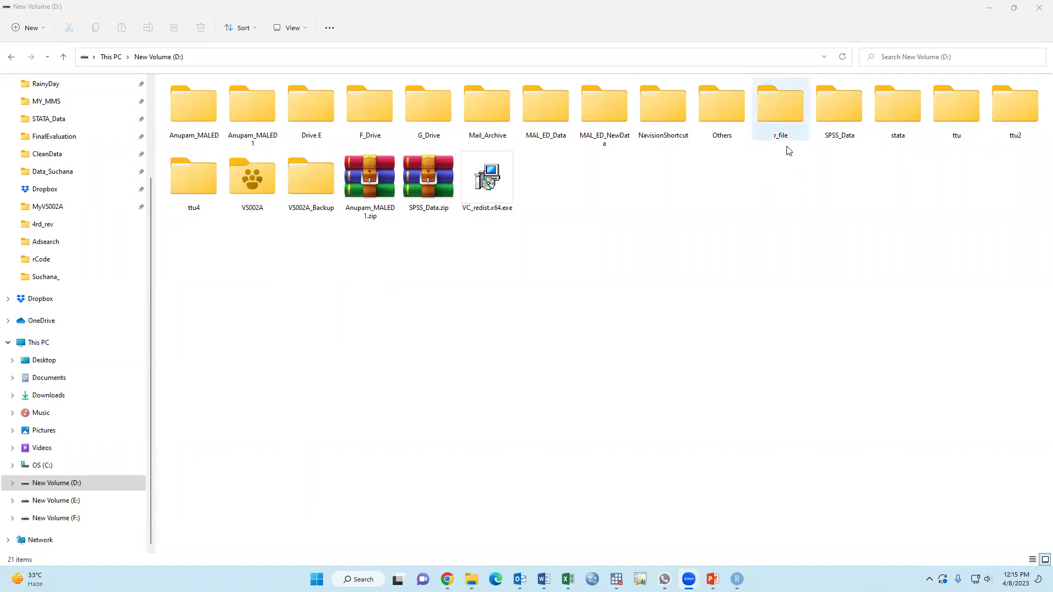
pyautogui.click(783, 118)
pyautogui.doubleClick(775, 115)
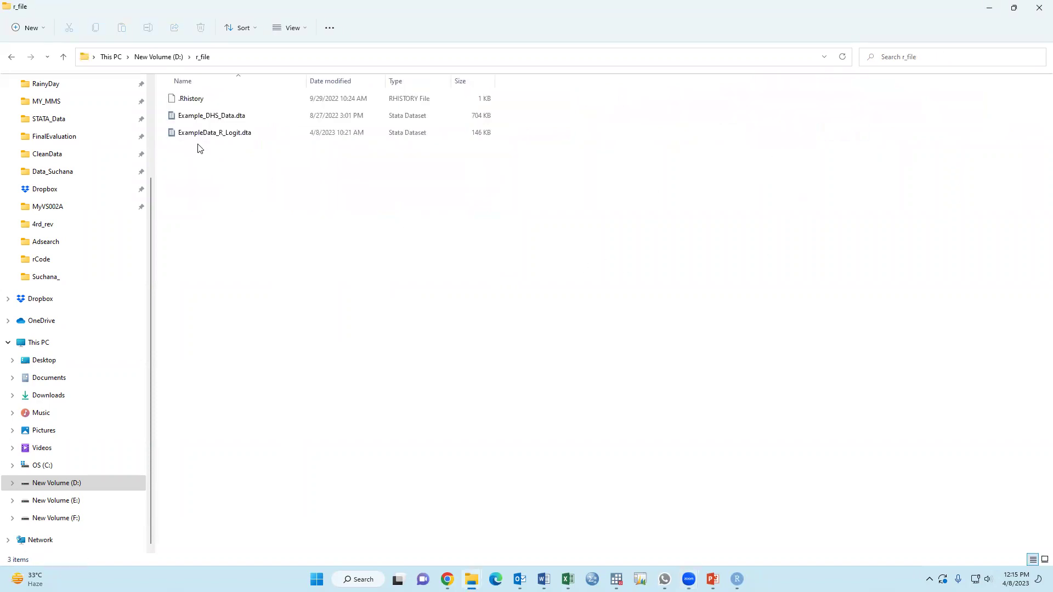
pyautogui.click(200, 137)
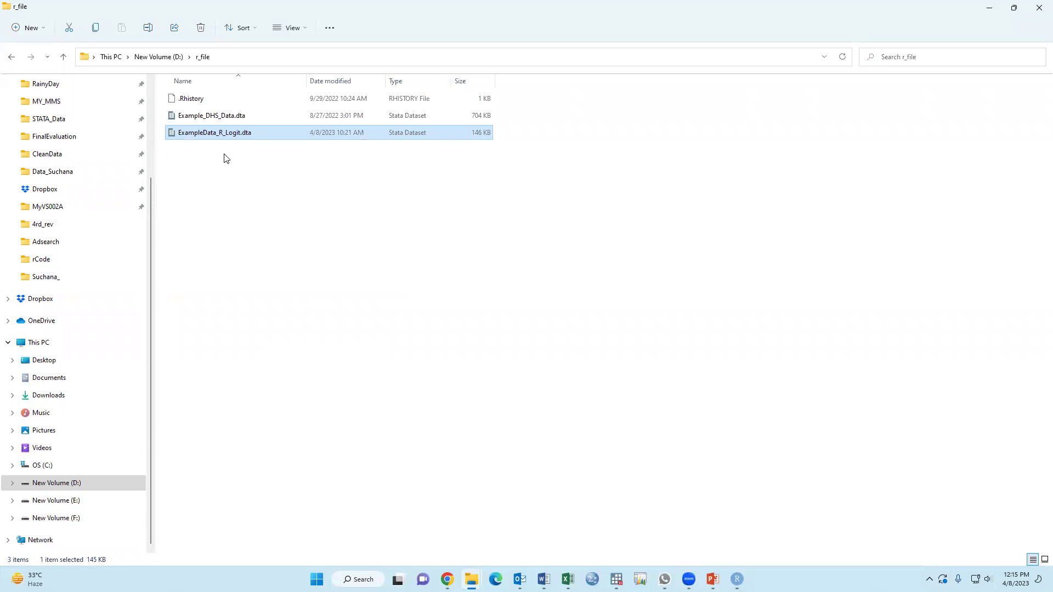
pyautogui.click(63, 57)
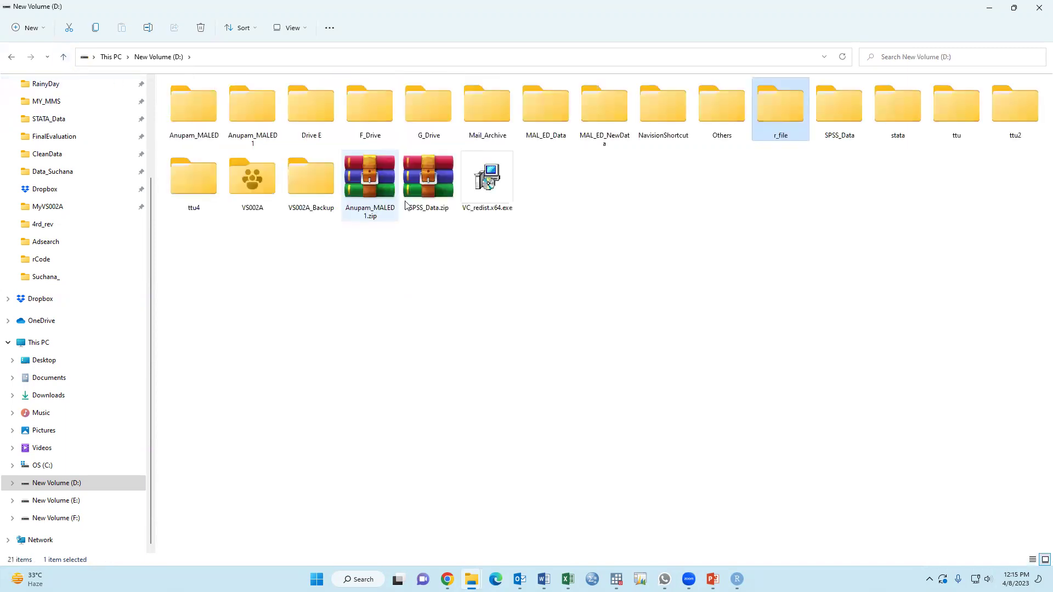
pyautogui.click(991, 8)
# Add library(haven) and the comment #Read STATA data on lines 3 and 4 of the script.
pyautogui.click(64, 109)
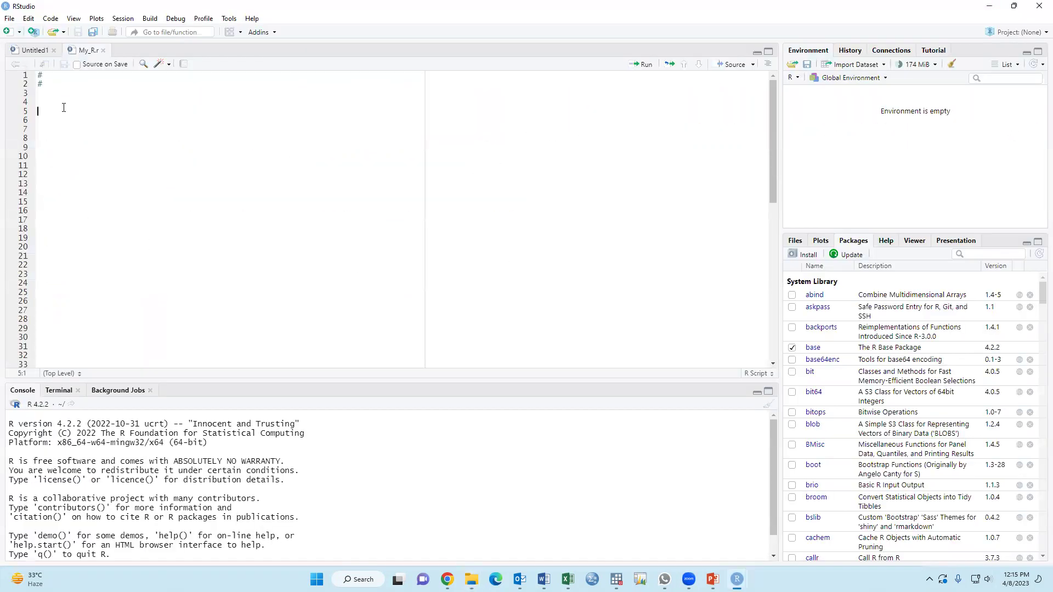
pyautogui.click(47, 93)
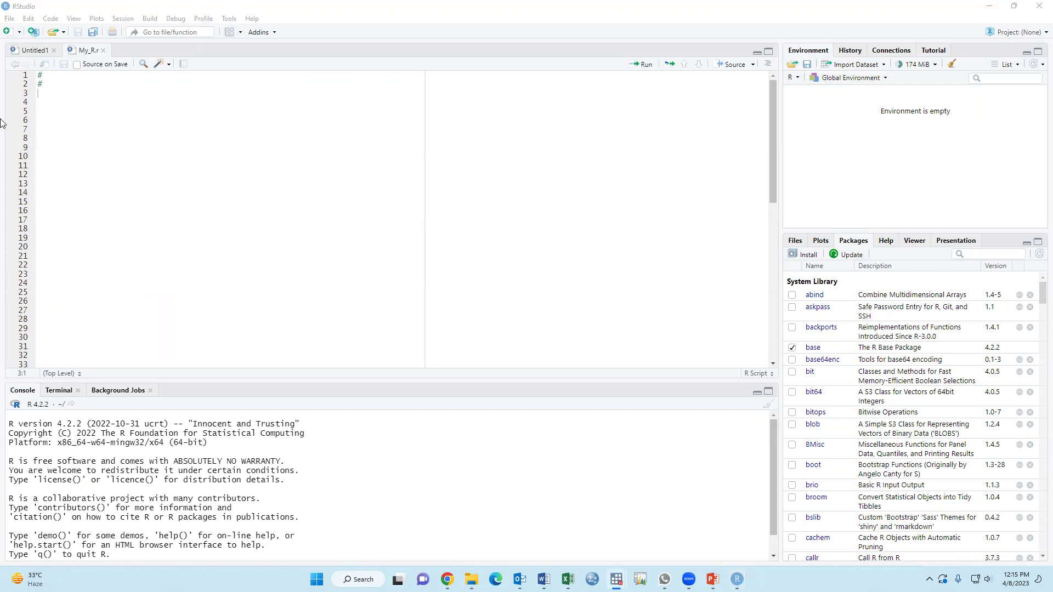
pyautogui.write('library(haven) #Read STATA data')
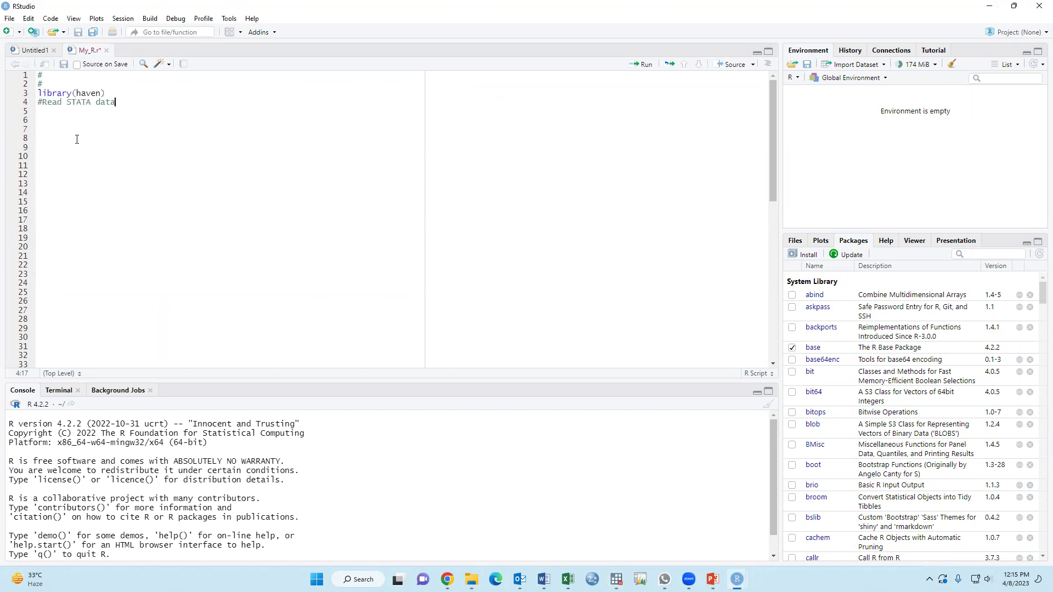
pyautogui.click(68, 94)
pyautogui.click(808, 256)
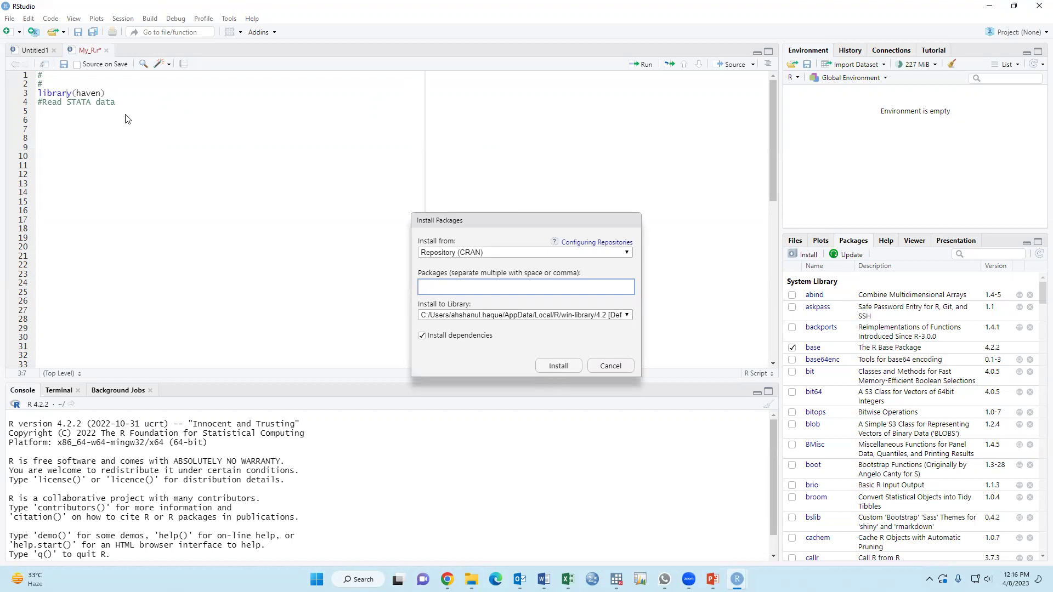
pyautogui.click(610, 366)
# Run script lines 2 to 4 to load the haven library.
pyautogui.moveTo(126, 104); pyautogui.dragTo(36, 87)
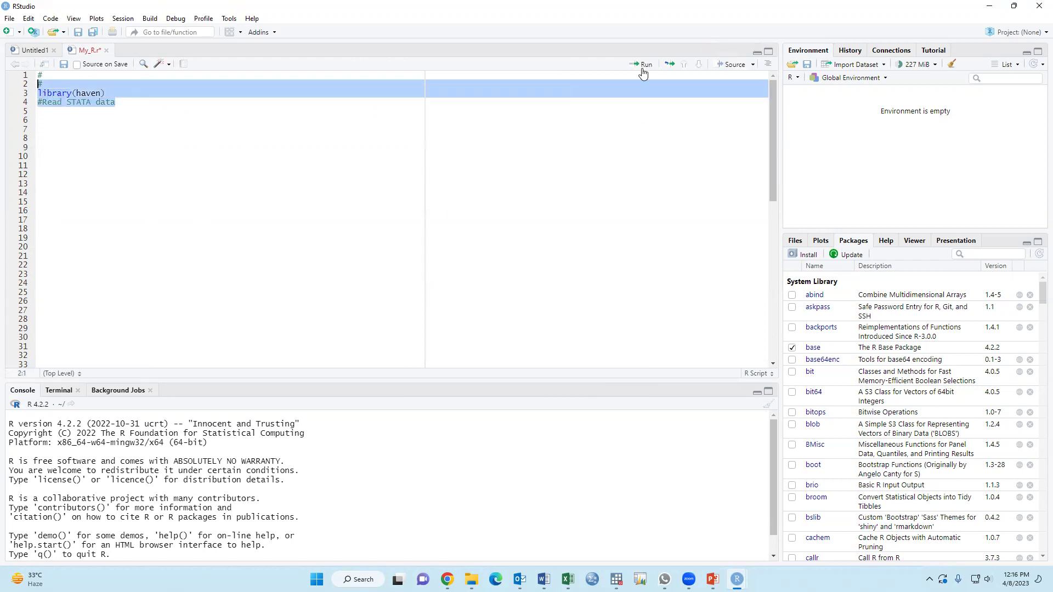
pyautogui.click(642, 65)
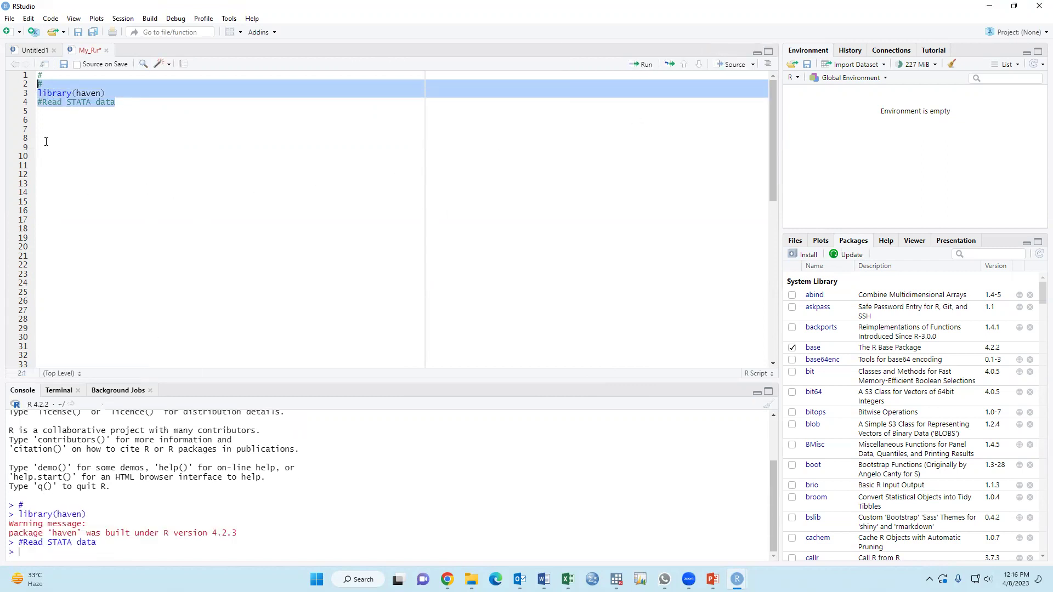
# Add mydata<-read_dta("D:/r_file/ExampleData_R_Logit.DTA") on line 6 of the script.
pyautogui.click(48, 115)
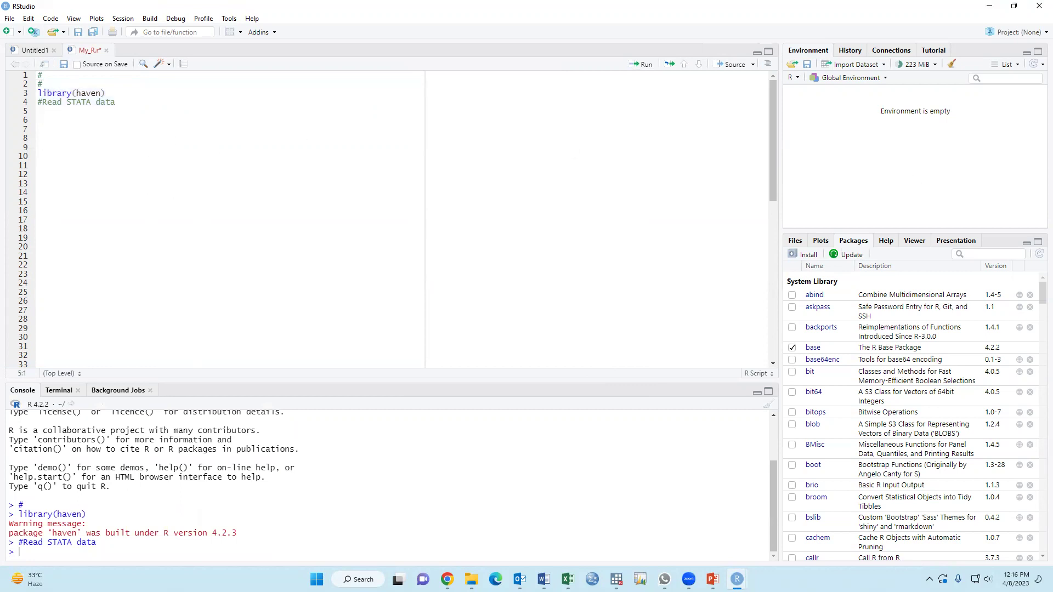
pyautogui.hotkey('alt', 'Tab')
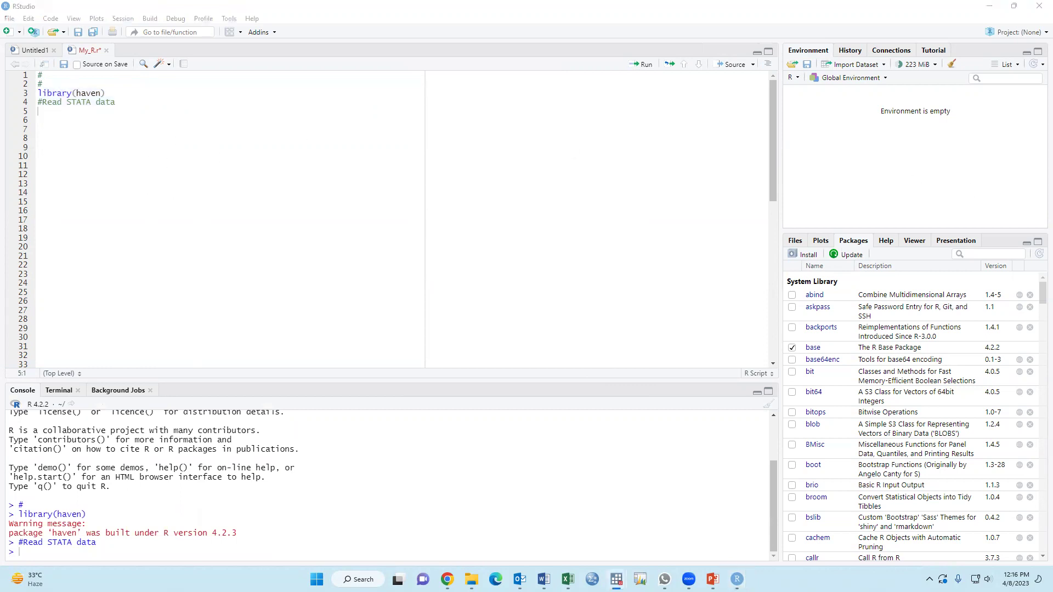
pyautogui.click(84, 120)
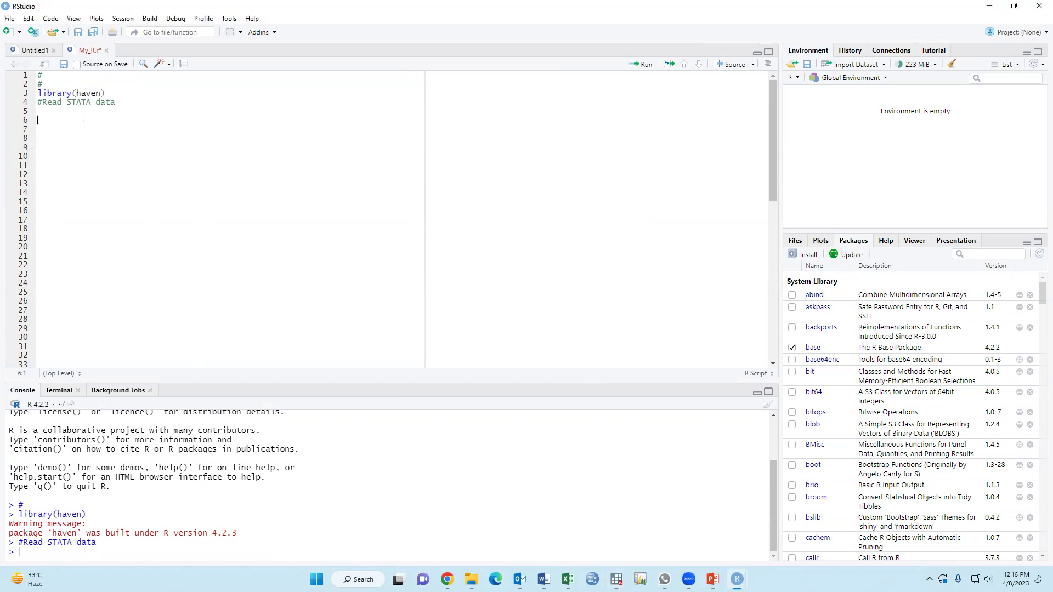
pyautogui.write('mydata<-read_dta("D:/r_file/ExampleData_R_Logit.DTA")')
pyautogui.click(104, 181)
pyautogui.rightClick(104, 181)
pyautogui.click(87, 174)
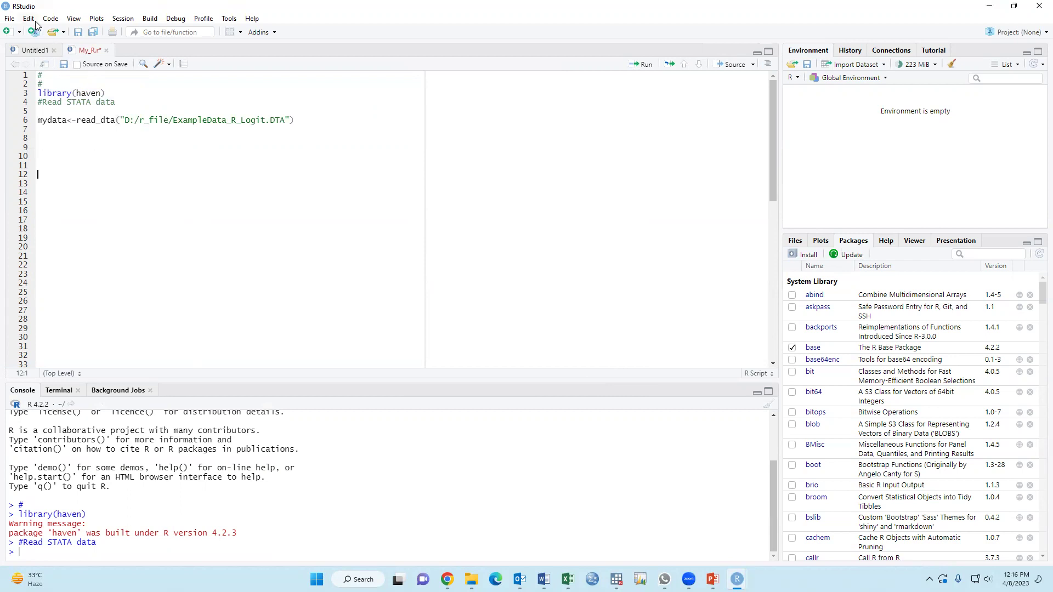
pyautogui.click(75, 18)
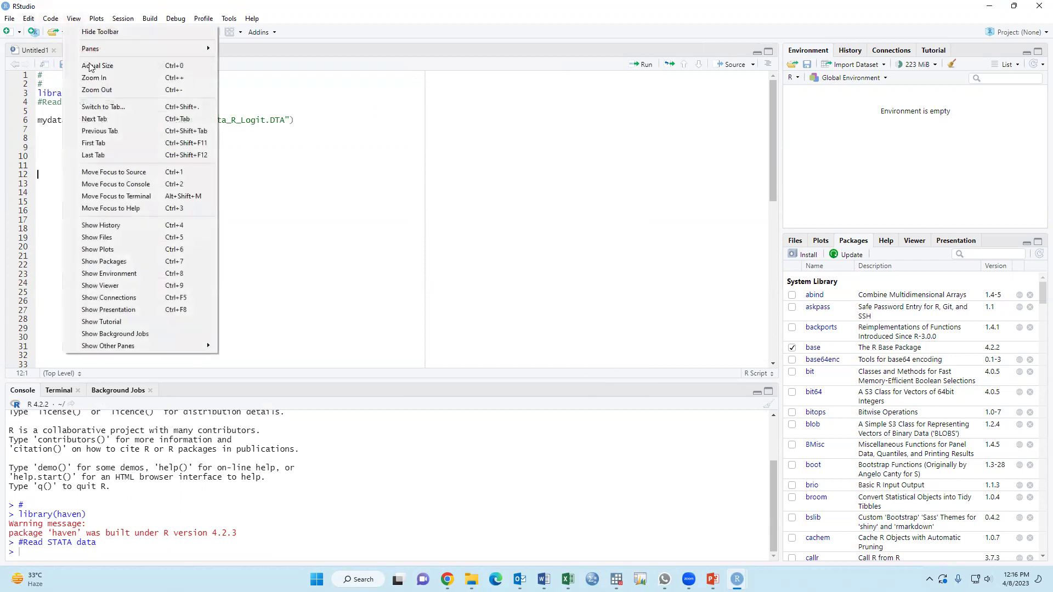
pyautogui.click(97, 90)
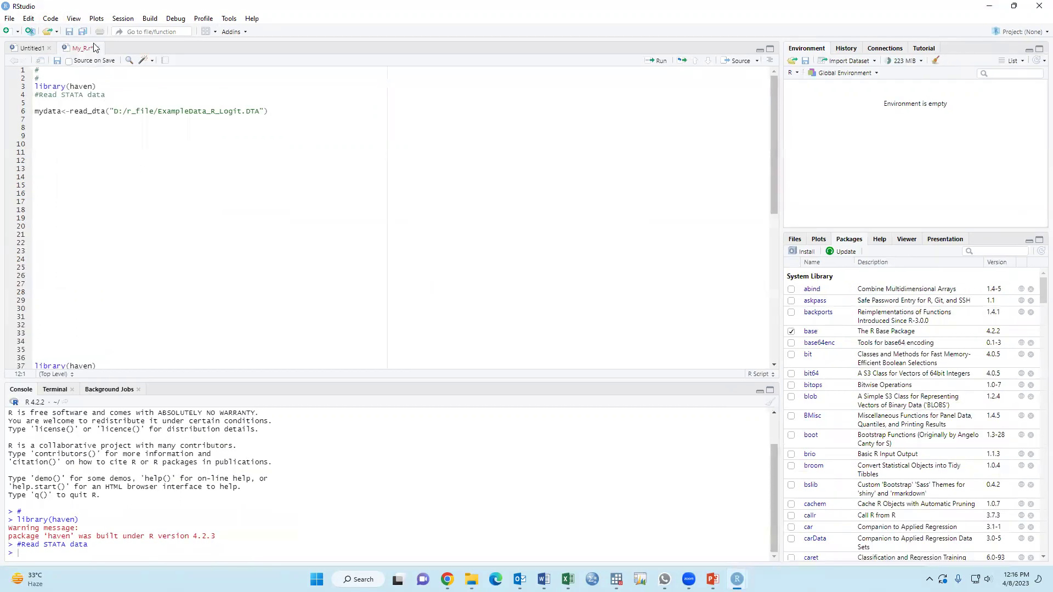
pyautogui.click(77, 20)
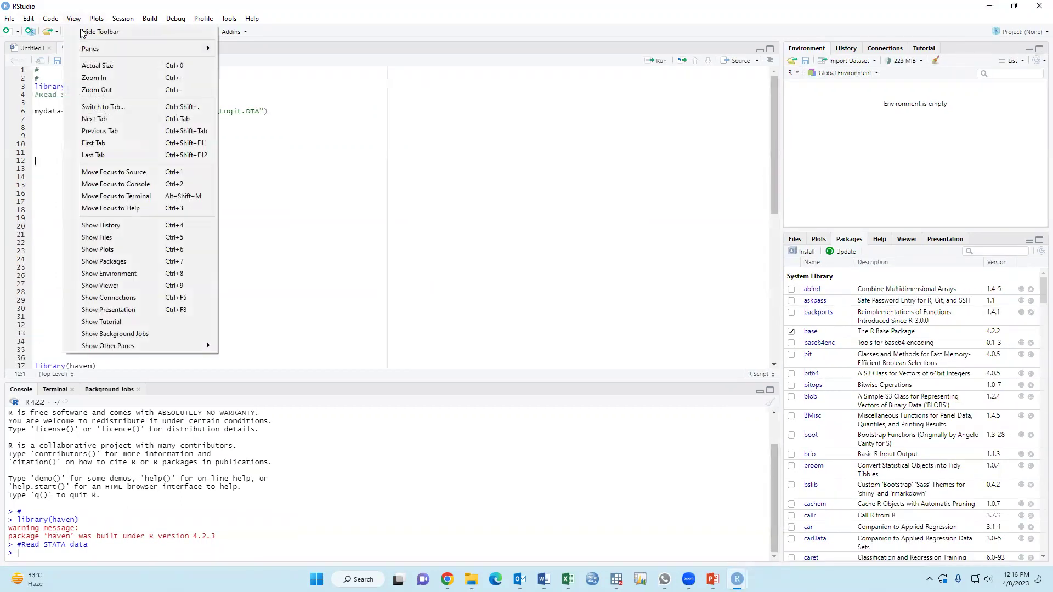
pyautogui.click(97, 90)
pyautogui.click(75, 18)
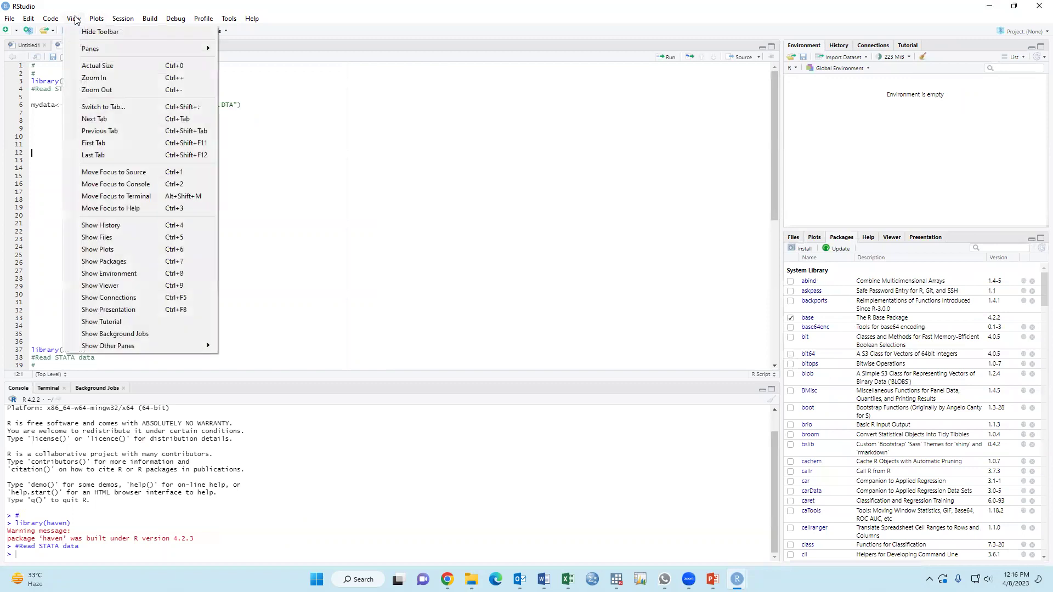
pyautogui.click(98, 78)
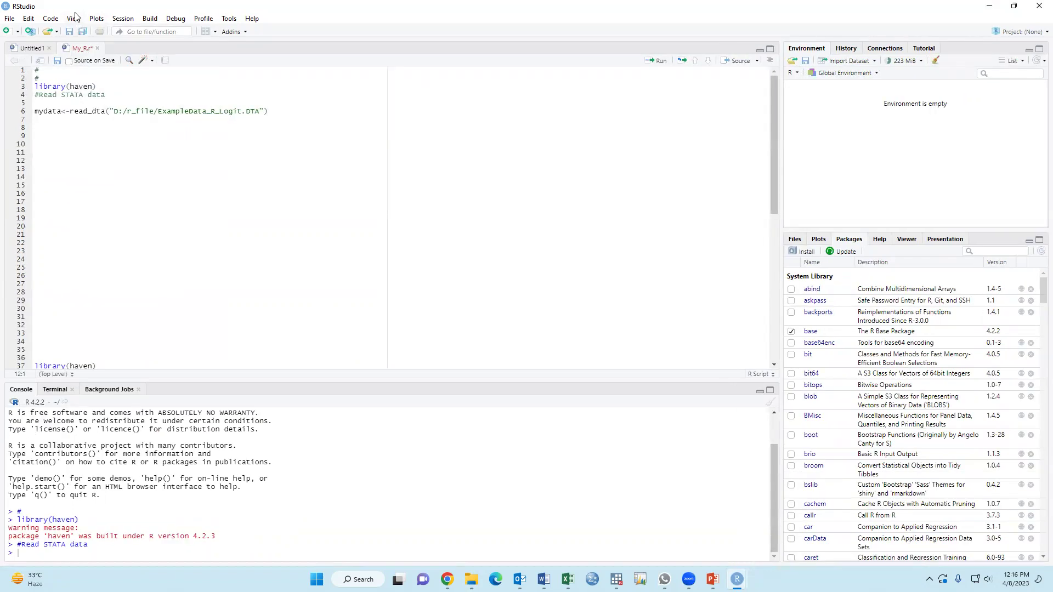
pyautogui.click(74, 19)
pyautogui.click(103, 77)
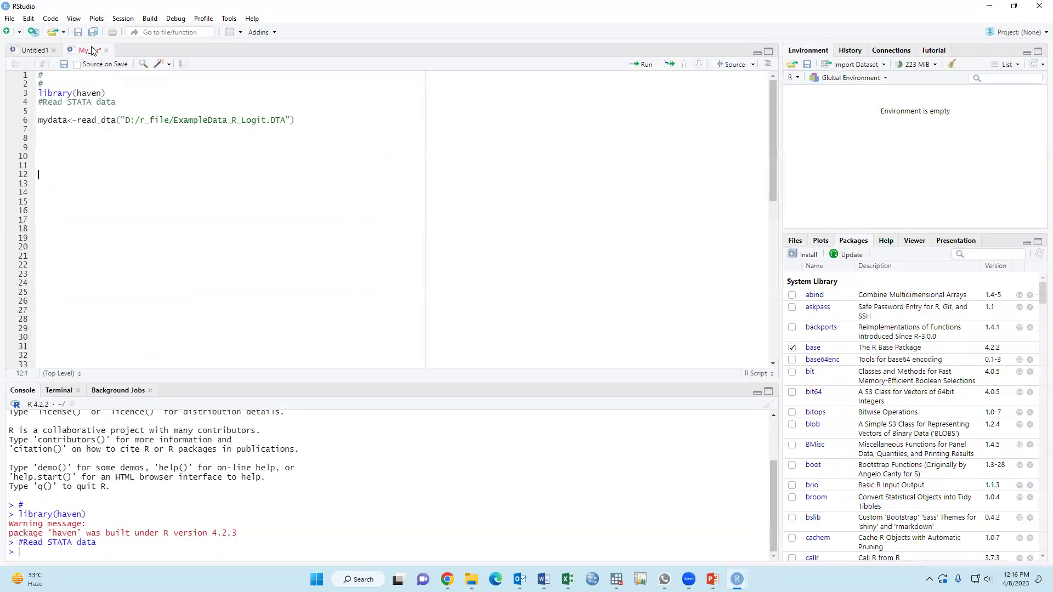
# Enlarge the whole interface by one zoom level.
pyautogui.click(78, 19)
pyautogui.click(96, 78)
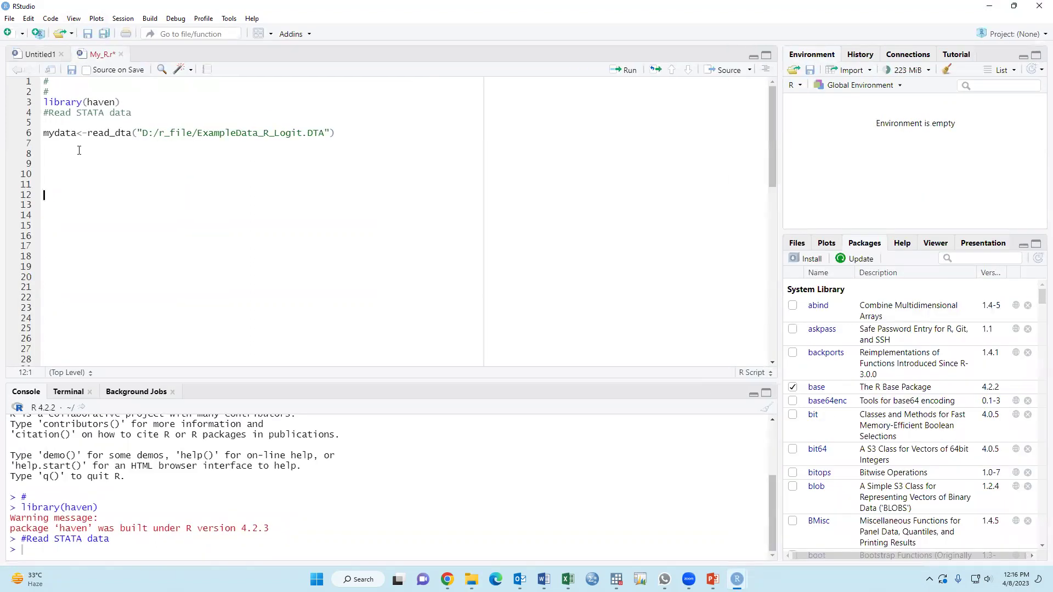
# Run the read_dta line on line 6 to import ExampleData_R_Logit.DTA into mydata.
pyautogui.doubleClick(143, 136)
pyautogui.moveTo(160, 133); pyautogui.dragTo(190, 133)
pyautogui.click(184, 142)
pyautogui.moveTo(198, 133); pyautogui.dragTo(301, 134)
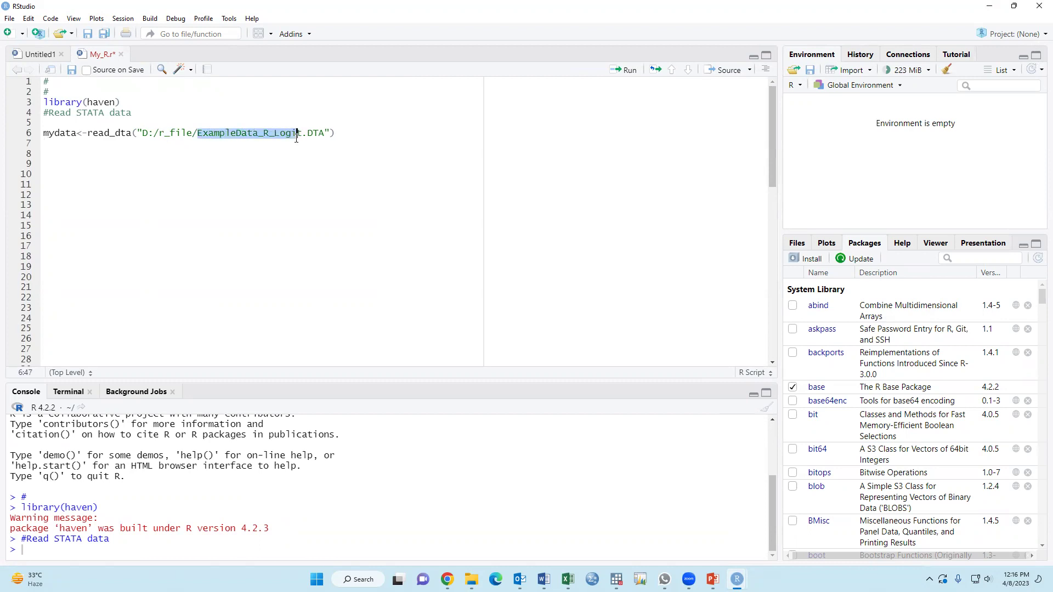
pyautogui.tripleClick(176, 163)
pyautogui.click(63, 133)
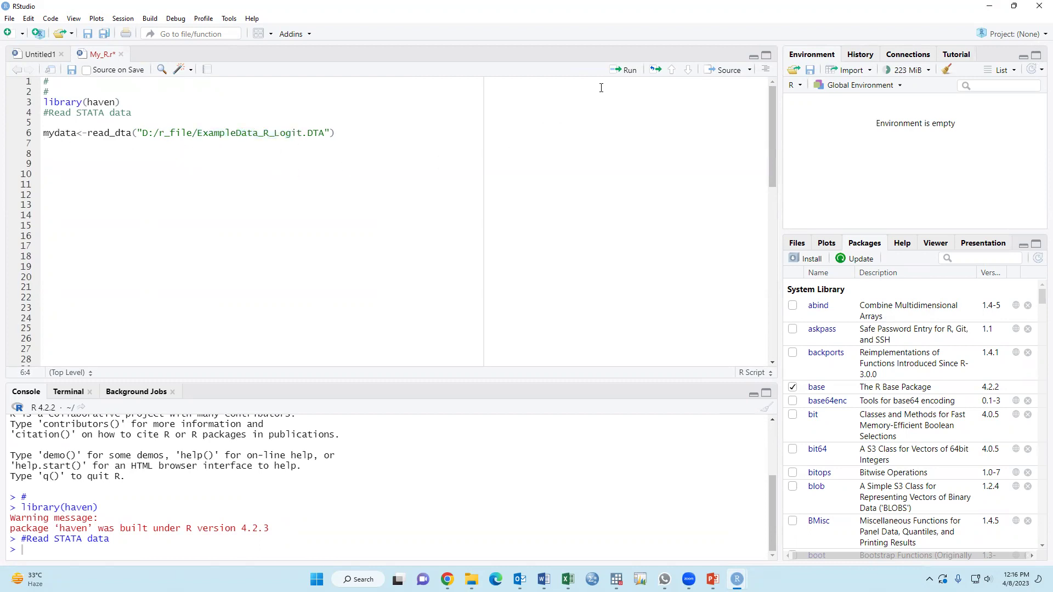
pyautogui.click(627, 70)
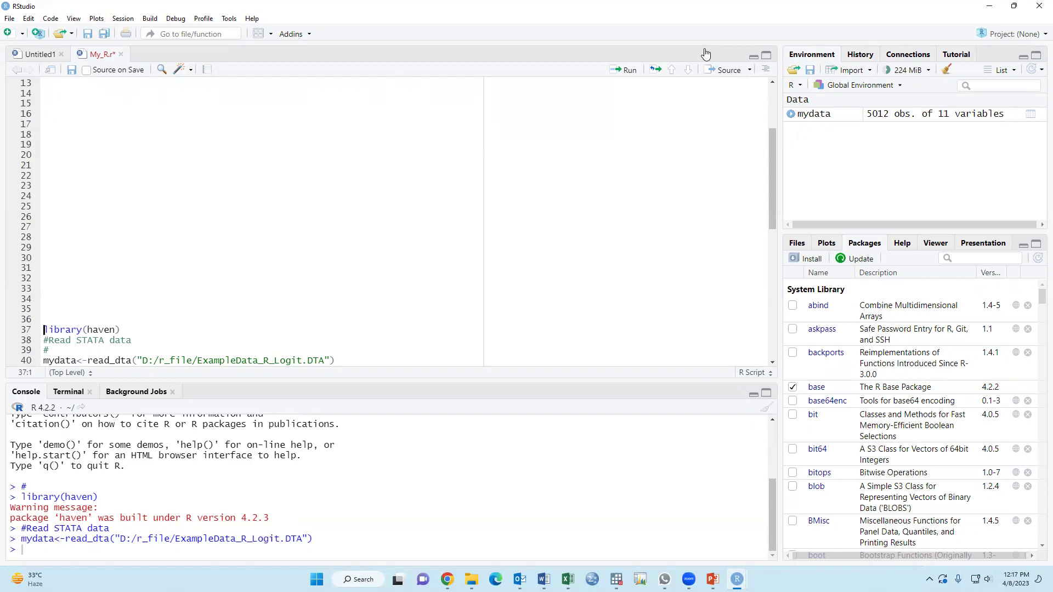
# Expand mydata in the environment to view its variable structure and collapse it again.
pyautogui.moveTo(772, 135); pyautogui.dragTo(791, 116)
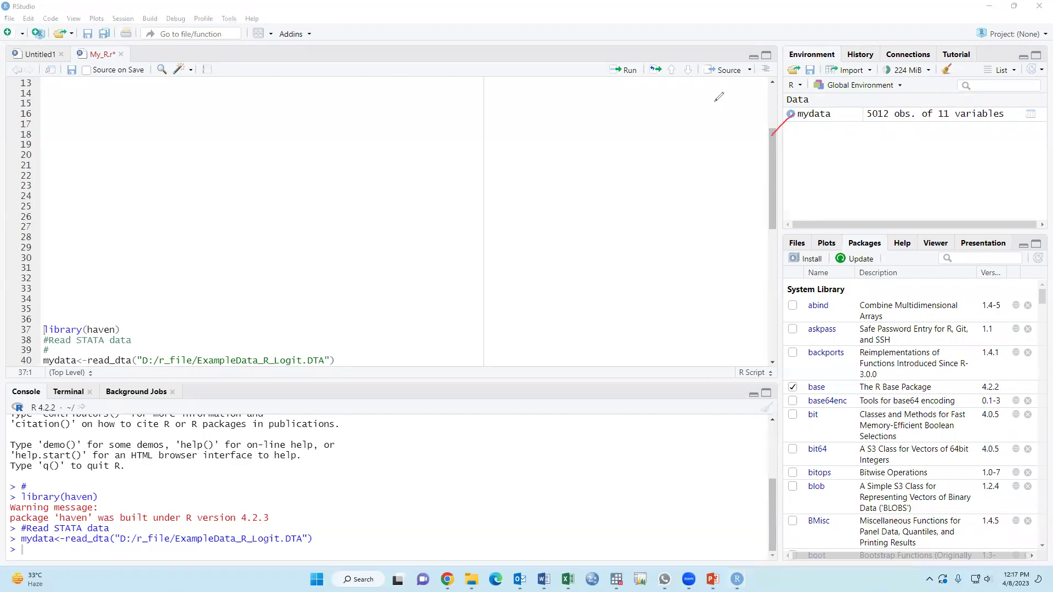
pyautogui.click(791, 114)
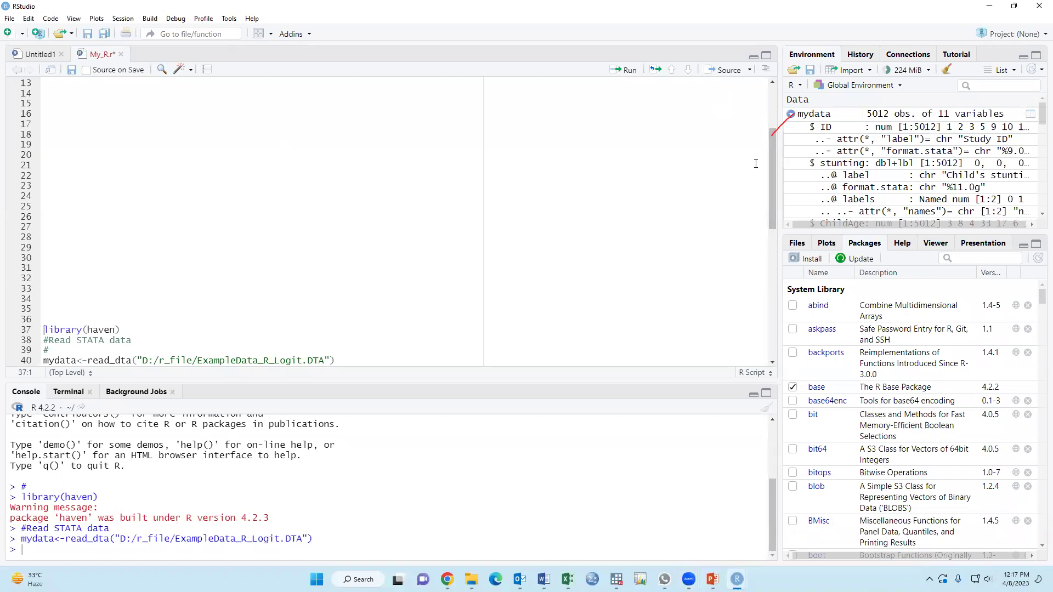
pyautogui.click(791, 114)
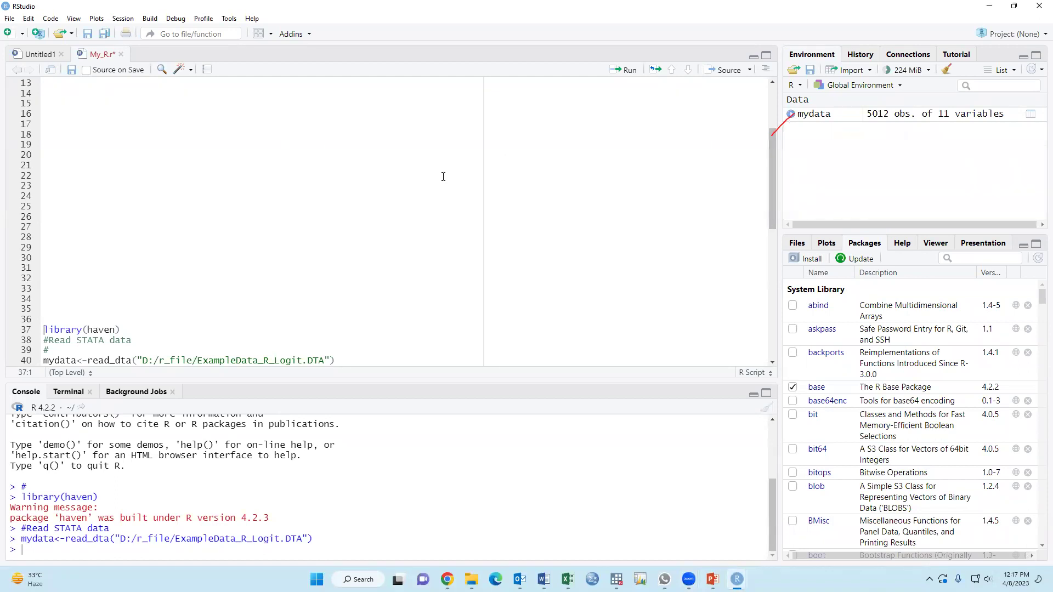
# Save the script My_R.r and place the cursor on blank line 13.
pyautogui.click(87, 33)
pyautogui.scroll(4, 145, 162)
pyautogui.click(271, 202)
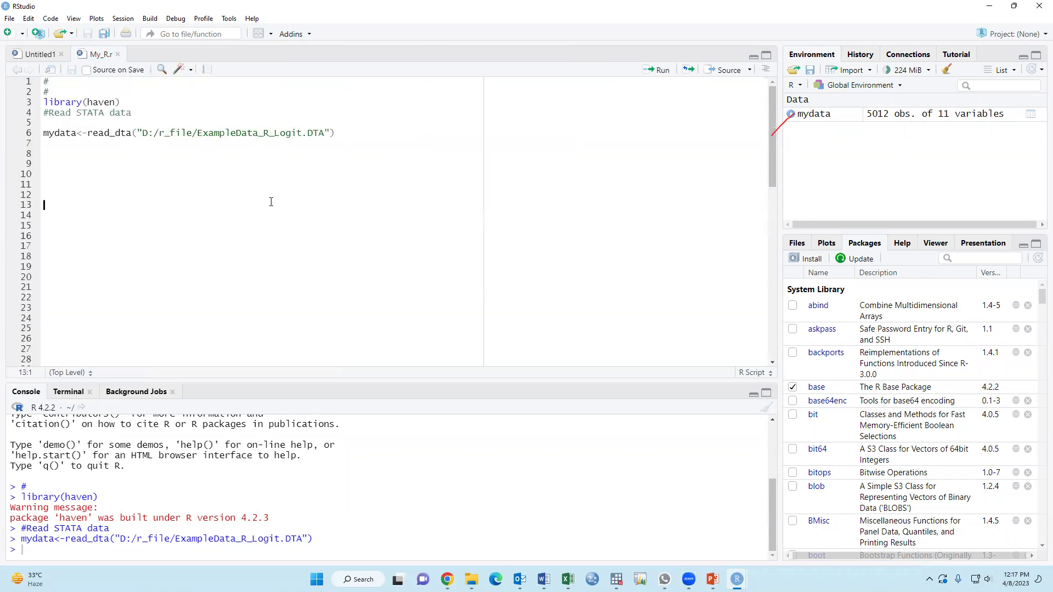
# View the mydata table, look through its rows and columns, and close it.
pyautogui.click(878, 115)
pyautogui.scroll(-3, 231, 200)
pyautogui.hscroll(1, 242, 263)
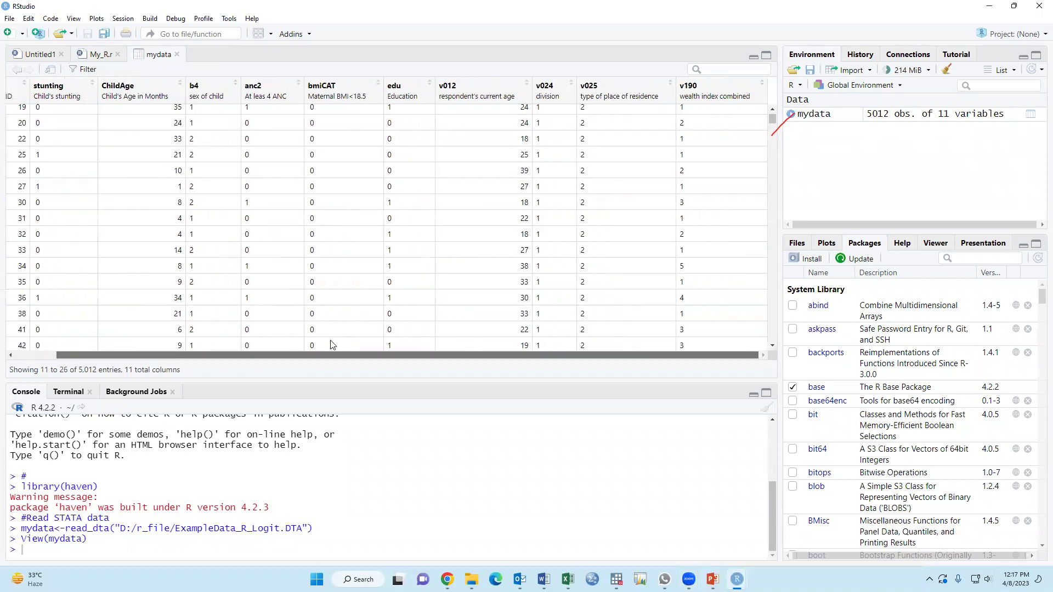
pyautogui.click(177, 54)
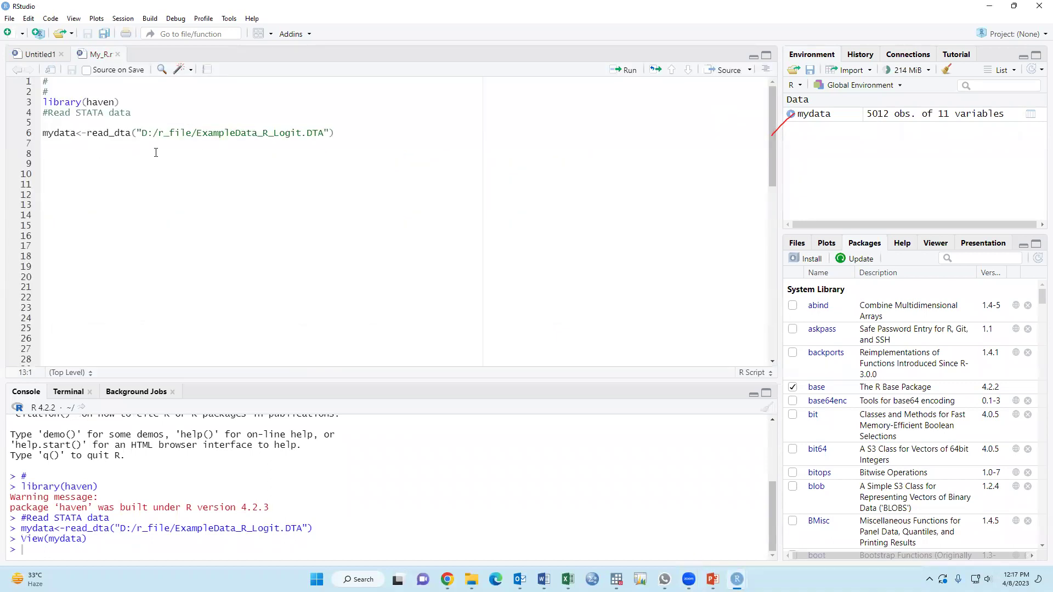
# Add m <- glm(stunting ~ ChildAge, data = mydata, family = binomial) on line 9 of My_R.r.
pyautogui.click(70, 155)
pyautogui.hotkey('alt', 'Tab')
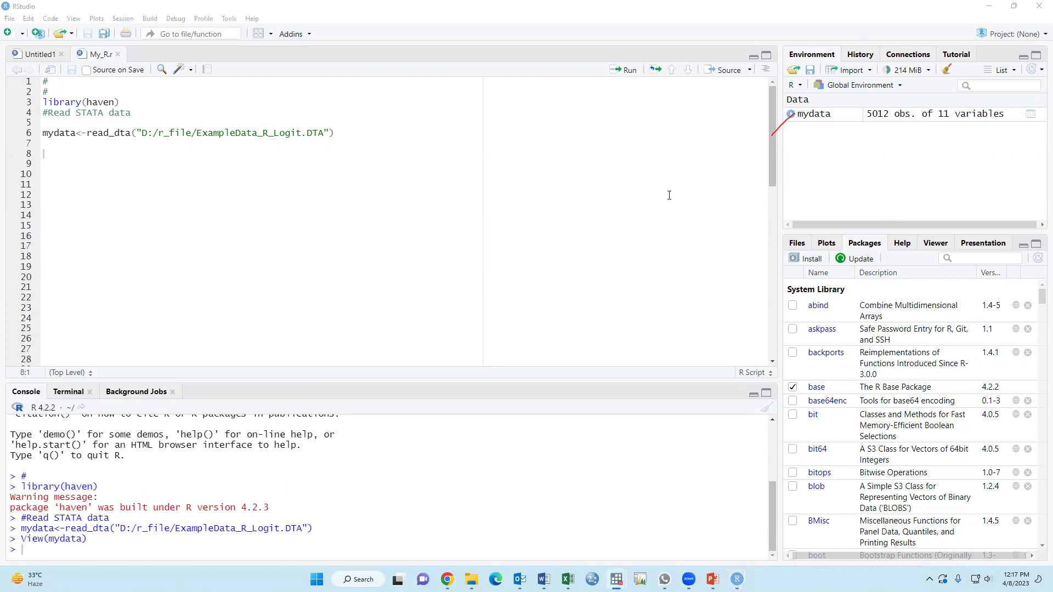
pyautogui.click(66, 165)
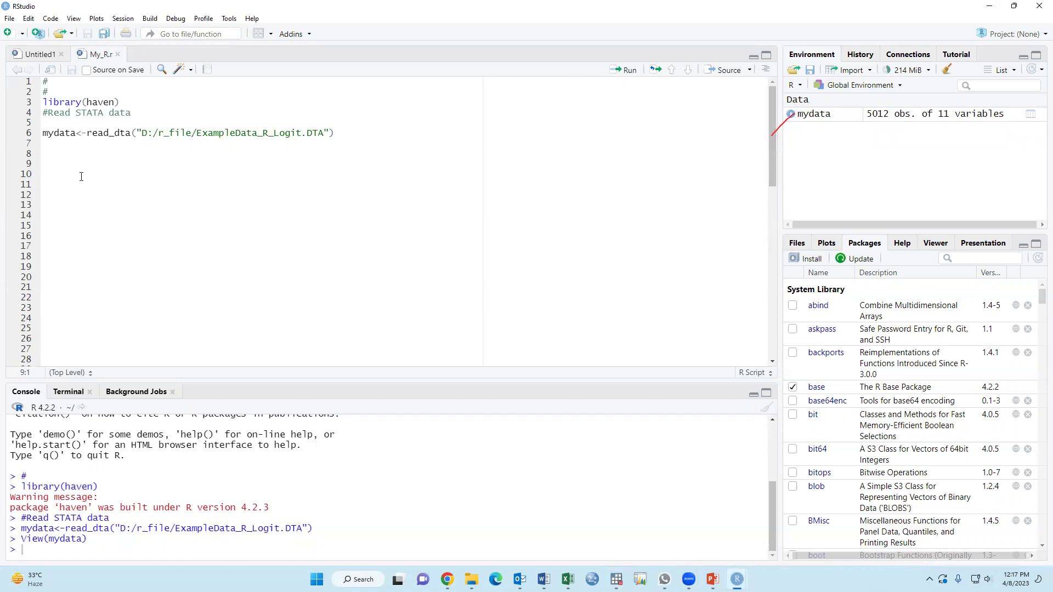
pyautogui.write('m <- glm(stunting ~ ChildAge, data = mydata, family = binomial)')
# Examine the parts of the line 9 model: the stunting outcome, the ChildAge predictor and the data argument.
pyautogui.click(151, 236)
pyautogui.doubleClick(79, 164)
pyautogui.click(127, 260)
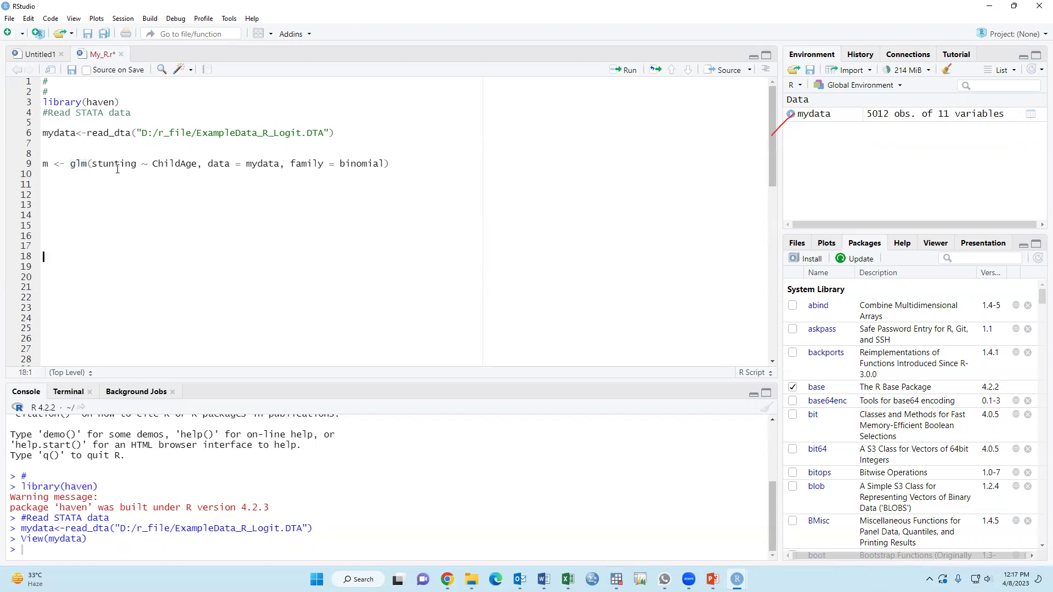
pyautogui.doubleClick(114, 163)
pyautogui.click(153, 256)
pyautogui.moveTo(152, 163); pyautogui.dragTo(199, 164)
pyautogui.click(199, 200)
pyautogui.doubleClick(177, 164)
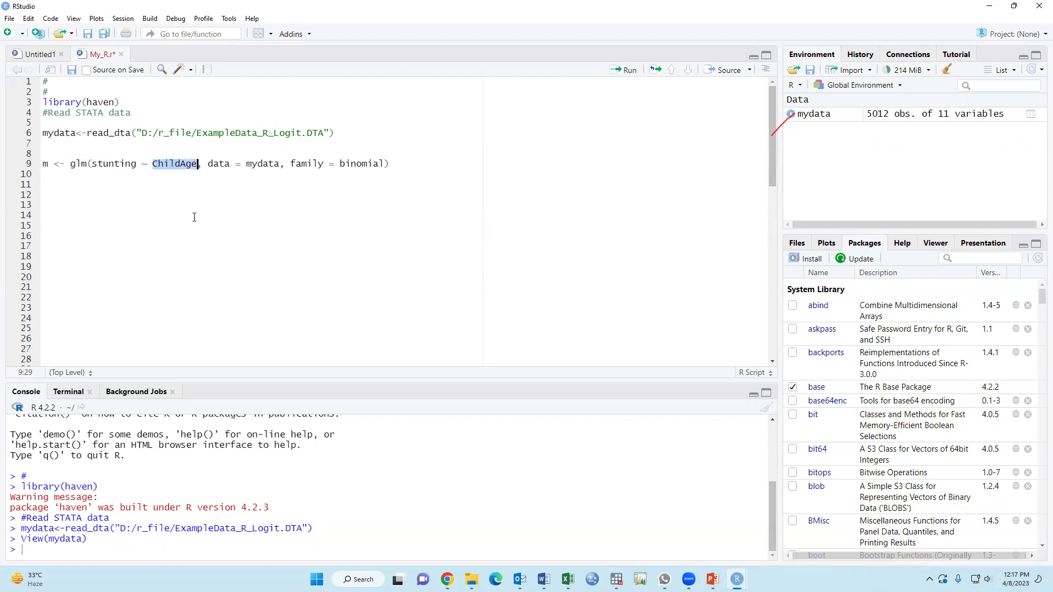
pyautogui.click(219, 237)
pyautogui.moveTo(202, 164); pyautogui.dragTo(271, 163)
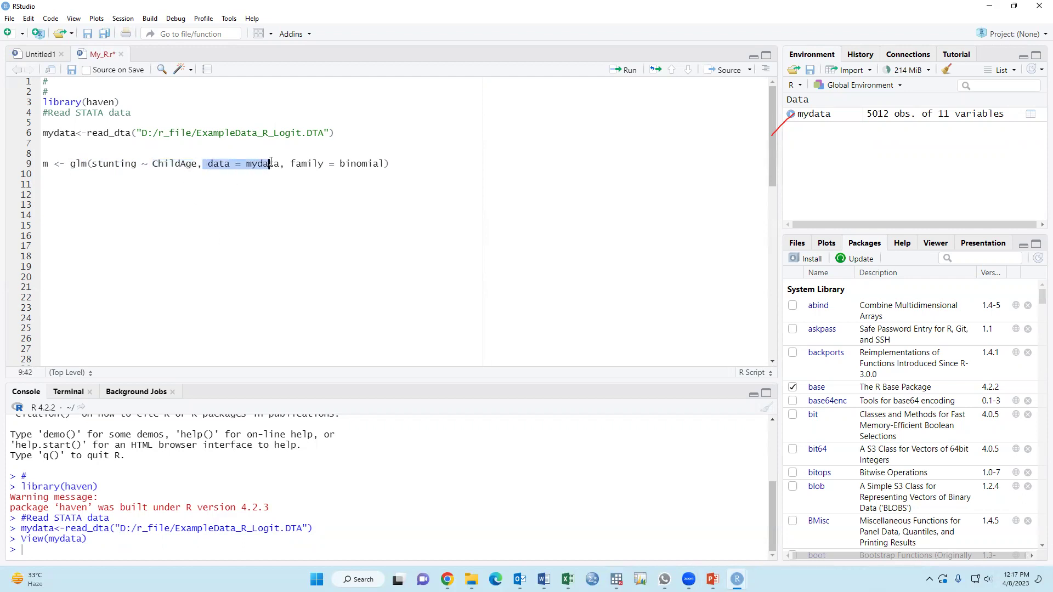
pyautogui.click(339, 174)
# Run the line 9 glm call to fit the ChildAge logistic model as m.
pyautogui.click(181, 164)
pyautogui.click(625, 71)
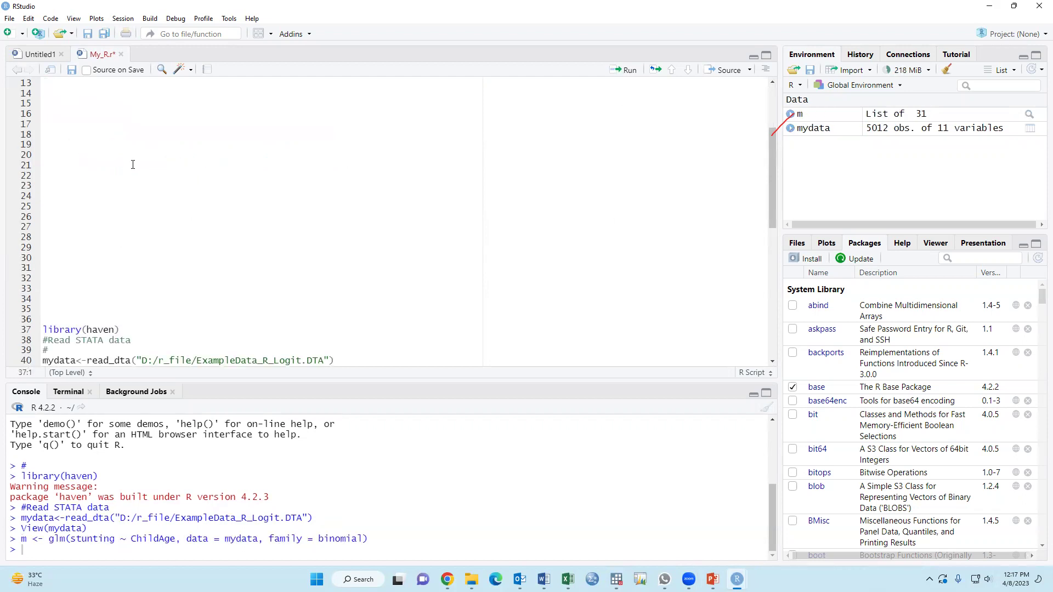
pyautogui.scroll(4, 206, 253)
pyautogui.click(44, 164)
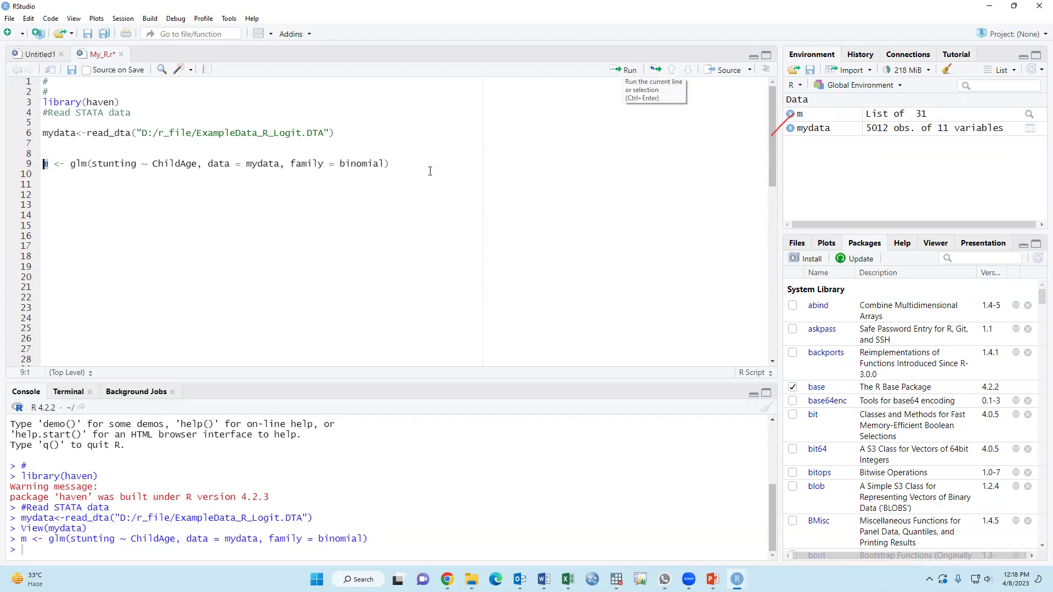
pyautogui.click(76, 263)
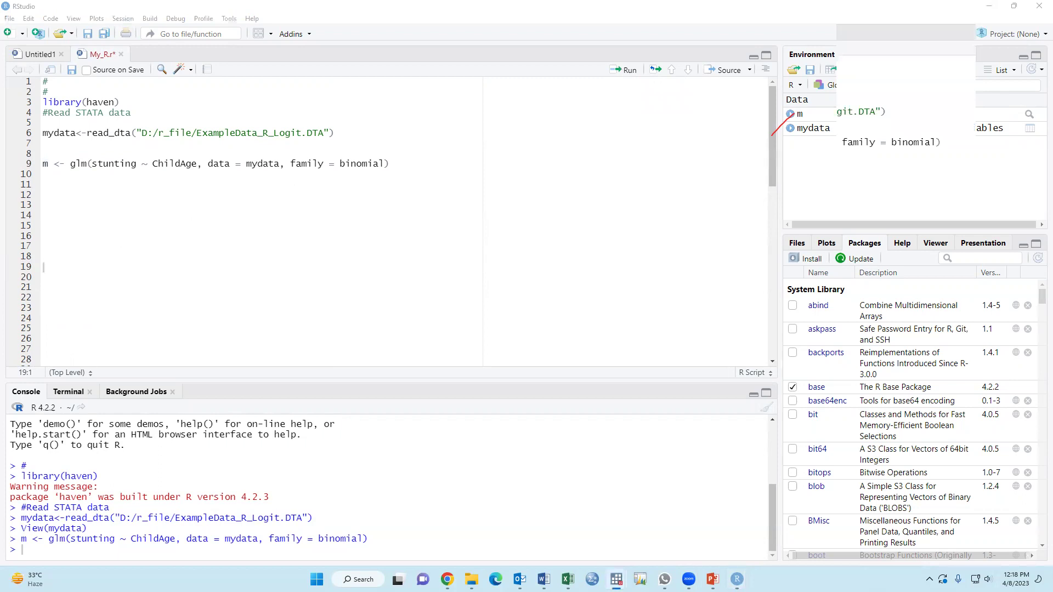
# Add coef(summary(m)) on line 17, below the ChildAge model.
pyautogui.click(104, 247)
pyautogui.write('coef(summary(m))')
# Run only the object name m from line 9 to print the fitted model and examine its coefficients.
pyautogui.click(39, 164)
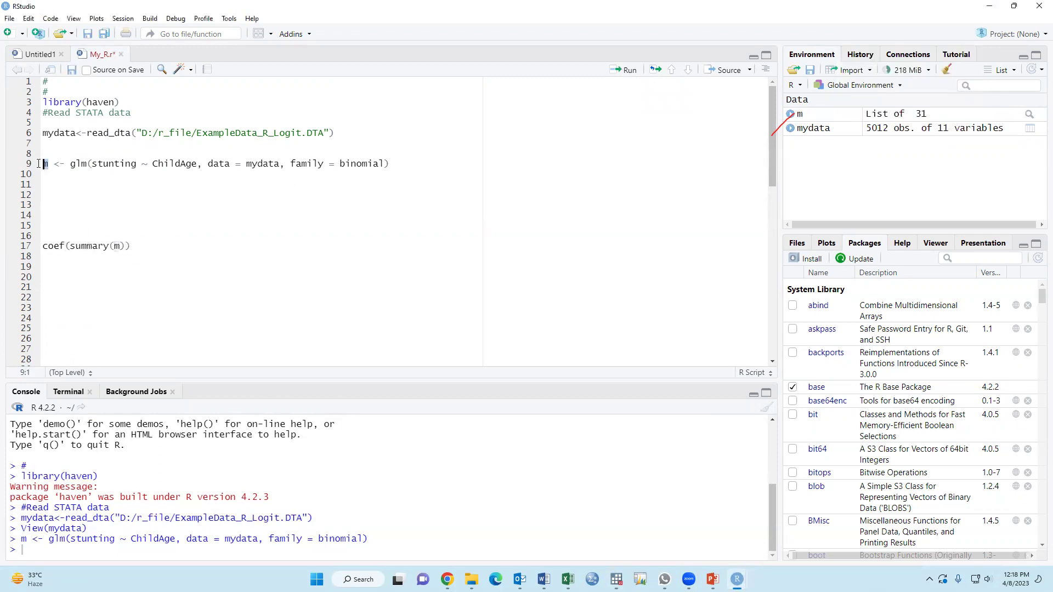
pyautogui.click(625, 70)
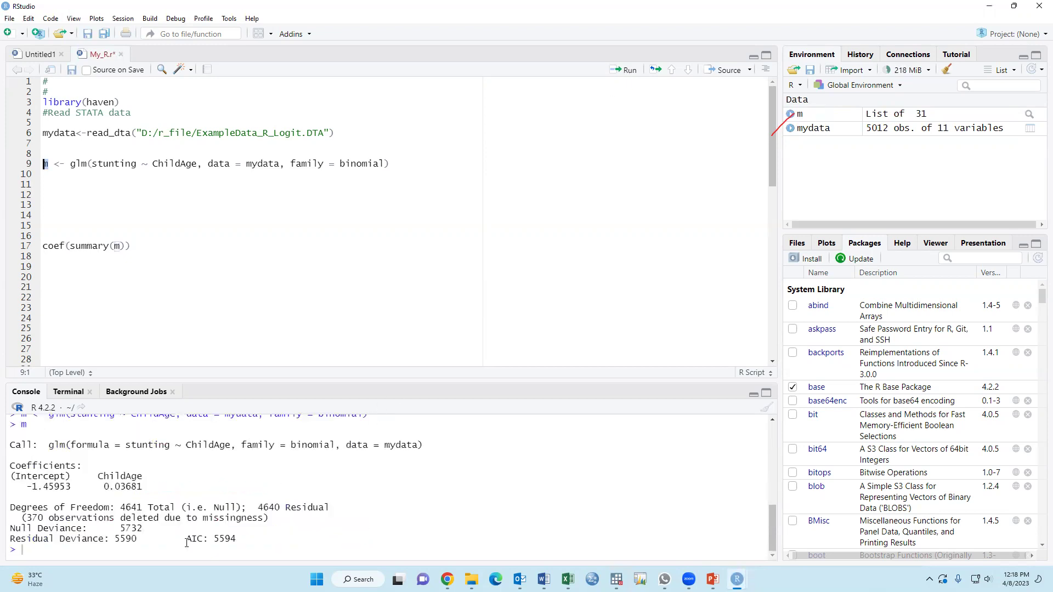
pyautogui.moveTo(32, 487); pyautogui.dragTo(144, 488)
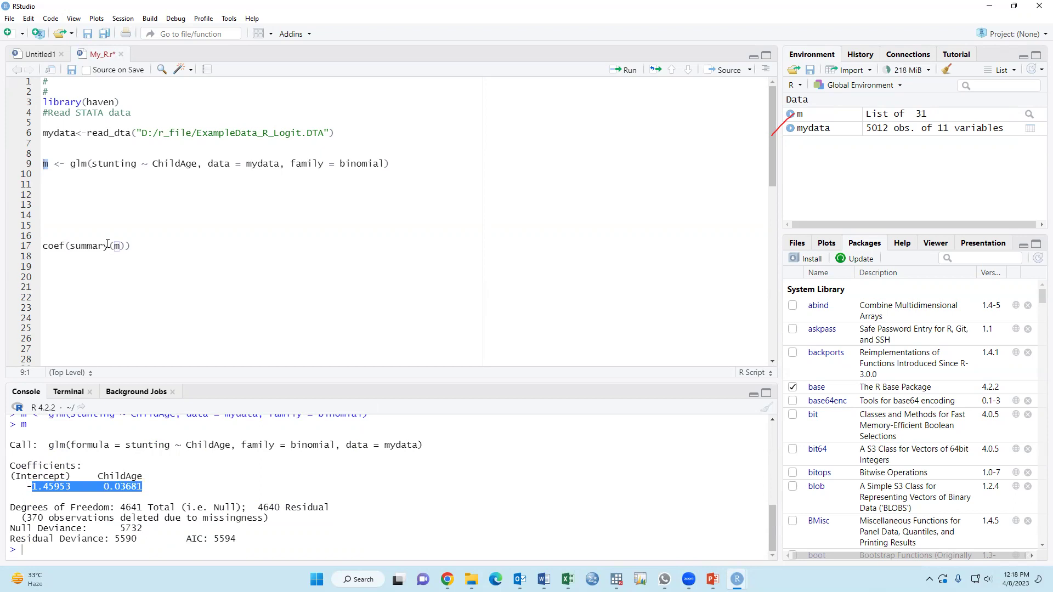
pyautogui.click(90, 216)
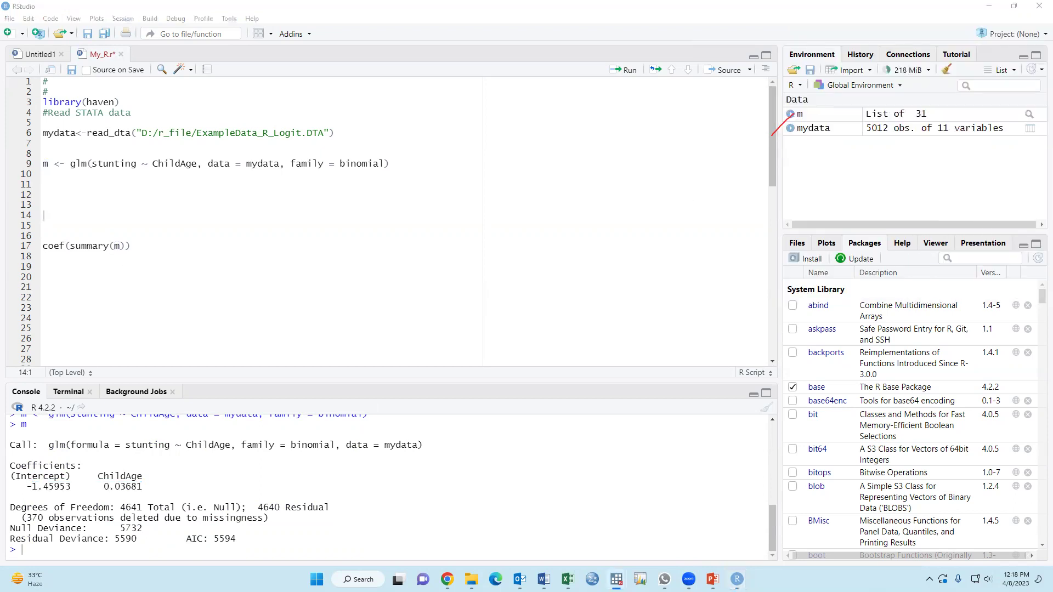
# Add m <- glm(stunting ~ factor(v190), data = mydata, family = binomial) on line 11.
pyautogui.click(128, 185)
pyautogui.write('m <- glm(stunting ~ factor(v190), data = mydata, family = binomial)')
pyautogui.doubleClick(201, 185)
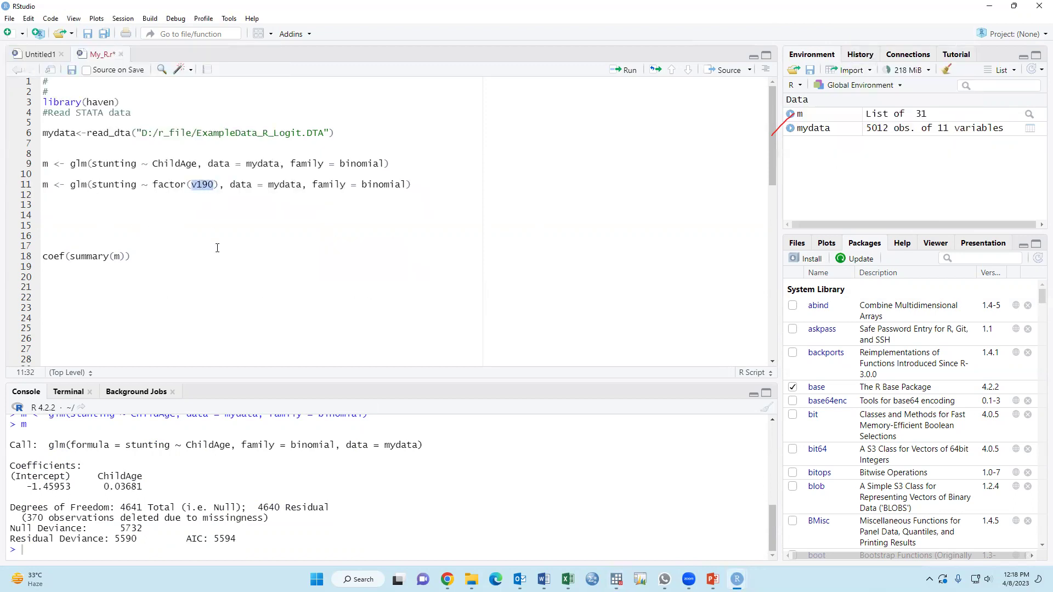
pyautogui.click(47, 225)
# Run the factor(v190) model on line 11 and print the resulting m object.
pyautogui.click(26, 185)
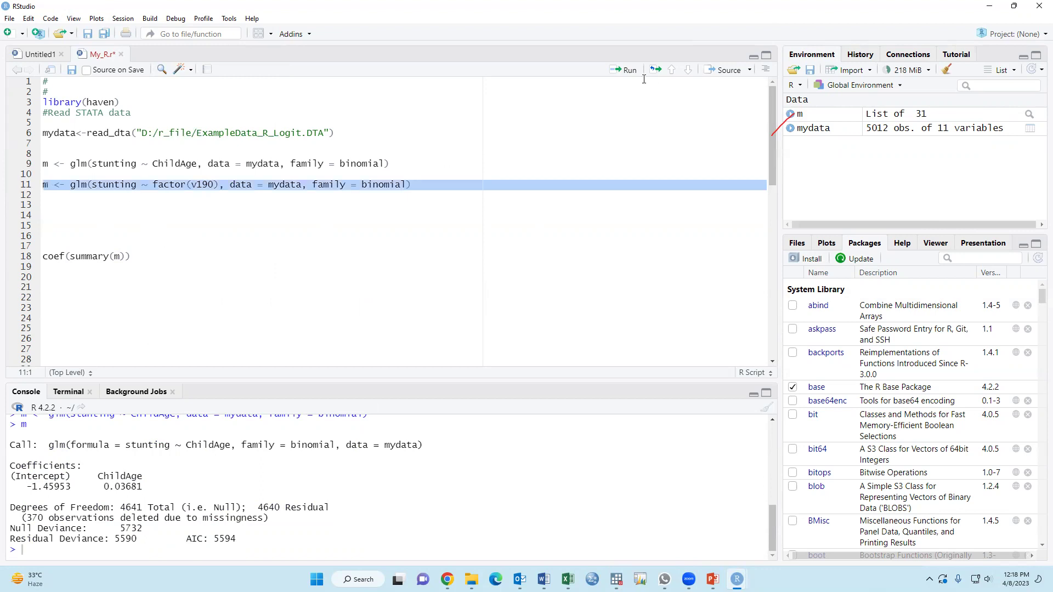
pyautogui.click(627, 74)
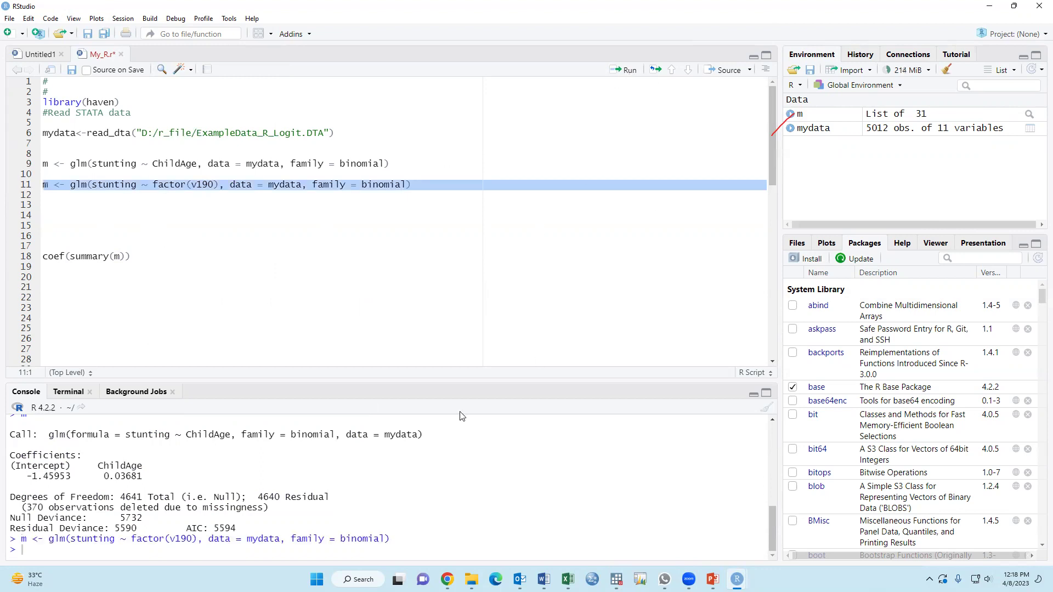
pyautogui.moveTo(71, 184); pyautogui.dragTo(45, 184)
pyautogui.click(45, 185)
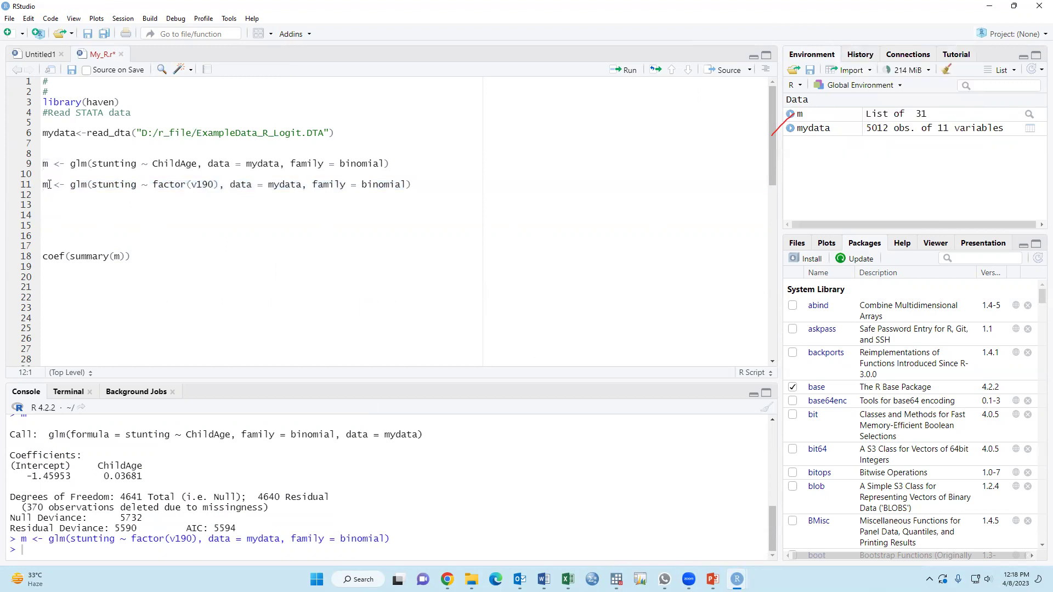
pyautogui.click(624, 69)
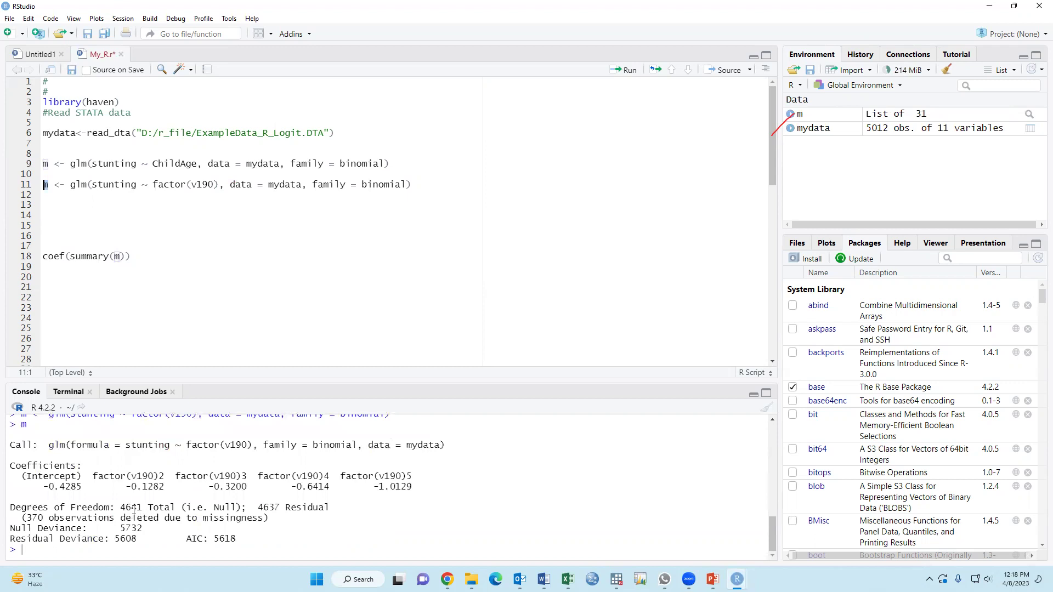
# Run coef(summary(m)) and examine the estimates for the factor(v190) levels against the model formula.
pyautogui.click(59, 256)
pyautogui.click(622, 71)
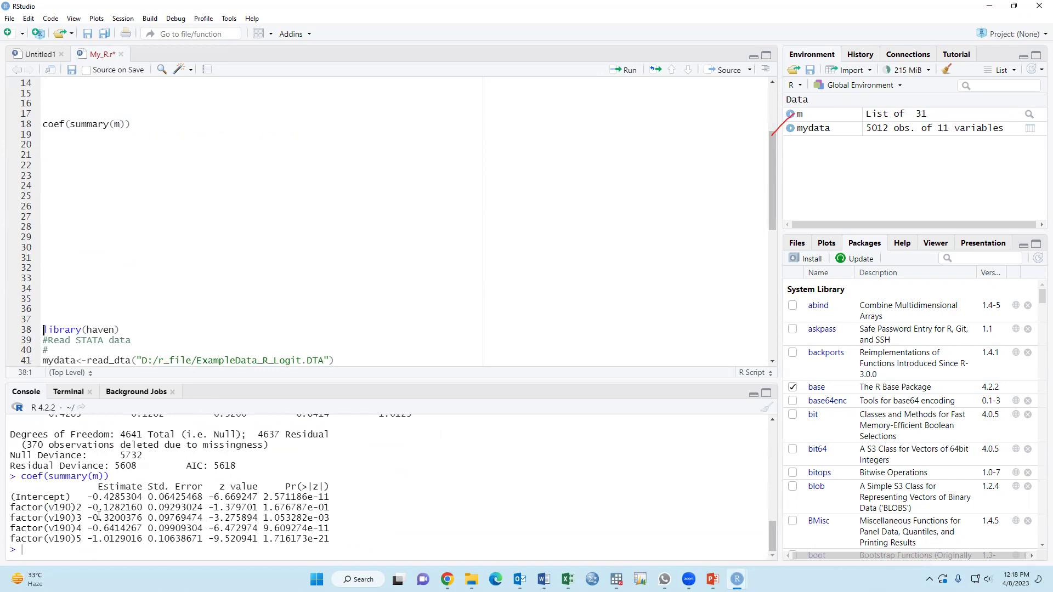
pyautogui.moveTo(99, 487); pyautogui.dragTo(143, 486)
pyautogui.scroll(3, 88, 153)
pyautogui.moveTo(155, 152); pyautogui.dragTo(220, 152)
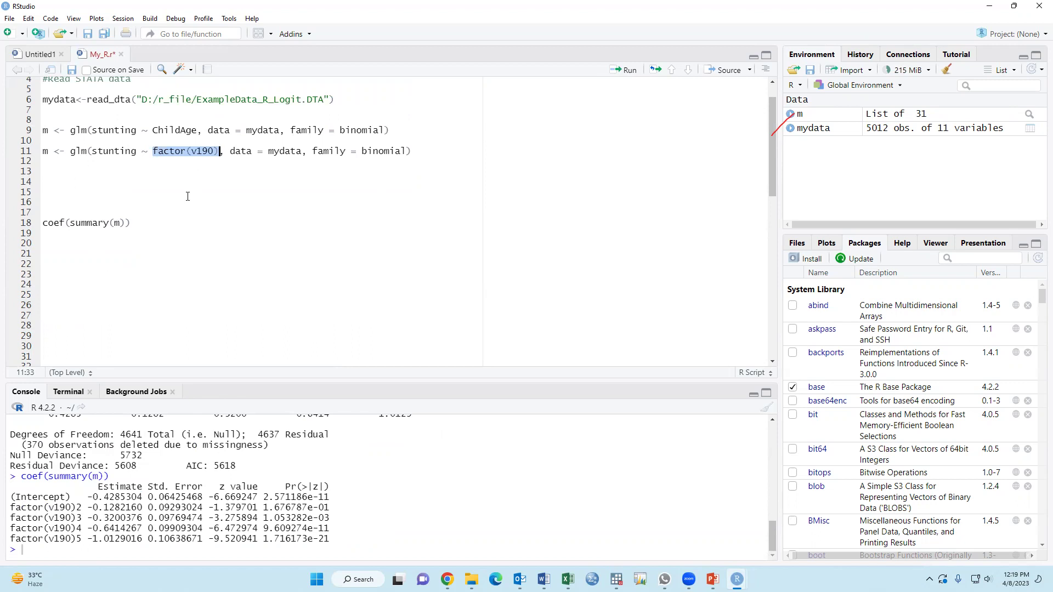
pyautogui.scroll(-2, 138, 302)
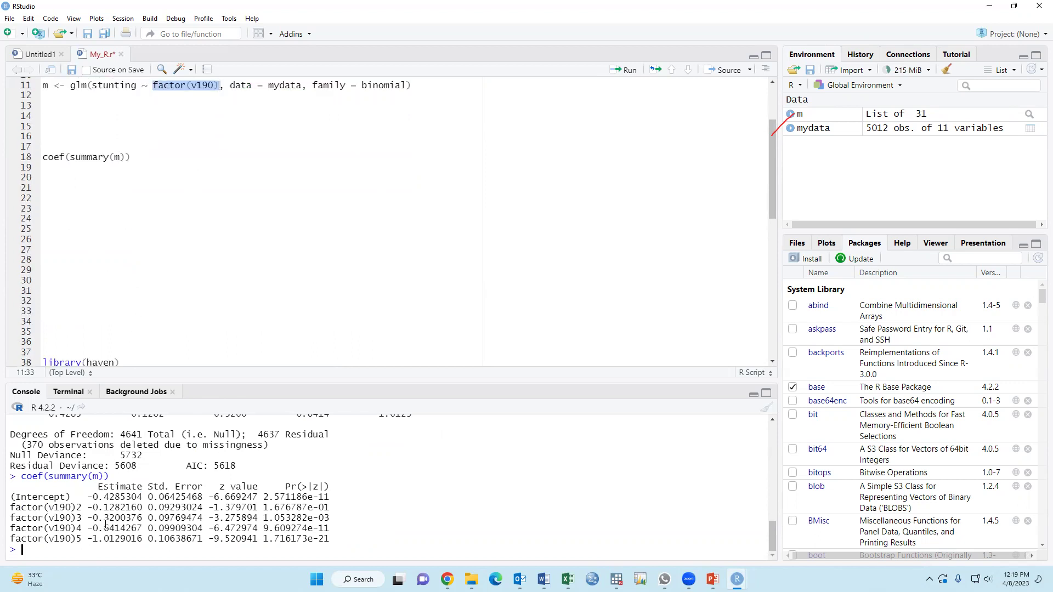
pyautogui.doubleClick(79, 539)
pyautogui.doubleClick(79, 519)
pyautogui.scroll(1, 219, 188)
# Add m <- glm(stunting ~ relevel(factor(v190), ref="5"), data = mydata, family = binomial) on line 13.
pyautogui.click(150, 131)
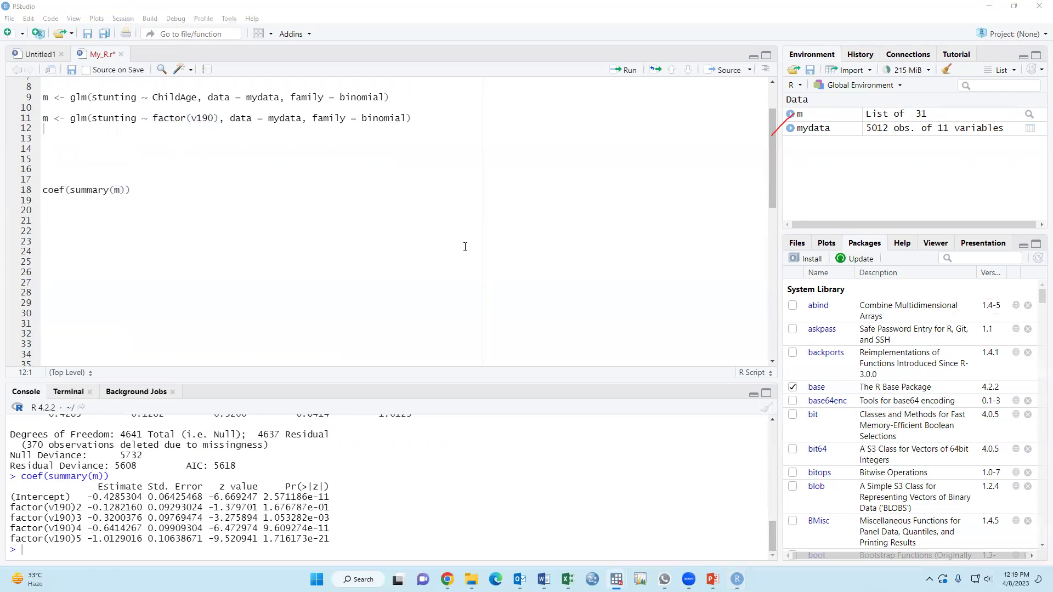
pyautogui.click(55, 138)
pyautogui.write('m <- glm(stunting ~ relevel(factor(v190), ref="5"), data = mydata, family = binomial)')
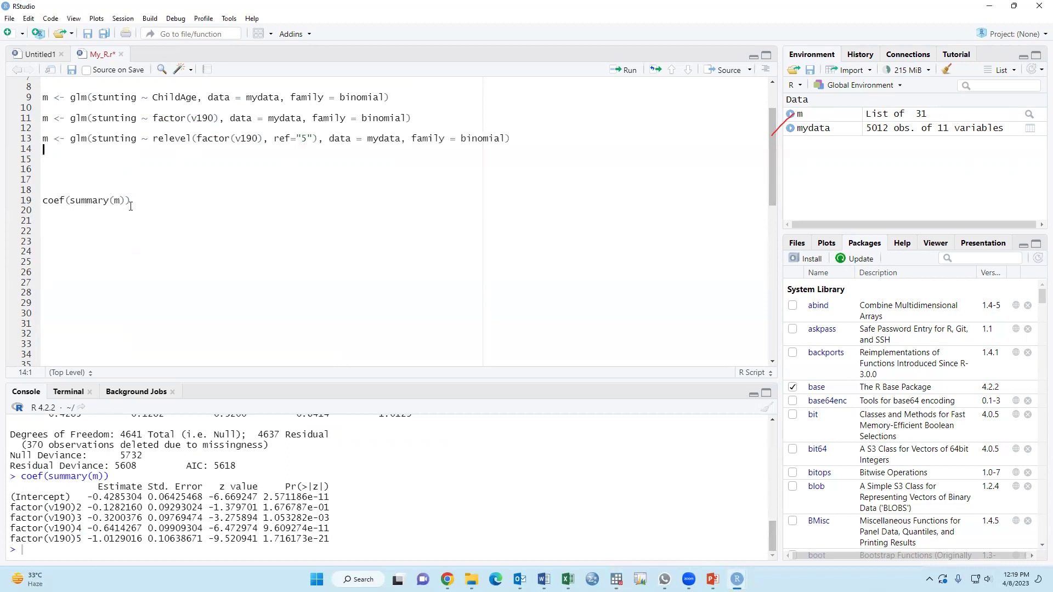
pyautogui.press('Down')
pyautogui.press('Down')
pyautogui.press('Down')
pyautogui.press('Down')
pyautogui.press('Down')
pyautogui.press('End')
# Review the relevel term with ref="5", and run the line 13 model followed by coef(summary(m)).
pyautogui.doubleClick(169, 144)
pyautogui.click(276, 139)
pyautogui.moveTo(275, 138); pyautogui.dragTo(314, 138)
pyautogui.click(29, 139)
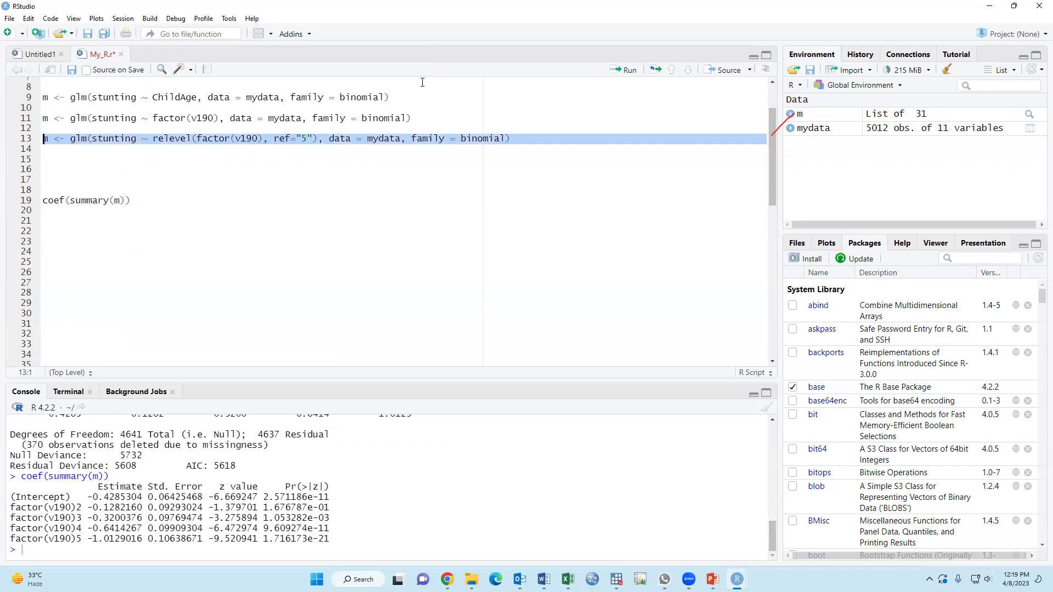
pyautogui.click(628, 75)
pyautogui.click(88, 201)
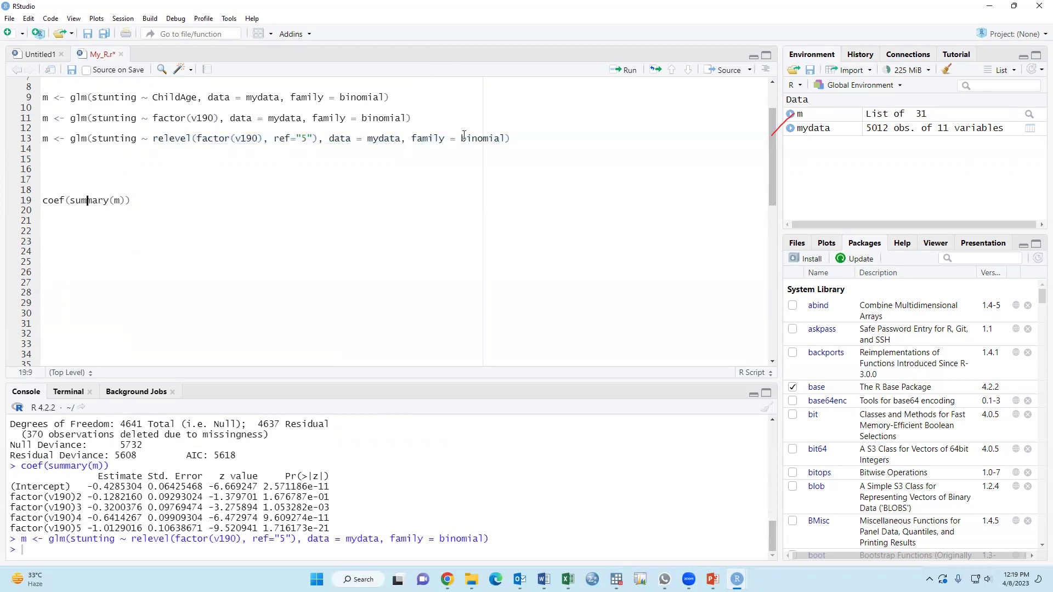
pyautogui.click(625, 71)
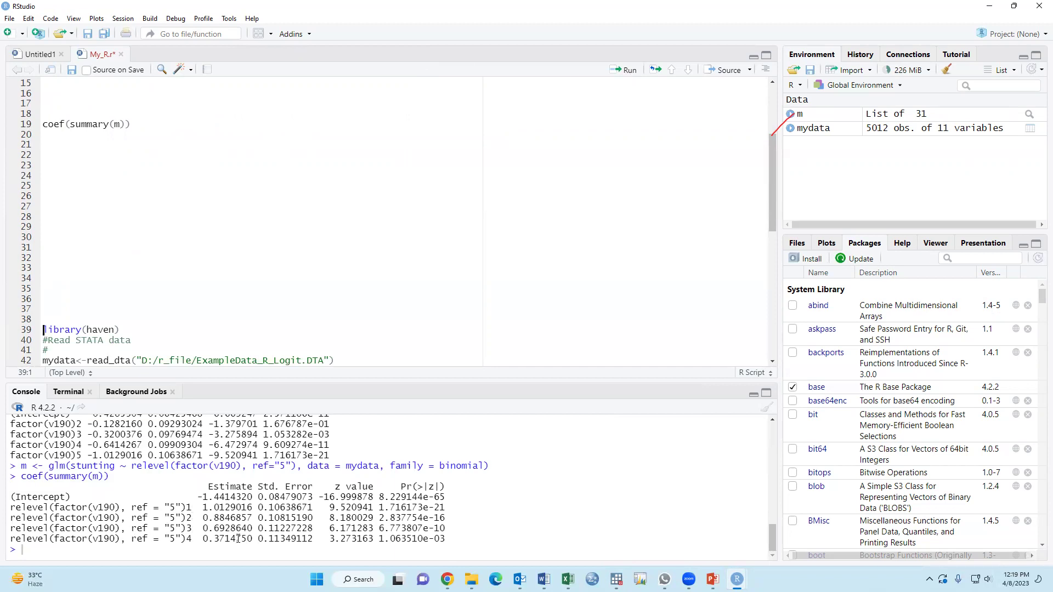
# Change the v190 reference level on line 13 to "4" and rerun the model and its coefficient summary.
pyautogui.scroll(3, 120, 231)
pyautogui.click(307, 160)
pyautogui.press('BackSpace')
pyautogui.write('4')
pyautogui.click(629, 73)
pyautogui.click(629, 72)
pyautogui.scroll(5, 322, 236)
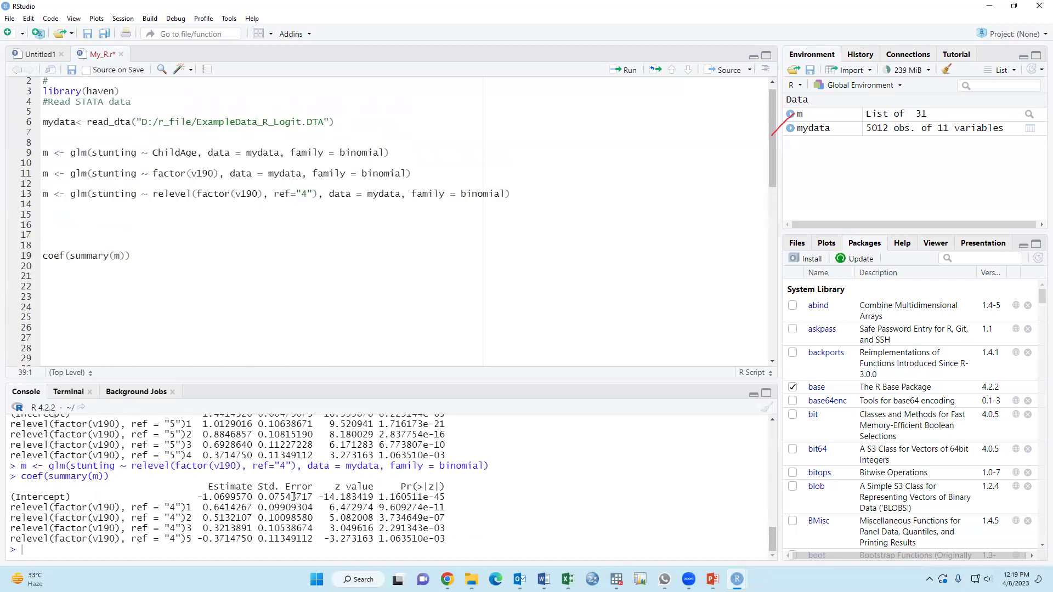
pyautogui.moveTo(186, 507); pyautogui.dragTo(192, 539)
pyautogui.click(195, 518)
# Insert three blank lines above coef(summary(m)) and save the script.
pyautogui.click(149, 217)
pyautogui.press('Return')
pyautogui.press('Return')
pyautogui.press('Return')
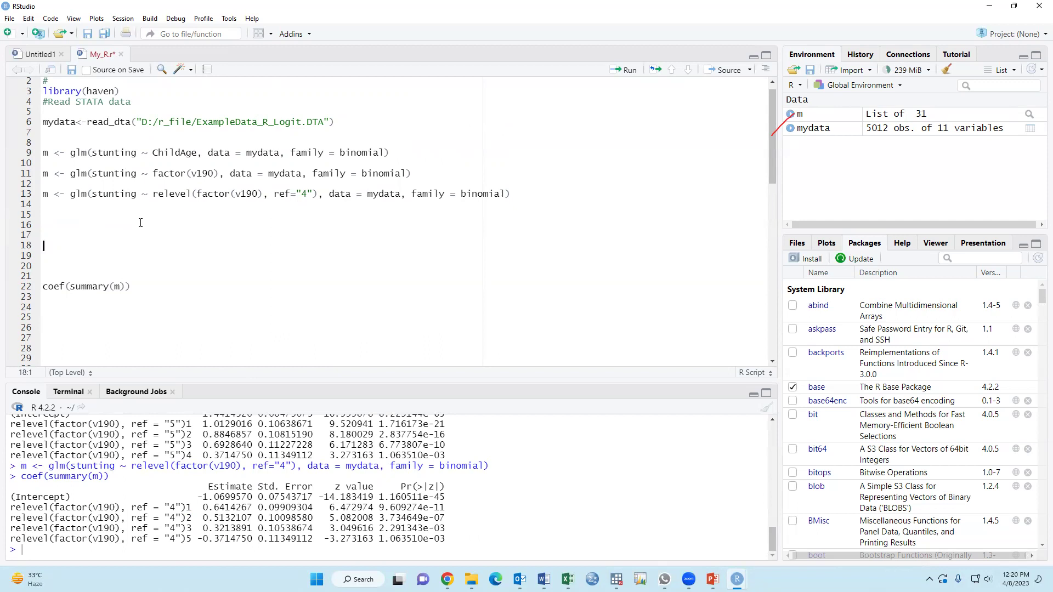
pyautogui.click(87, 33)
# Add a binomial glm of stunting from line 16 with ChildAge and releveled b4 ("2"), anc2 ("1"), bmiCAT ("0"), edu ("1") and v190 ("5").
pyautogui.hotkey('alt', 'Tab')
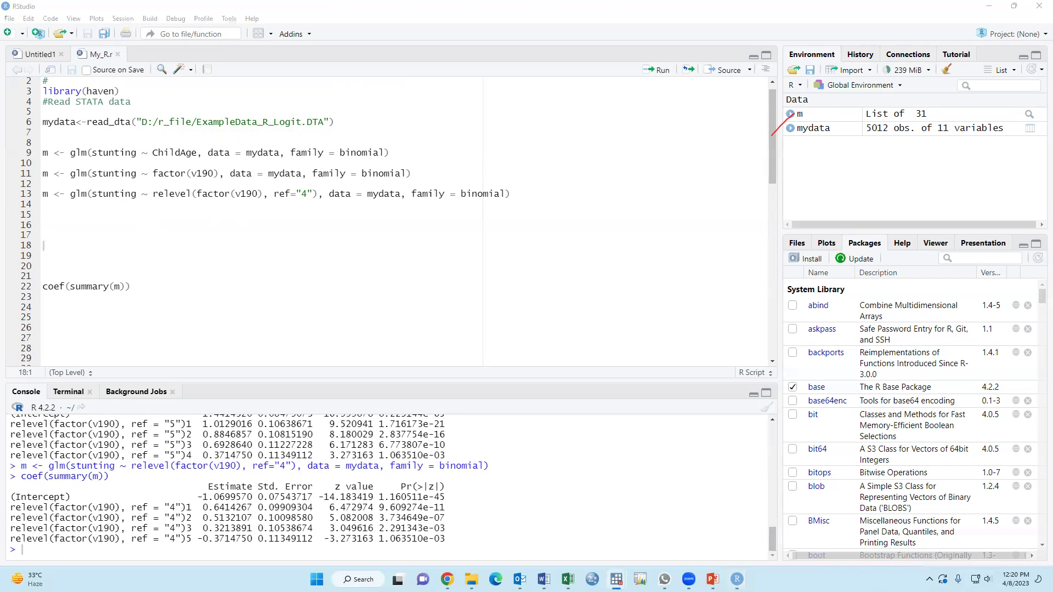
pyautogui.click(82, 225)
pyautogui.write('m <- glm(stunting ~ChildAge          + relevel(factor(b4), ref="2")          + relevel(factor(anc2), ref="1")          + relevel(factor(bmiCAT), ref="0")          + relevel(factor(edu), ref="1")          + relevel(factor(v190), ref="5"),          data = mydata, family = binomial)')
pyautogui.scroll(-2, 88, 255)
pyautogui.click(76, 258)
pyautogui.press('Return')
pyautogui.press('Return')
pyautogui.press('Return')
# Remove the extra spaces after ChildAge on line 16 and move the relevel(factor(b4)) term to its own line.
pyautogui.click(195, 160)
pyautogui.press('Delete')
pyautogui.press('Delete')
pyautogui.press('Delete')
pyautogui.press('Delete')
pyautogui.press('Delete')
pyautogui.press('Delete')
pyautogui.press('Delete')
pyautogui.press('Delete')
pyautogui.press('Delete')
pyautogui.press('Delete')
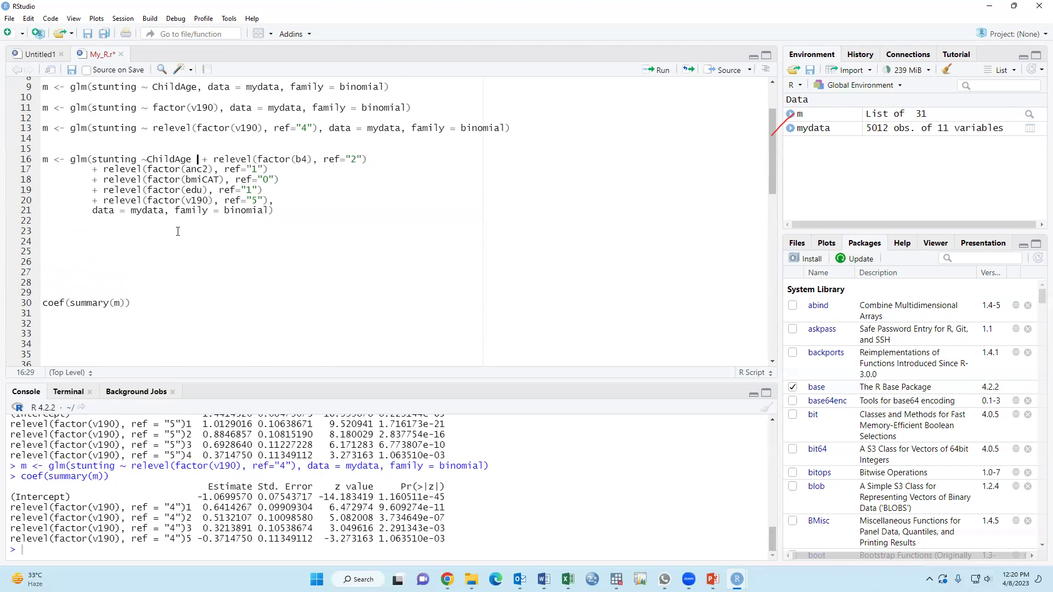
pyautogui.press('Return')
# Delete three blank lines between the multivariable model and coef(summary(m)).
pyautogui.press('Down')
pyautogui.press('Down')
pyautogui.press('Down')
pyautogui.press('Down')
pyautogui.press('Down')
pyautogui.press('Down')
pyautogui.press('Down')
pyautogui.press('Down')
pyautogui.press('Down')
pyautogui.press('Delete')
pyautogui.press('Delete')
pyautogui.press('Delete')
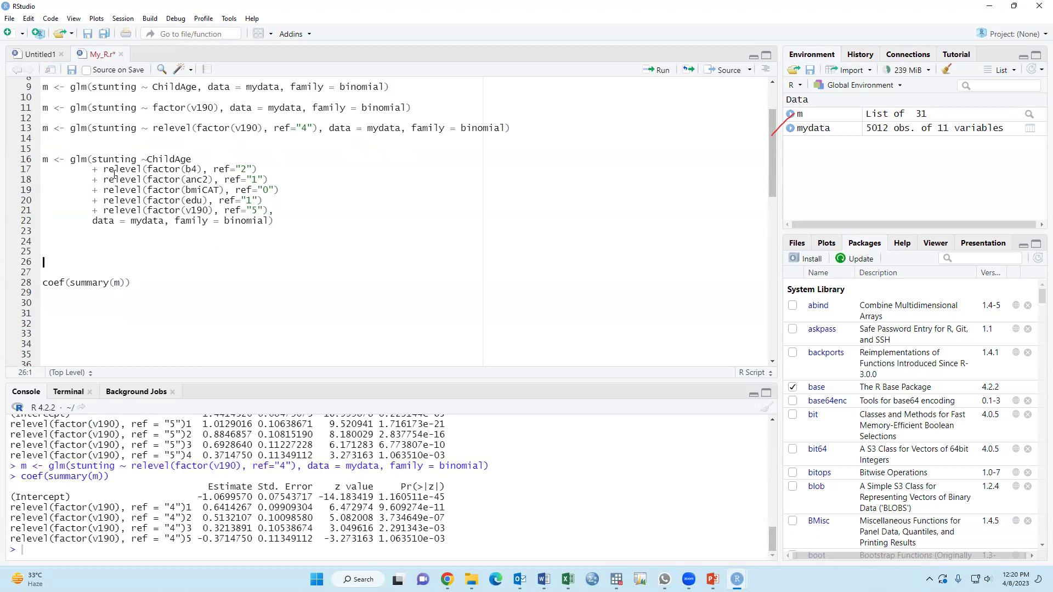
# Examine the multivariable model's predictors b4, anc2, bmiCAT, edu and v190, their reference categories, and its mydata source.
pyautogui.moveTo(196, 169); pyautogui.dragTo(246, 169)
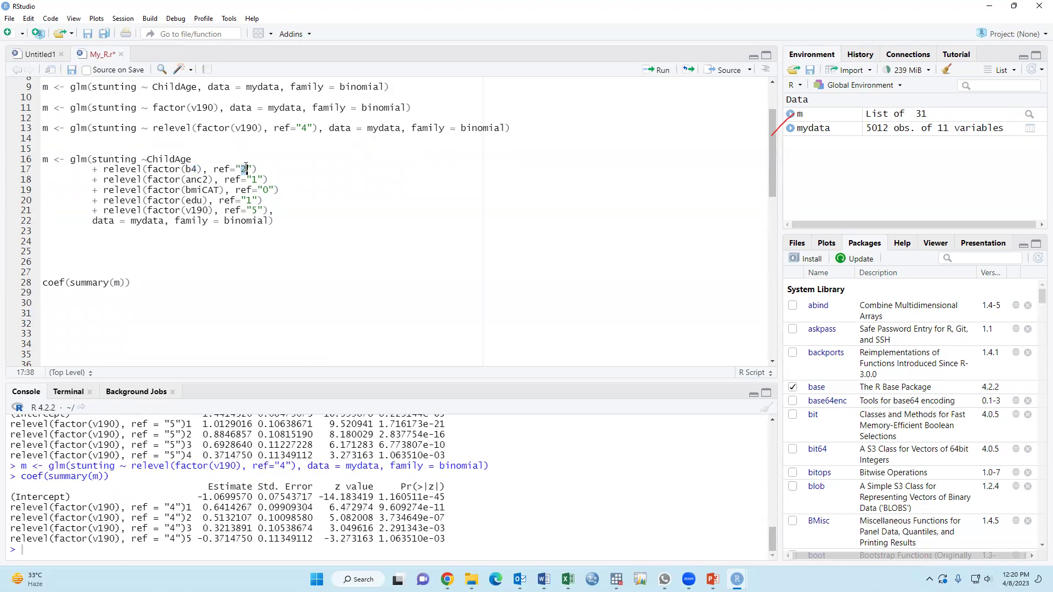
pyautogui.doubleClick(198, 179)
pyautogui.click(257, 180)
pyautogui.moveTo(103, 190); pyautogui.dragTo(271, 192)
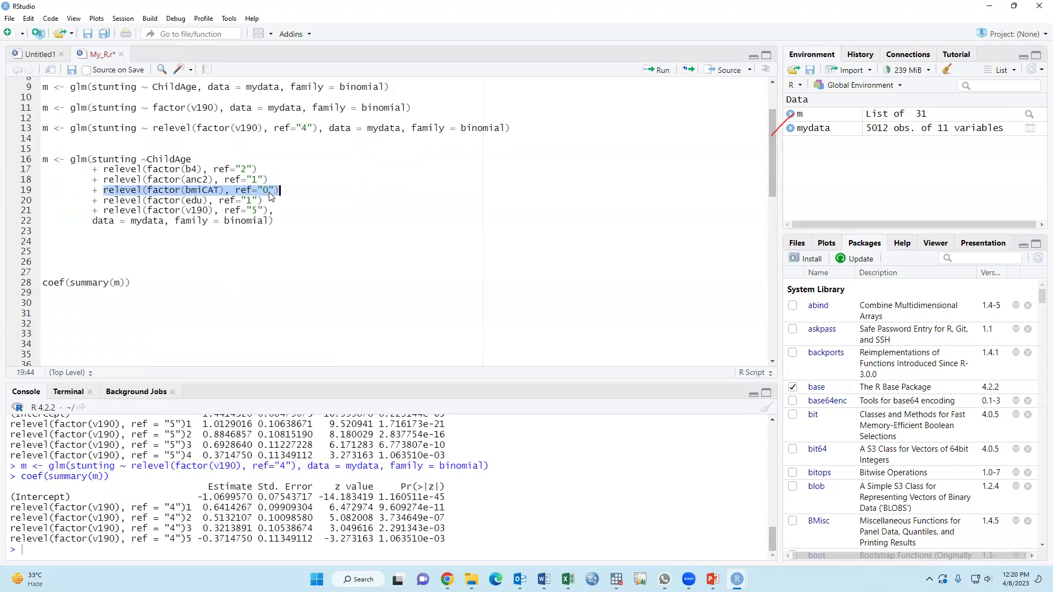
pyautogui.click(266, 191)
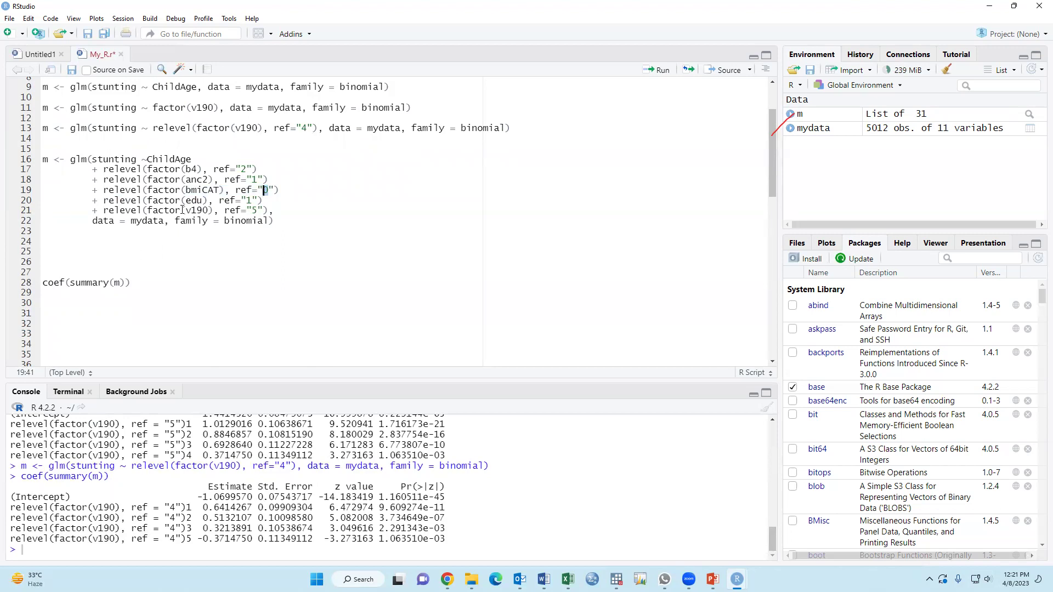
pyautogui.doubleClick(196, 201)
pyautogui.click(247, 201)
pyautogui.write('1')
pyautogui.doubleClick(197, 210)
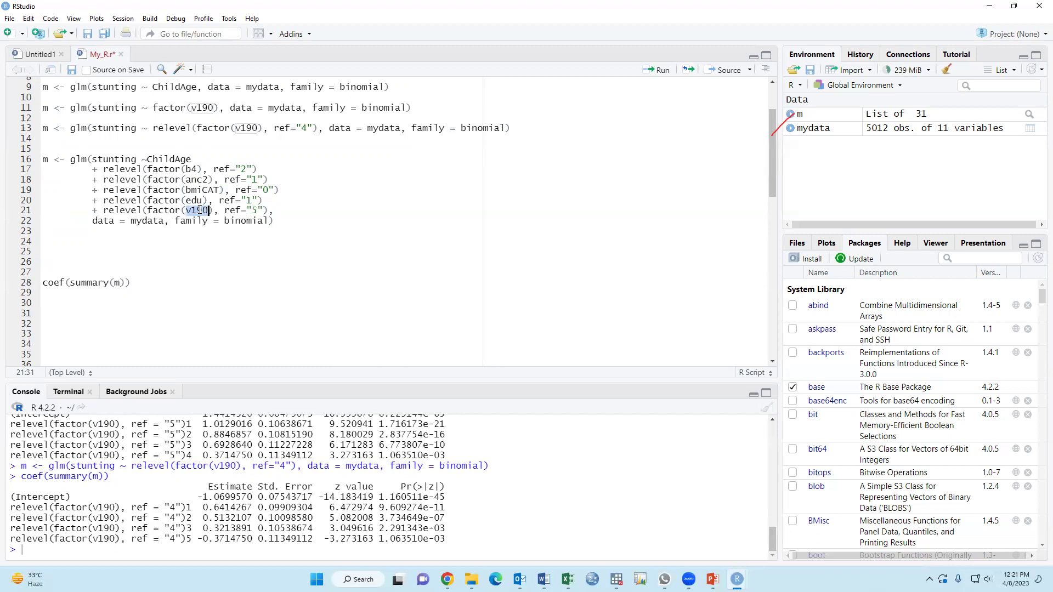
pyautogui.click(257, 211)
pyautogui.moveTo(96, 221); pyautogui.dragTo(148, 221)
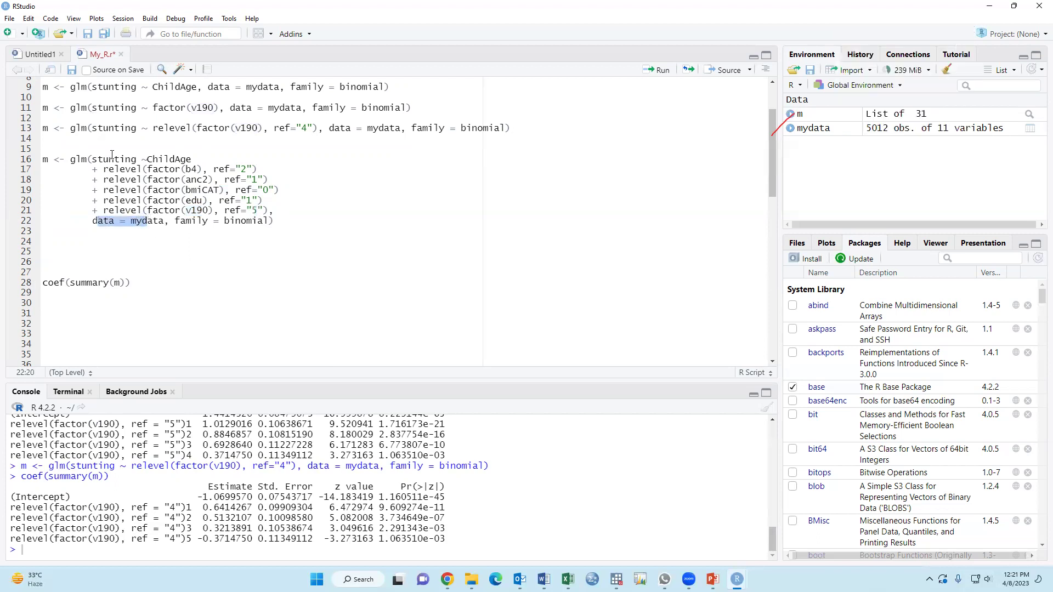
pyautogui.scroll(3, 82, 140)
pyautogui.doubleClick(60, 133)
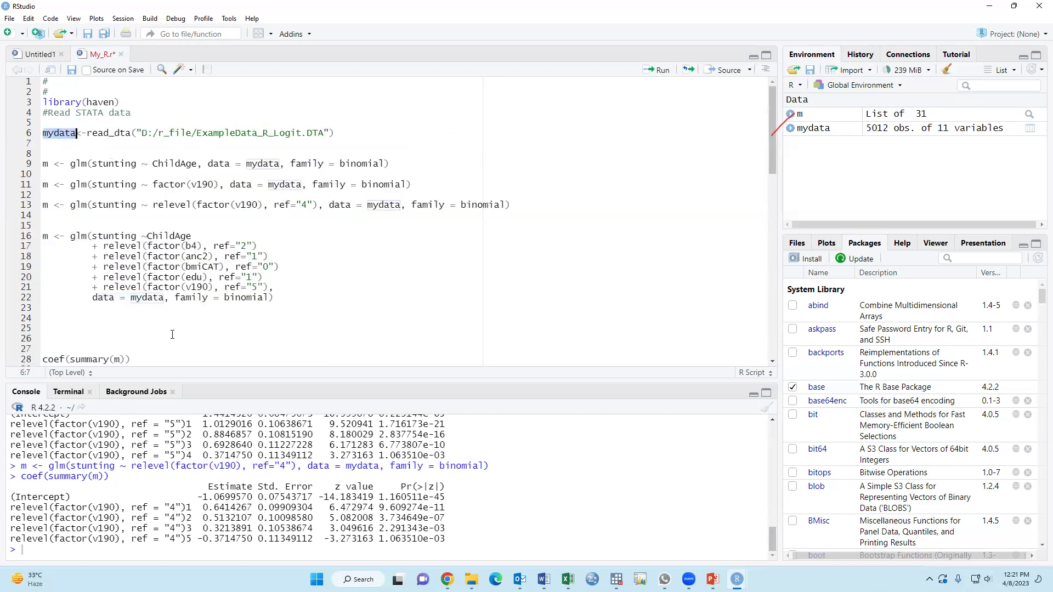
# Run the multivariable glm on lines 16 to 22 of the script.
pyautogui.click(242, 297)
pyautogui.scroll(-1, 219, 286)
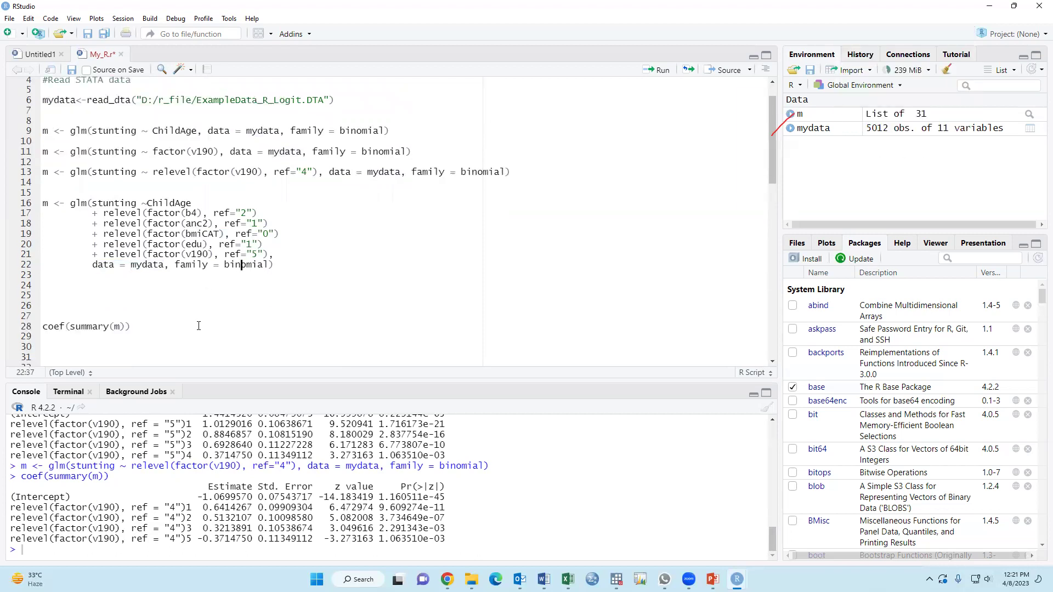
pyautogui.press('End')
pyautogui.keyDown('shift'); pyautogui.click(43, 203); pyautogui.keyUp('shift')
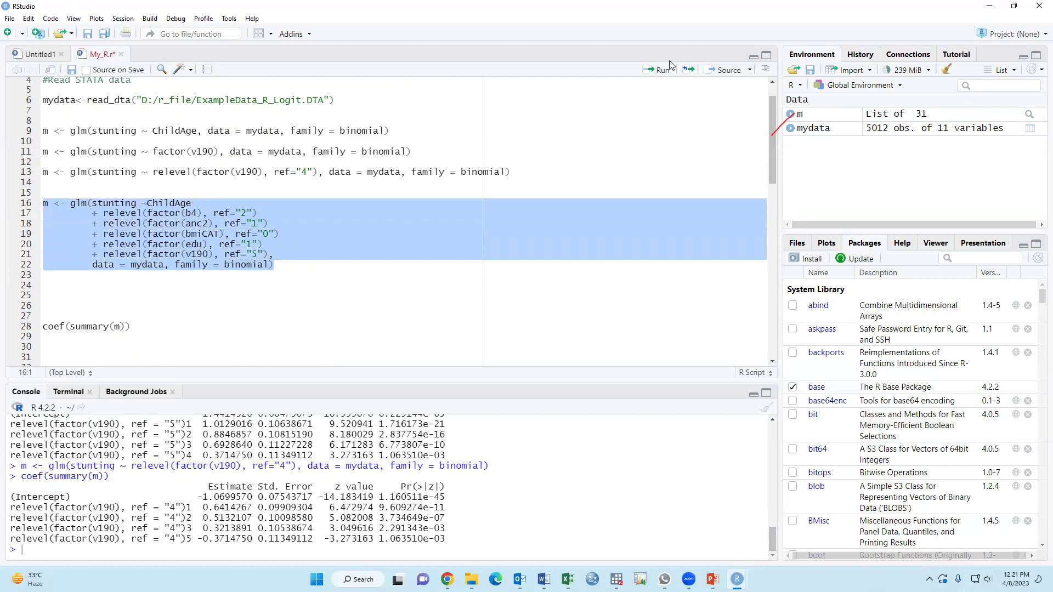
pyautogui.click(659, 74)
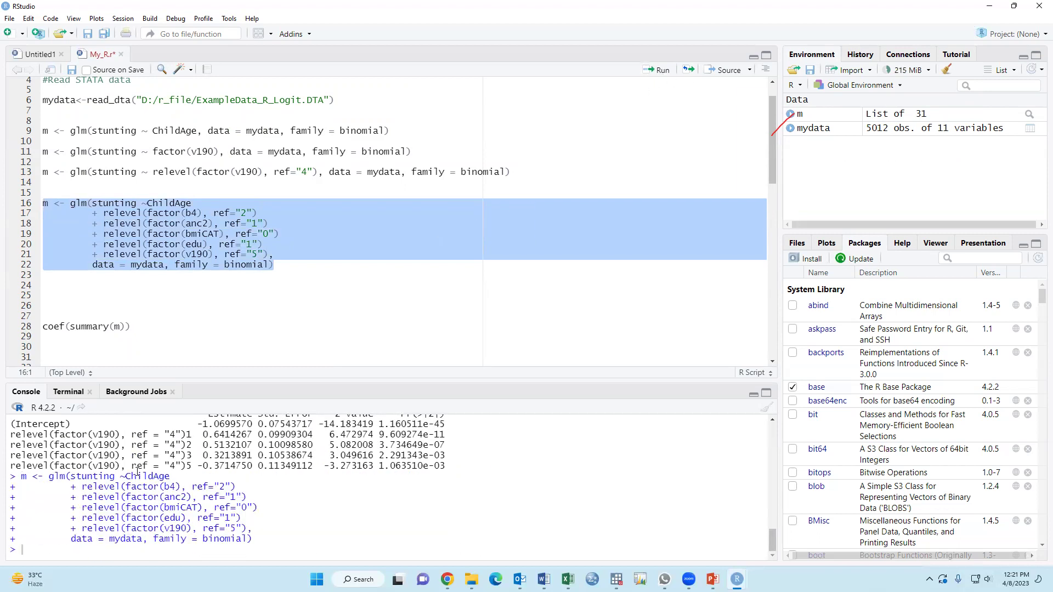
# Try to run coef(summary(m)) on line 28 to print the coefficient table.
pyautogui.click(69, 327)
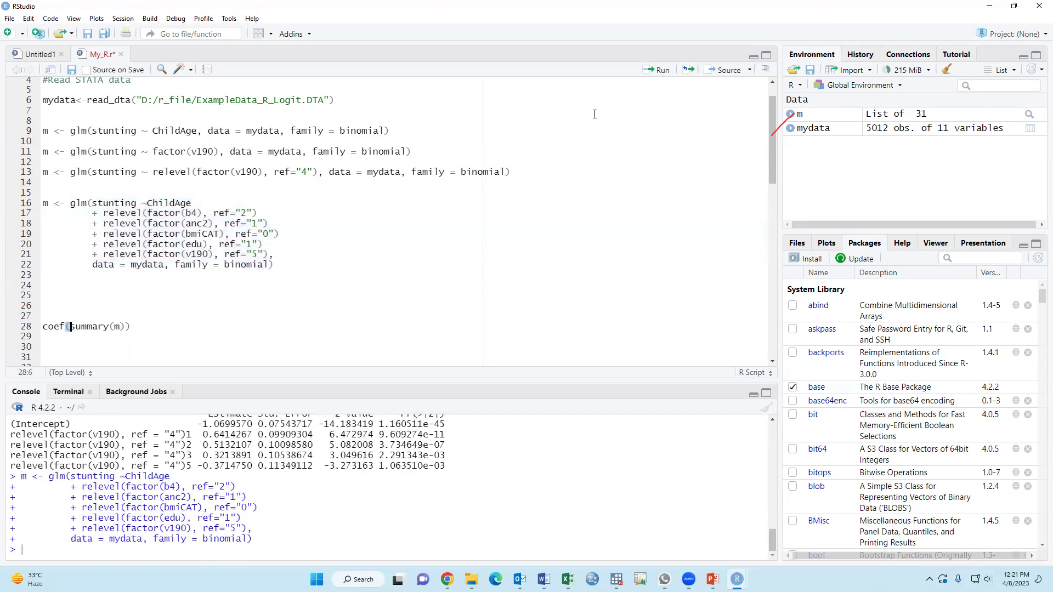
pyautogui.click(658, 75)
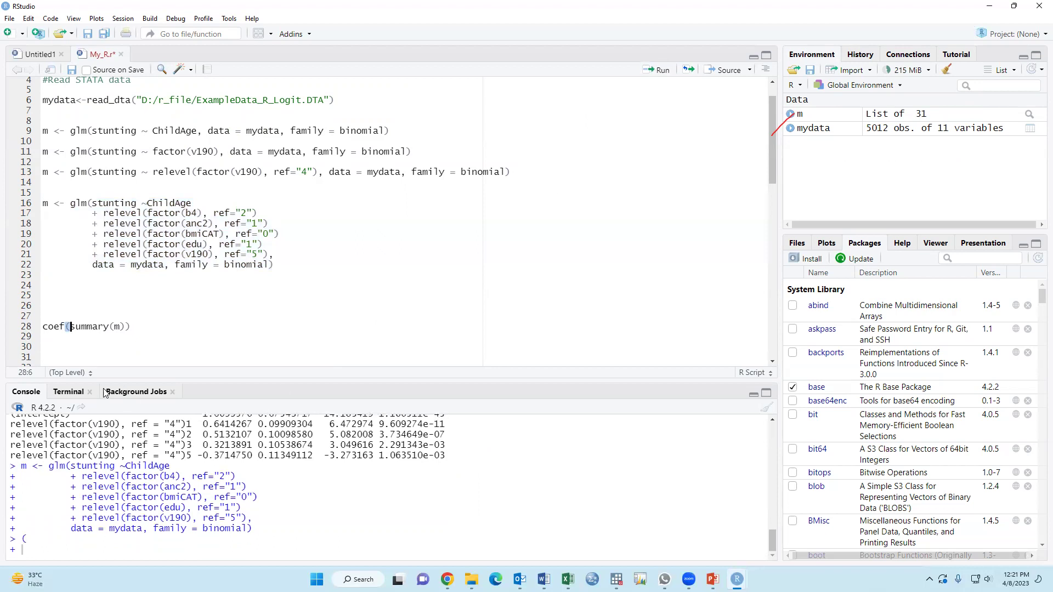
pyautogui.click(92, 327)
pyautogui.click(658, 71)
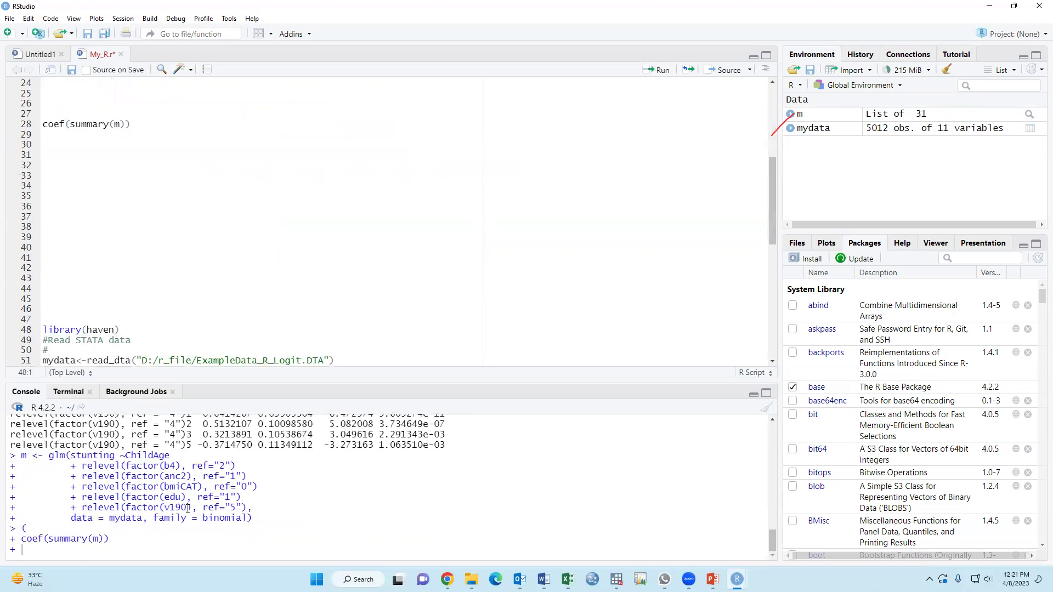
pyautogui.scroll(2, 186, 515)
pyautogui.scroll(-2, 185, 524)
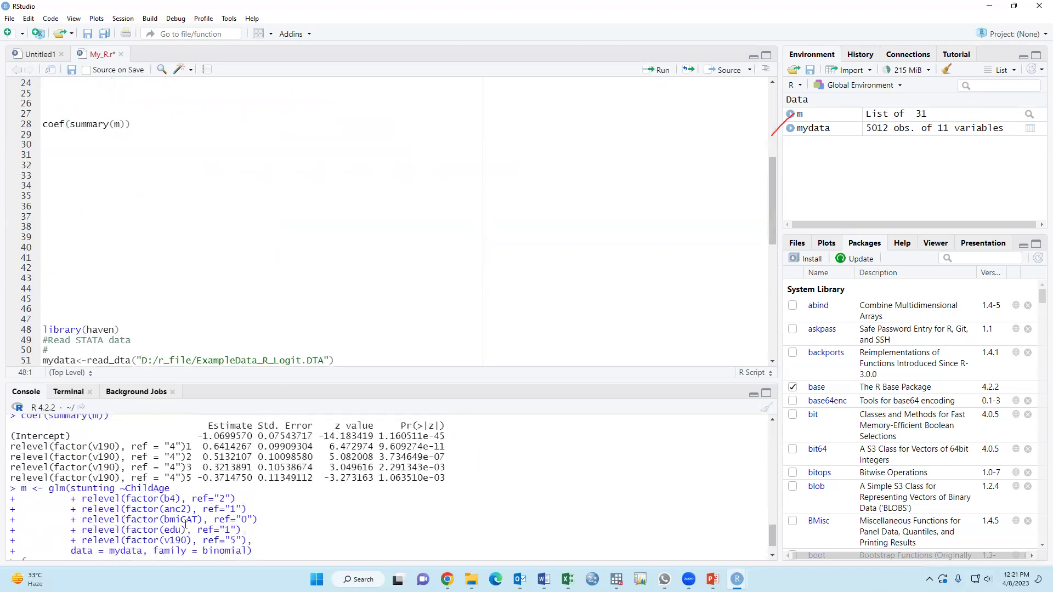
# Try to rerun the whole multivariable glm block that starts at line 16.
pyautogui.click(94, 221)
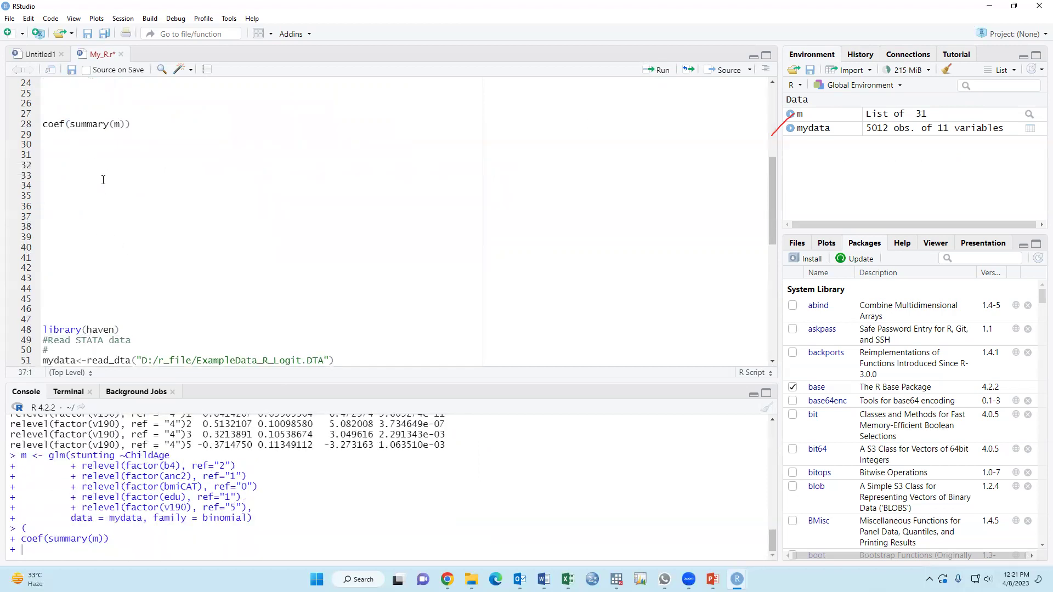
pyautogui.scroll(5, 137, 249)
pyautogui.moveTo(275, 194); pyautogui.dragTo(43, 132)
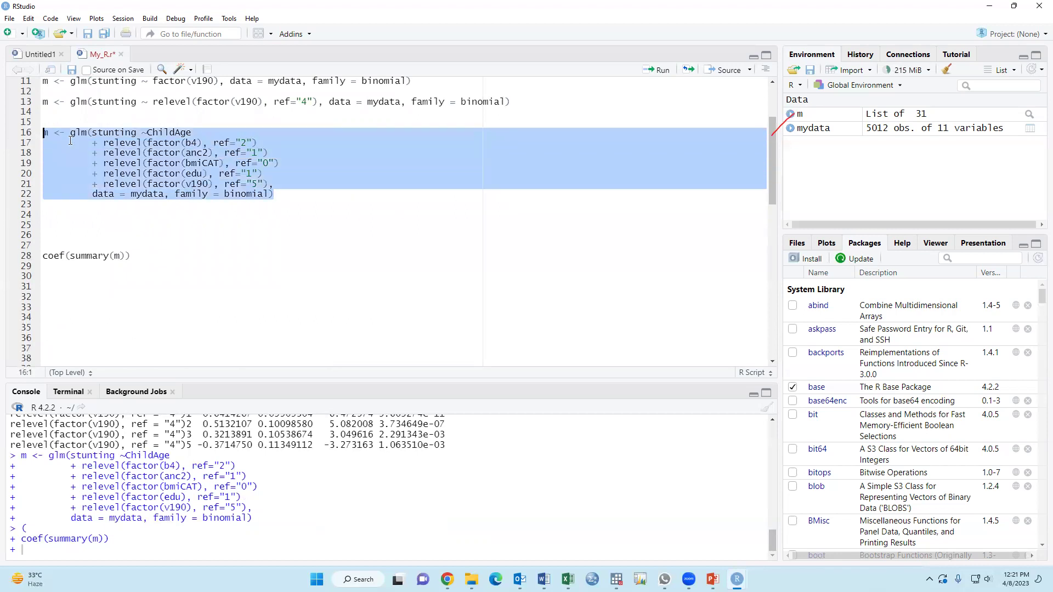
pyautogui.click(654, 72)
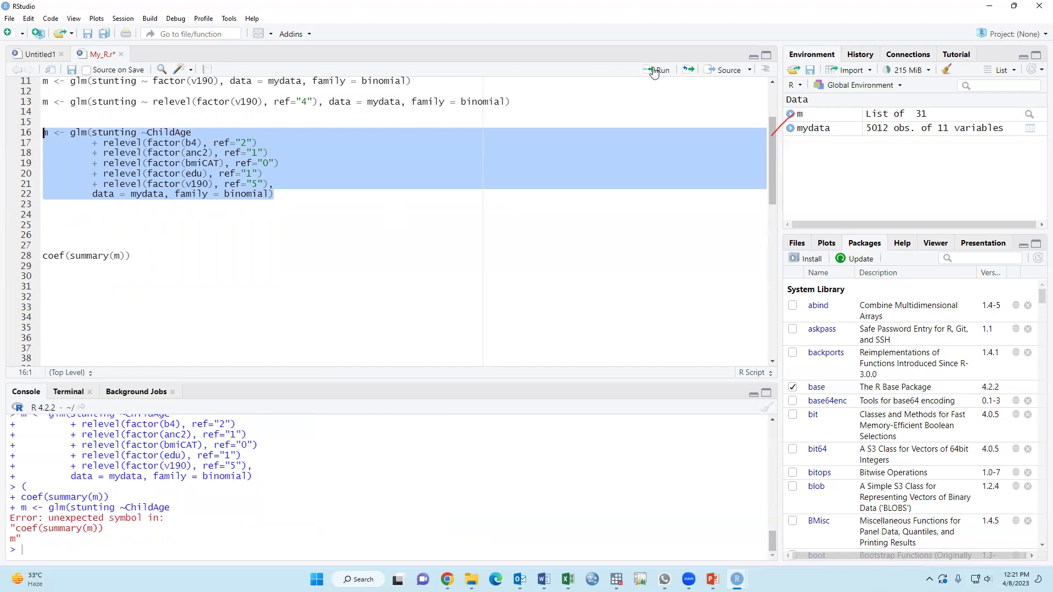
# Run the script from the read_dta line through every glm model to coef(summary(m)), and check the Intercept and ChildAge estimates.
pyautogui.click(160, 323)
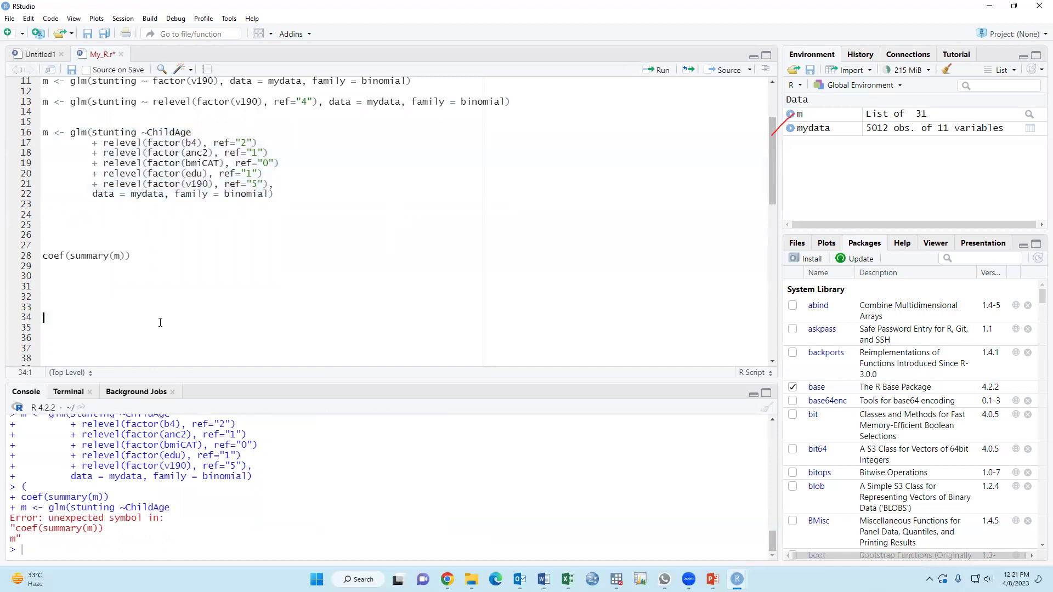
pyautogui.scroll(3, 160, 322)
pyautogui.scroll(-3, 160, 323)
pyautogui.scroll(3, 160, 323)
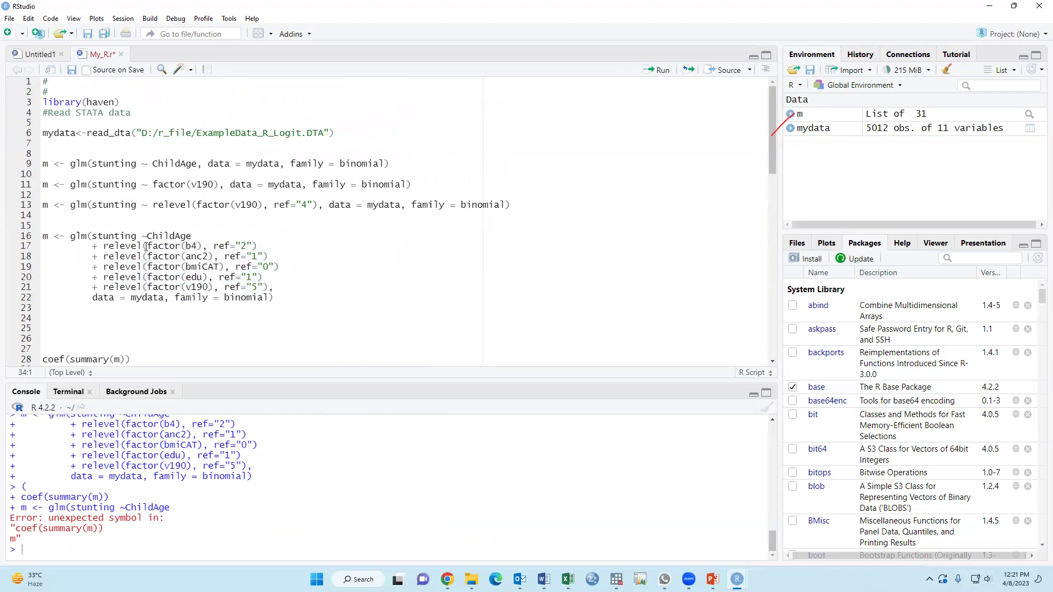
pyautogui.click(71, 133)
pyautogui.click(658, 72)
pyautogui.click(658, 72)
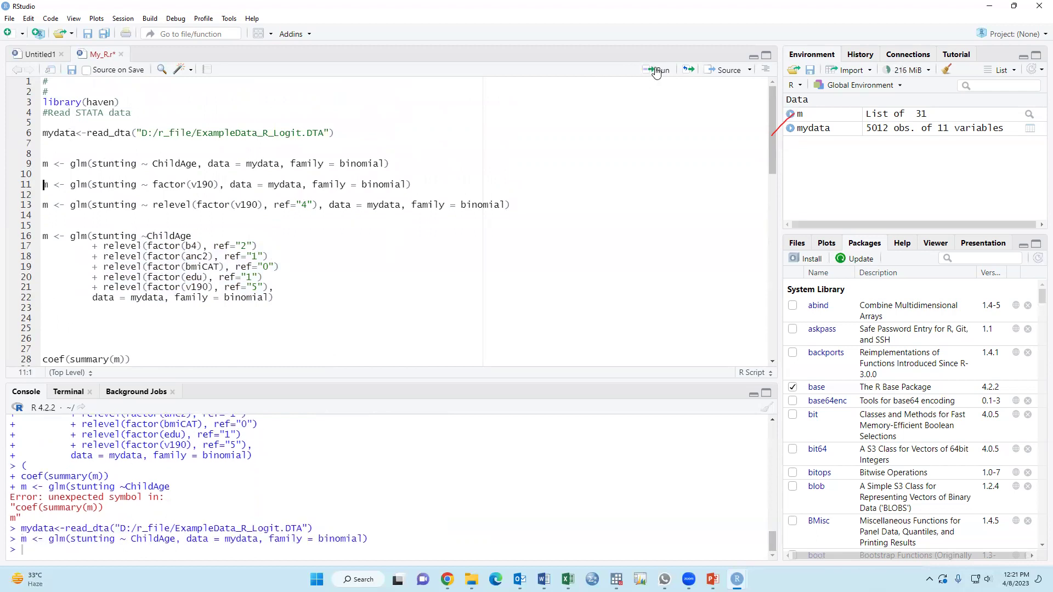
pyautogui.click(657, 72)
pyautogui.click(657, 72)
pyautogui.click(657, 71)
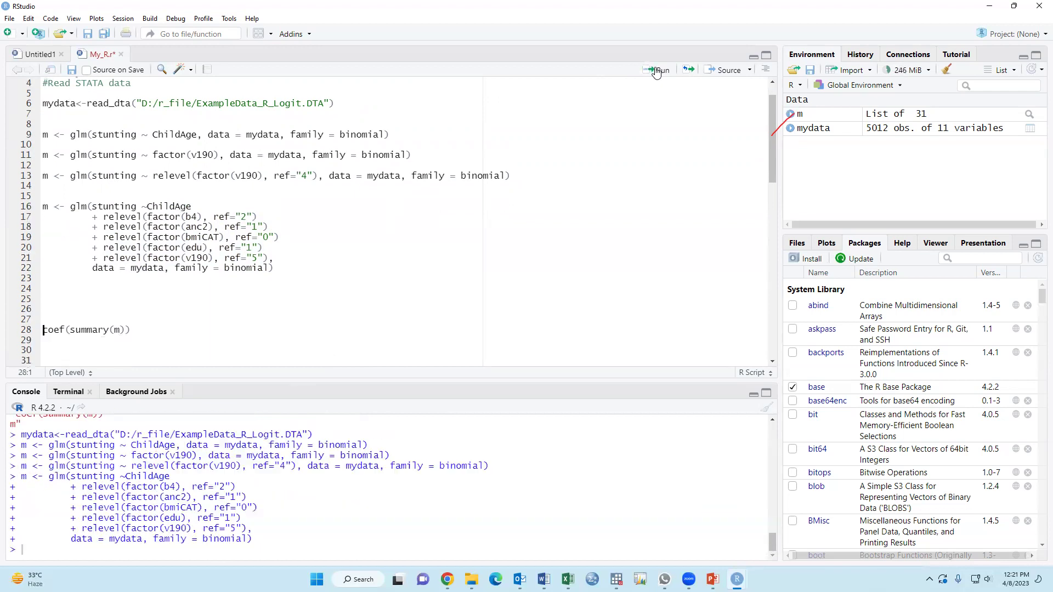
pyautogui.click(657, 72)
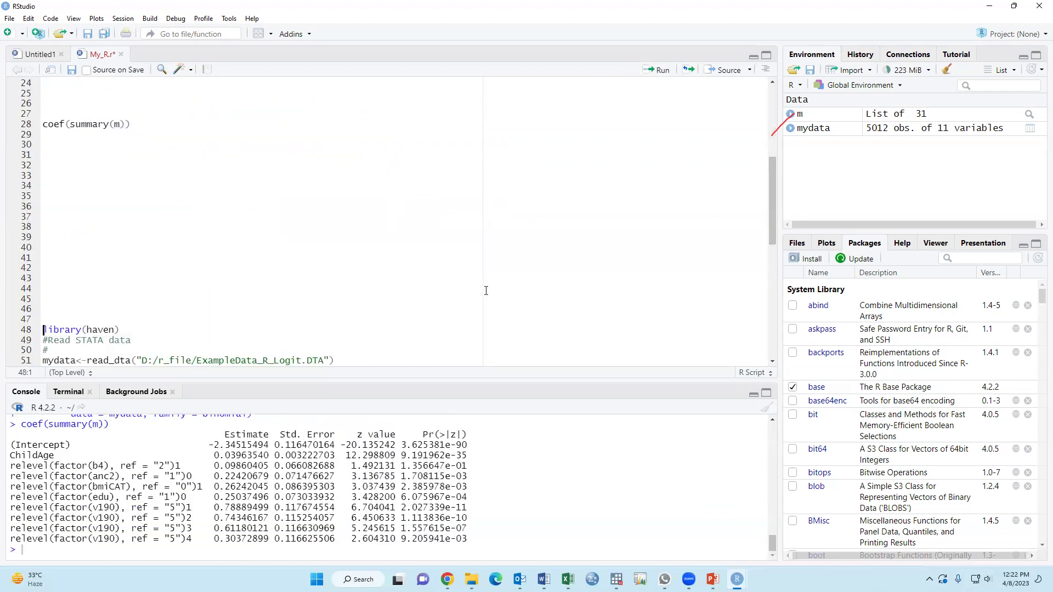
pyautogui.moveTo(209, 444); pyautogui.dragTo(357, 445)
pyautogui.click(263, 453)
# Add round(exp(coef(m)),2) on line 26, above coef(summary(m)).
pyautogui.scroll(5, 111, 280)
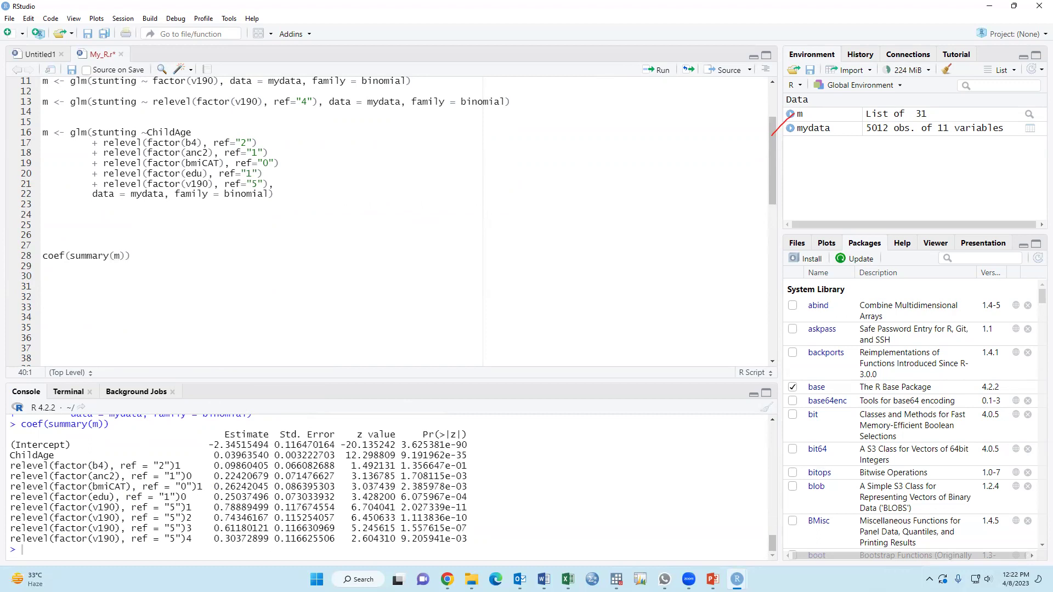
pyautogui.hotkey('alt', 'Tab')
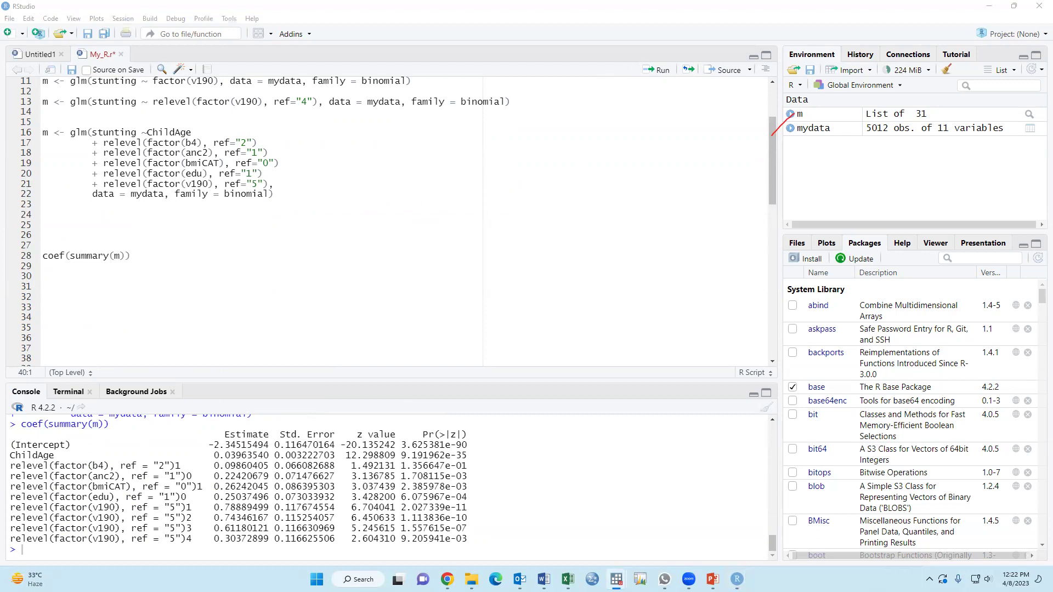
pyautogui.click(134, 305)
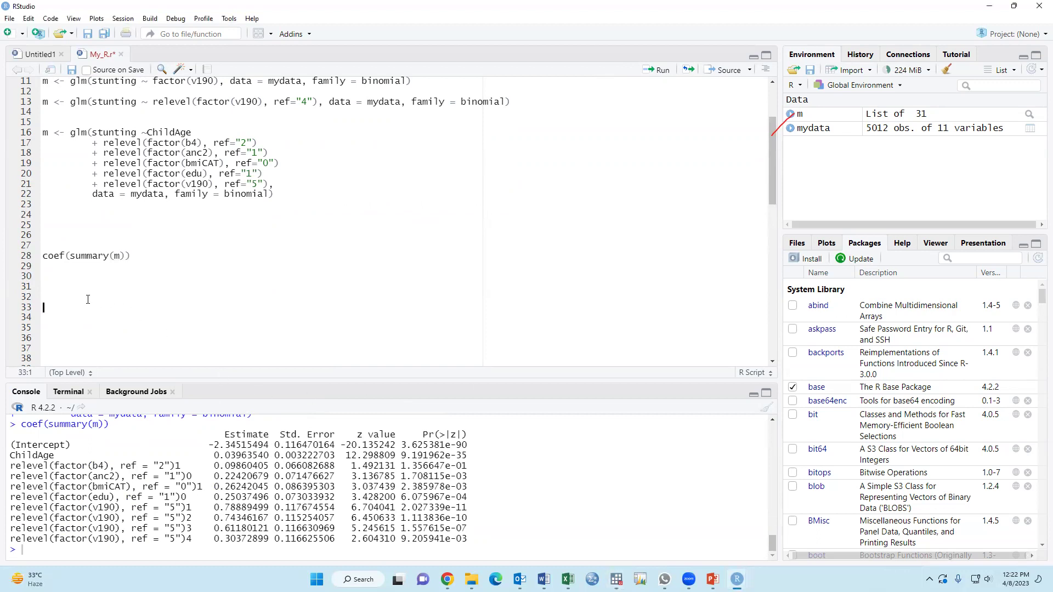
pyautogui.click(91, 238)
pyautogui.write('round(exp(coef(m)),2)')
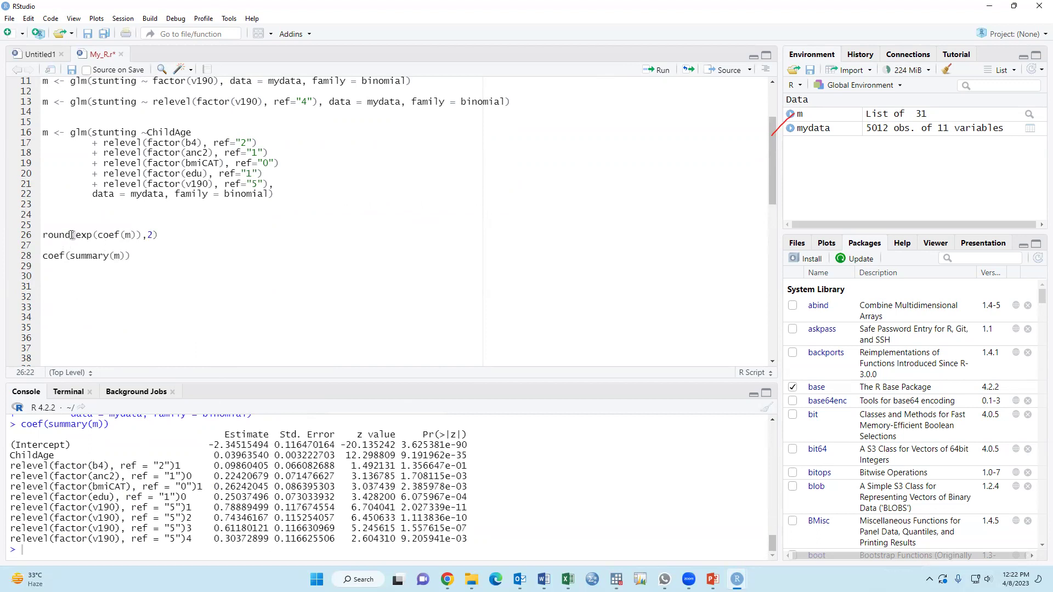
# Run the round(exp(coef(m)),2) line and review the odds ratios for ChildAge and b4.
pyautogui.doubleClick(247, 466)
pyautogui.moveTo(214, 466); pyautogui.dragTo(269, 464)
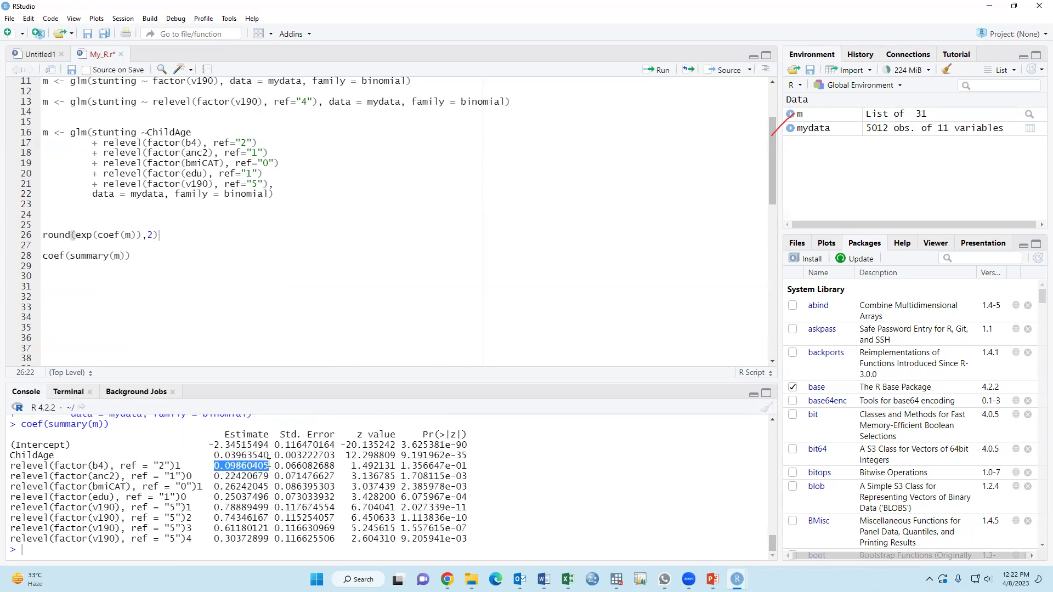
pyautogui.click(59, 237)
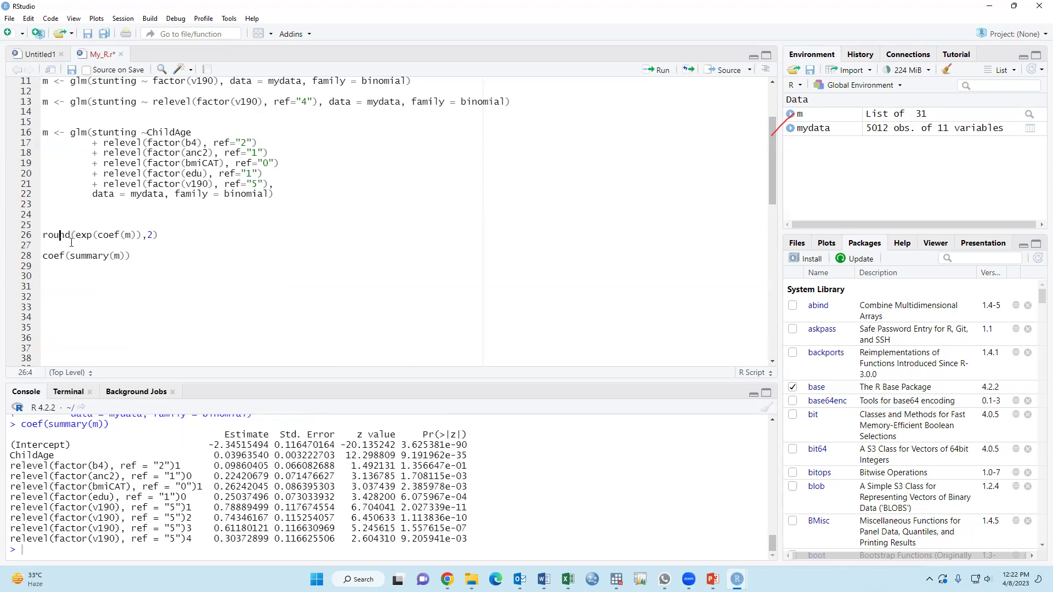
pyautogui.click(658, 70)
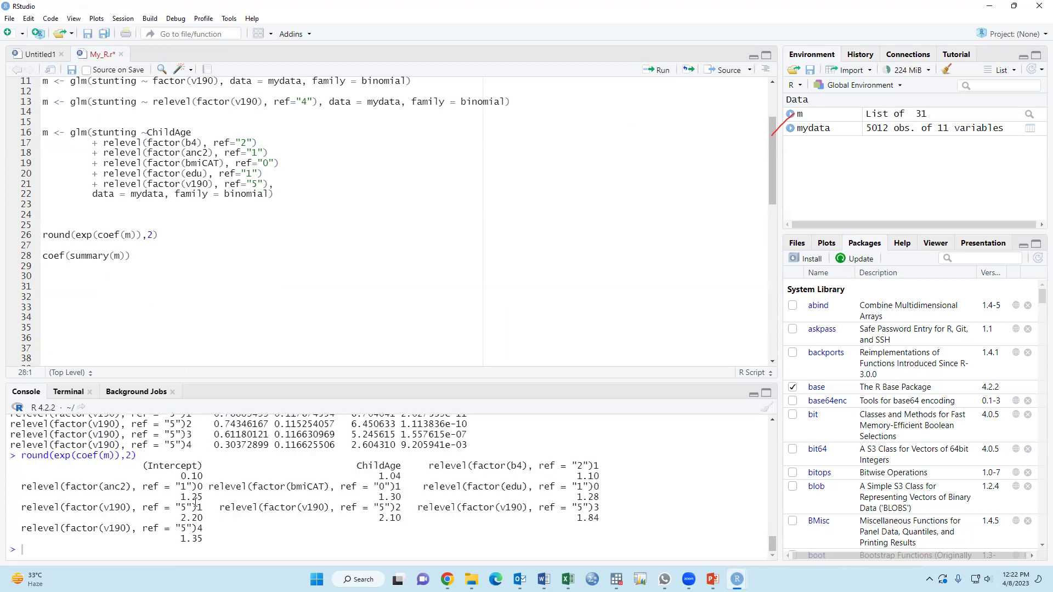
pyautogui.moveTo(374, 476); pyautogui.dragTo(406, 474)
pyautogui.moveTo(570, 477); pyautogui.dragTo(607, 466)
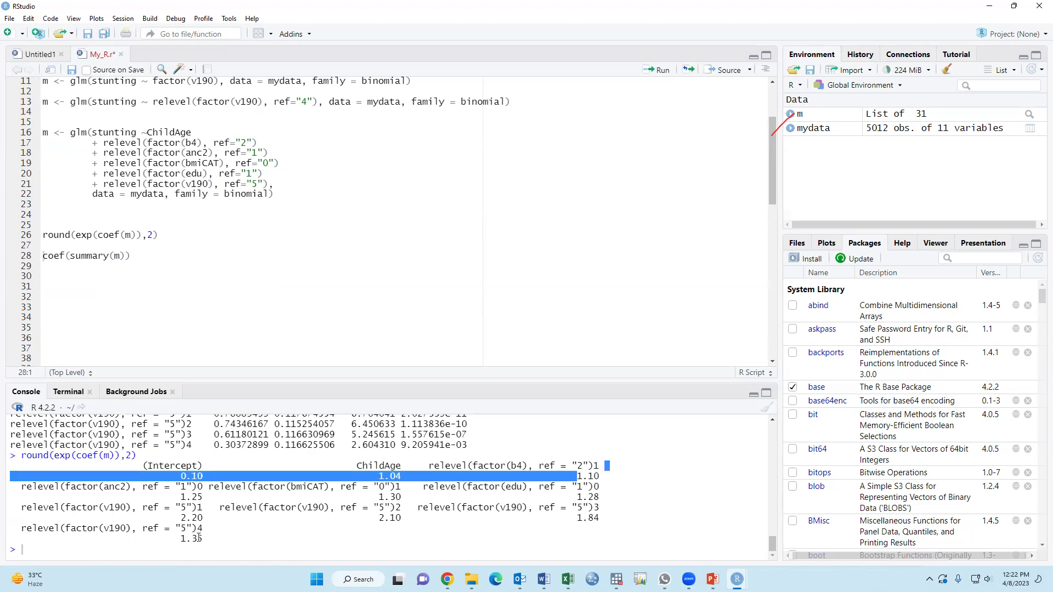
pyautogui.click(96, 260)
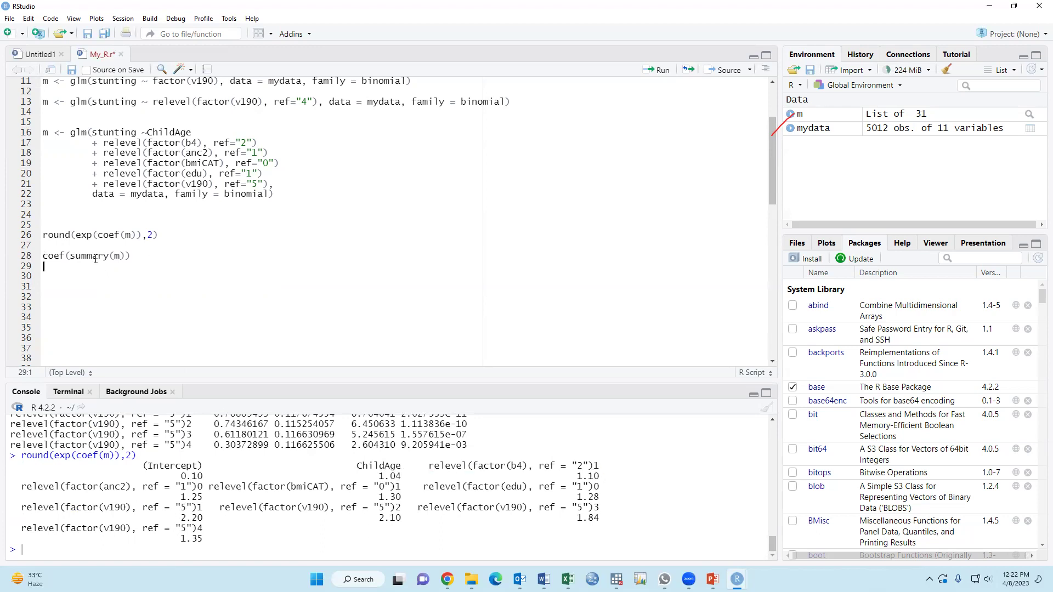
# Wrap the rounded odds-ratio expression on line 26 in data.frame() and run the line.
pyautogui.click(44, 235)
pyautogui.write('data.frame(')
pyautogui.click(224, 236)
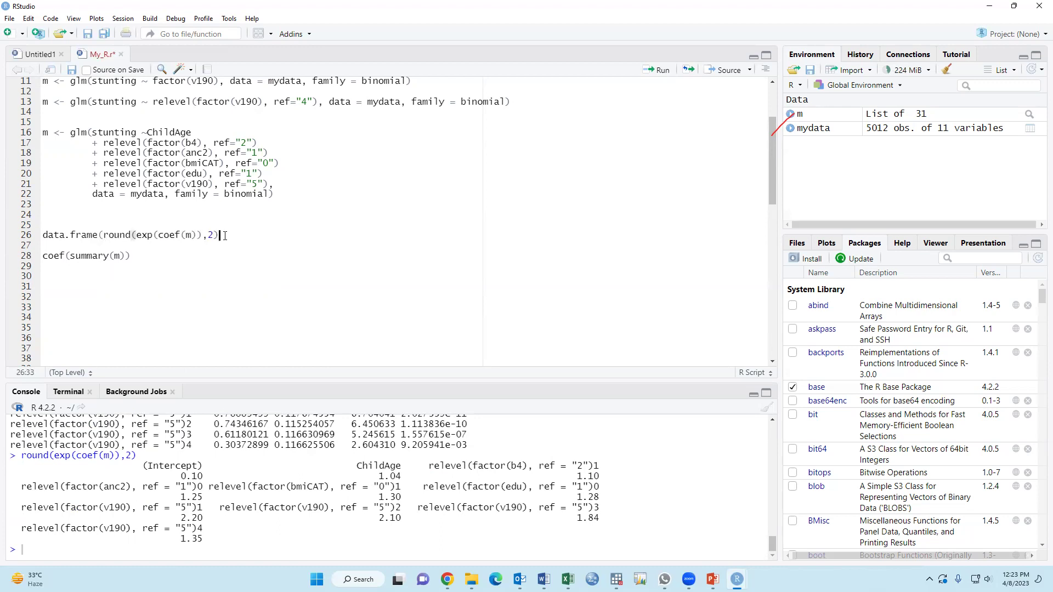
pyautogui.write(')')
pyautogui.click(71, 235)
pyautogui.click(659, 71)
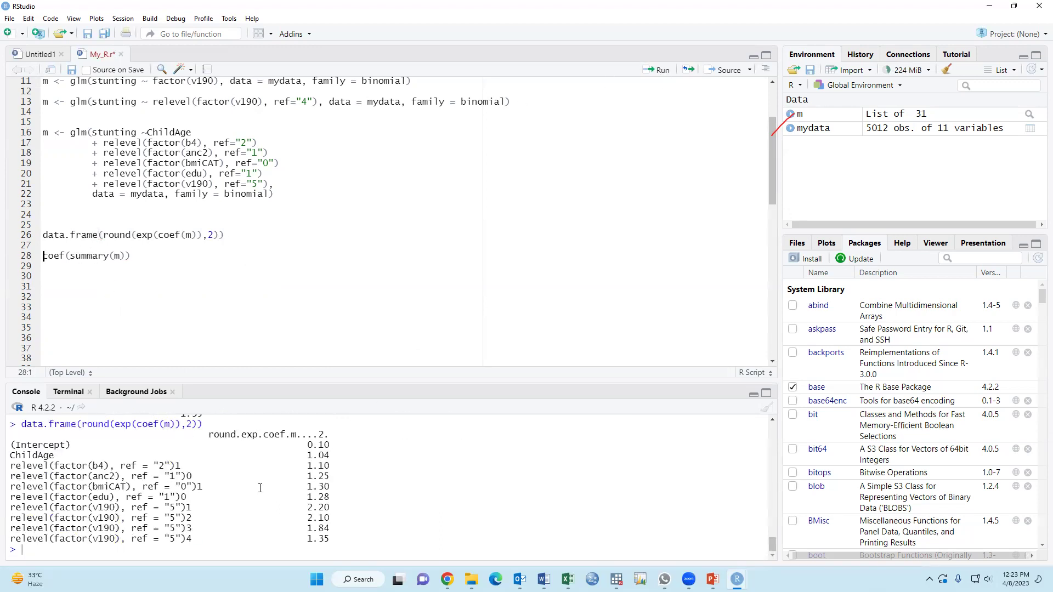
# Examine the odds ratios for ChildAge, b4, anc2, bmiCAT and edu in the data frame output.
pyautogui.moveTo(307, 456); pyautogui.dragTo(337, 466)
pyautogui.moveTo(166, 468); pyautogui.dragTo(158, 466)
pyautogui.moveTo(332, 476); pyautogui.dragTo(127, 478)
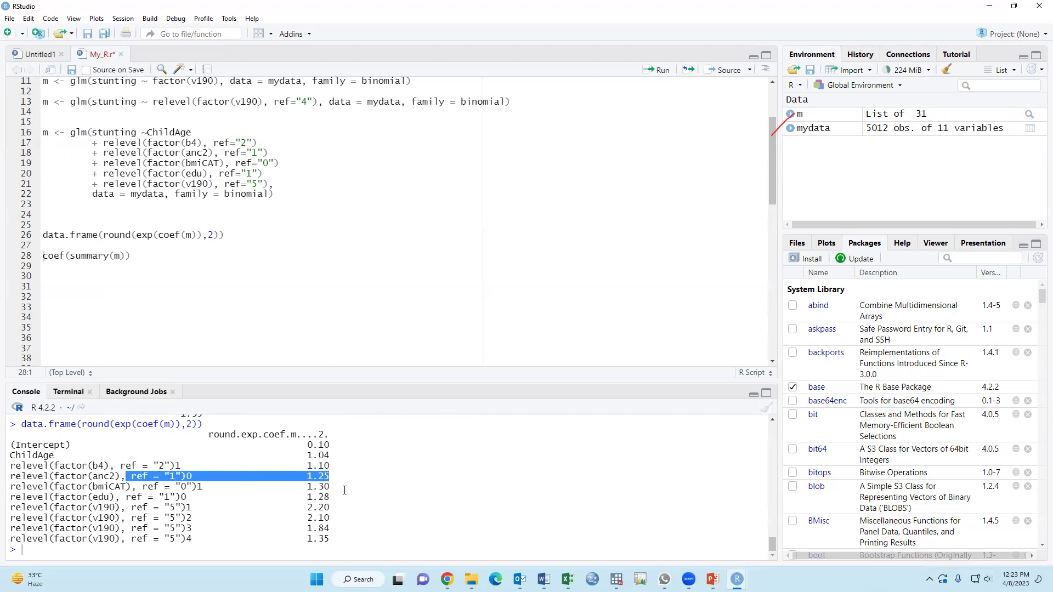
pyautogui.moveTo(338, 487); pyautogui.dragTo(159, 487)
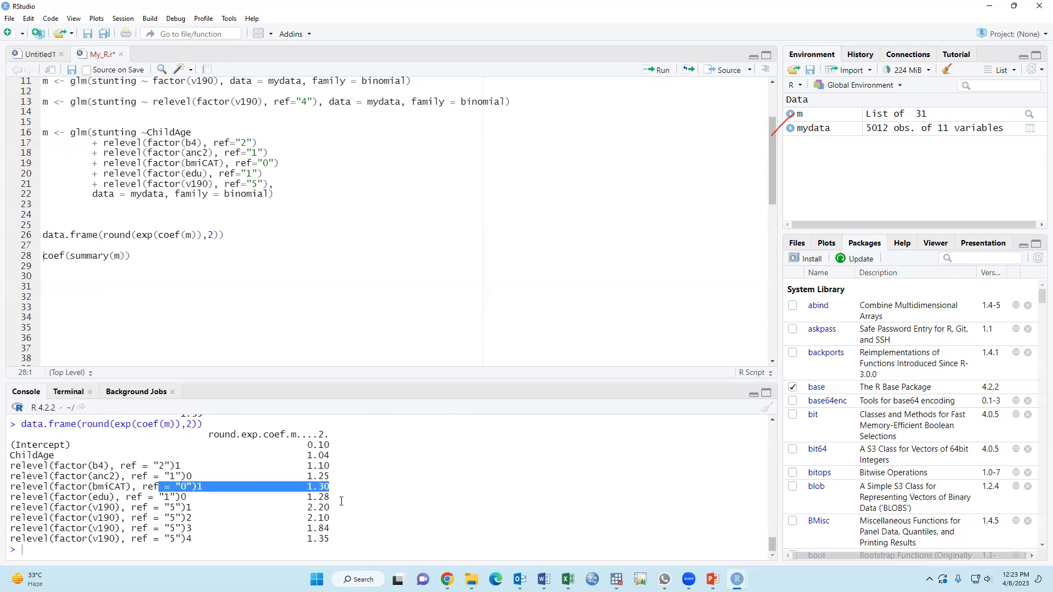
pyautogui.moveTo(331, 497); pyautogui.dragTo(116, 498)
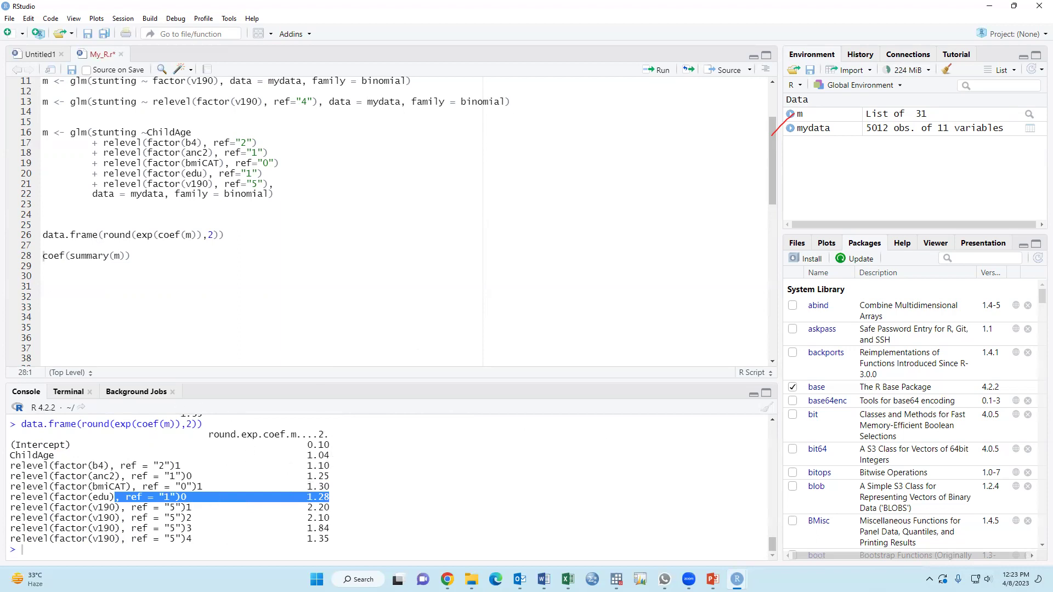
# Add Lower = round(exp(confint(m))[,"2.5 %"],2) on line 27 below the odds-ratio expression and run it.
pyautogui.hotkey('alt', 'Tab')
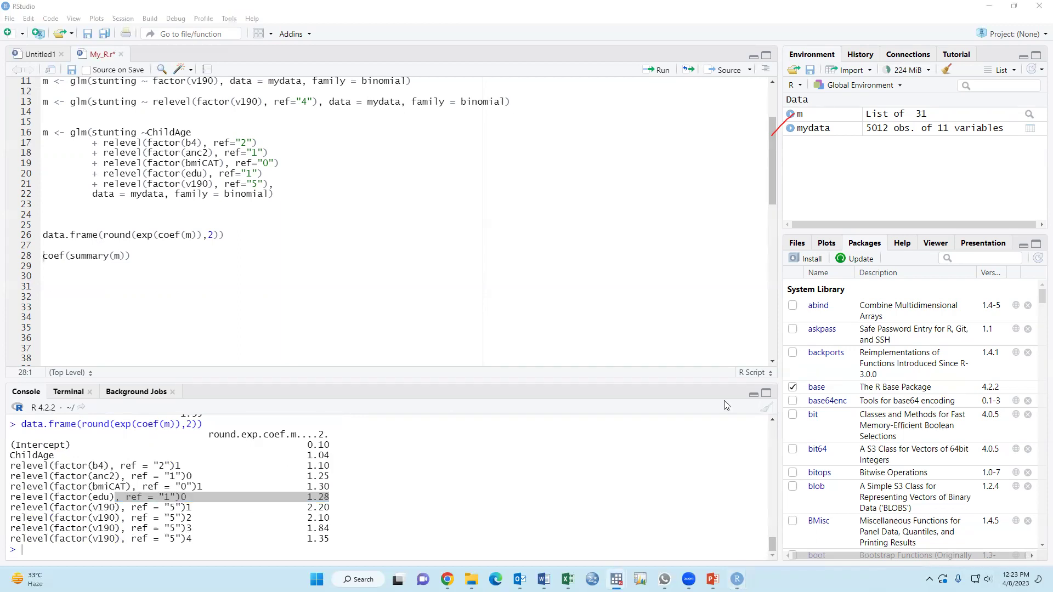
pyautogui.click(240, 235)
pyautogui.press('Return')
pyautogui.write('Lower = round(exp(confint(m))[,"2.5 %"],2)')
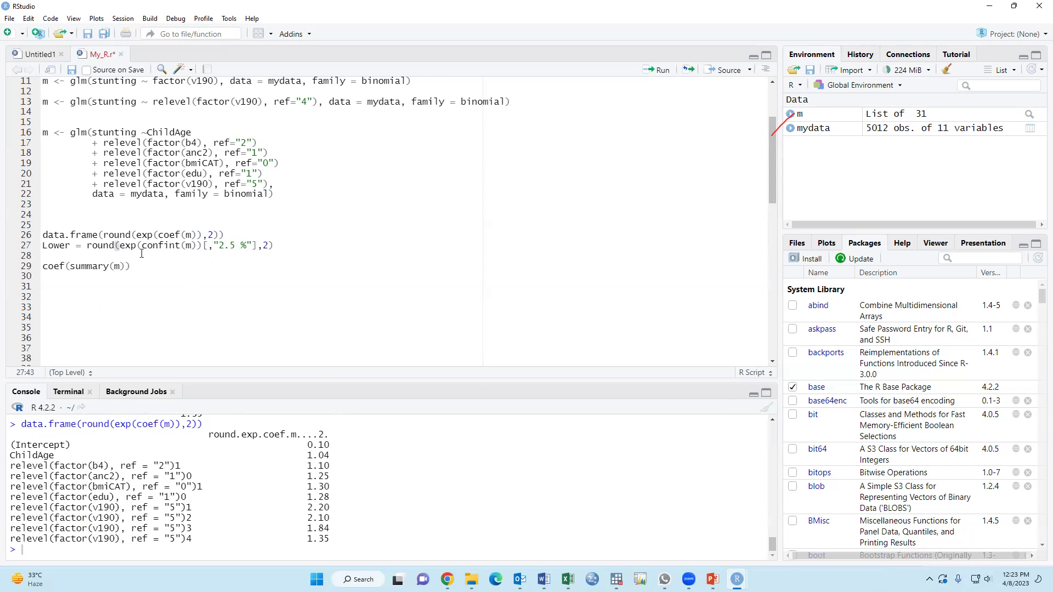
pyautogui.click(159, 247)
pyautogui.click(657, 72)
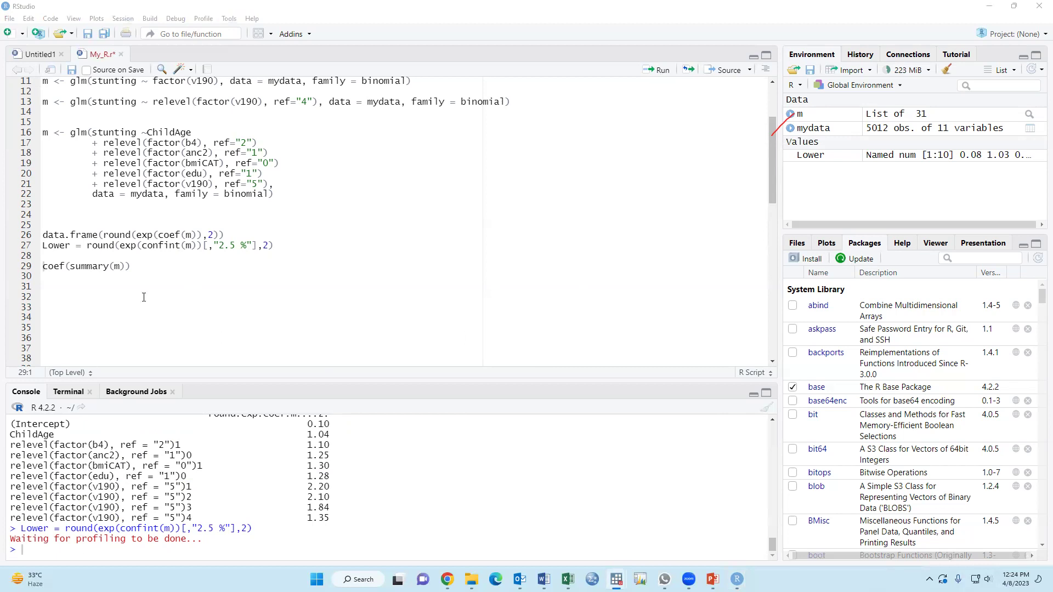
# Insert below the model a data frame A with OR, Lower (2.5 %), Upper (97.5 %) and three-digit formatC Pvalue columns, with stringsAsFactors = FALSE.
pyautogui.click(113, 208)
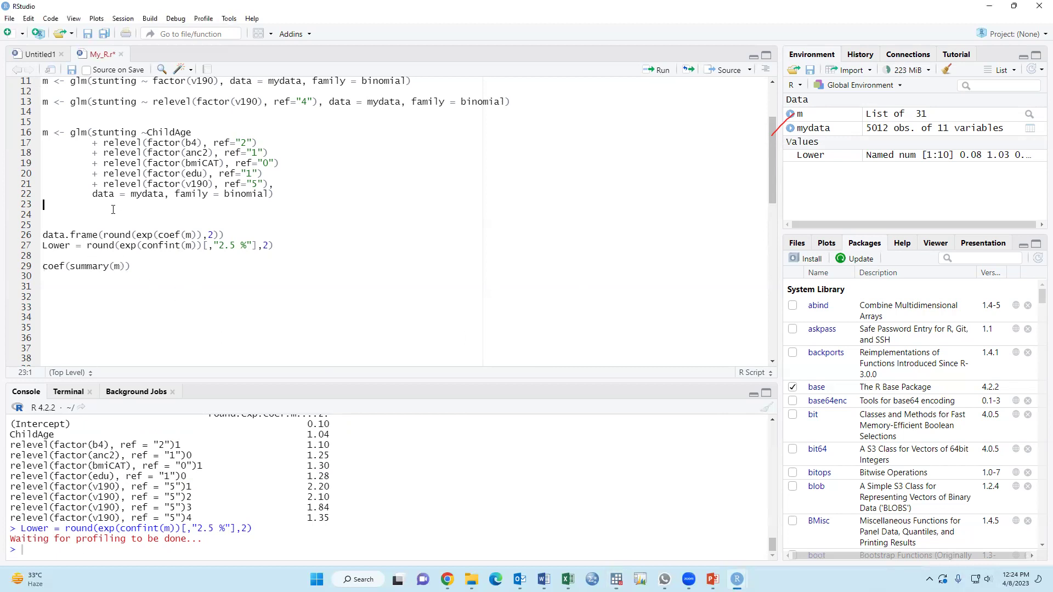
pyautogui.press('Return')
pyautogui.press('Return')
pyautogui.press('Return')
pyautogui.press('Return')
pyautogui.press('Return')
pyautogui.press('Return')
pyautogui.press('Return')
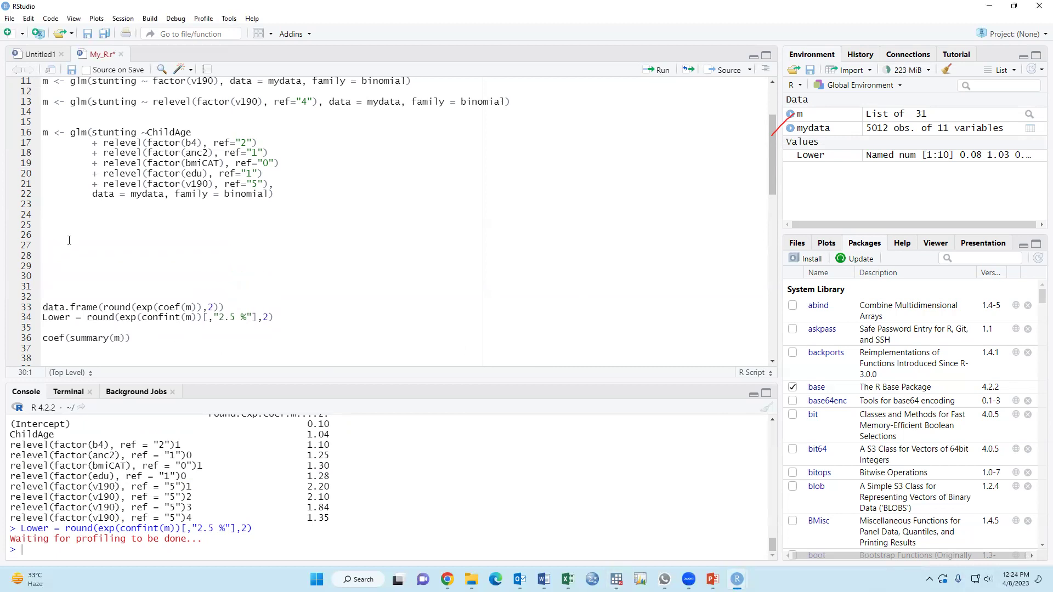
pyautogui.write('A <- data.frame(   OR = round(exp(coef(m)),2),   Lower = round(exp(confint(m))[,"2.5 %"],2),   Upper = round(exp(confint(m))[,"97.5 %"],2),   Pvalue = formatC(round(summary(m)$coefficients[,4],3), digits = 3),   stringsAsFactors = FALSE )')
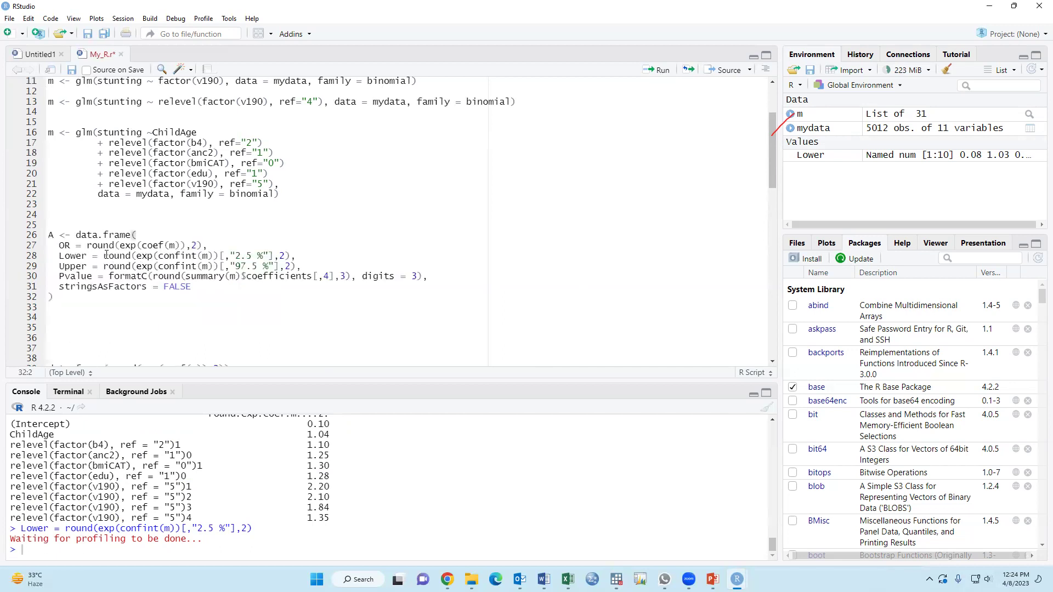
# Examine the data.frame call and its OR line alongside the earlier odds-ratio and coefficient output in the console.
pyautogui.press('Down')
pyautogui.press('Down')
pyautogui.press('Down')
pyautogui.moveTo(77, 236); pyautogui.dragTo(147, 233)
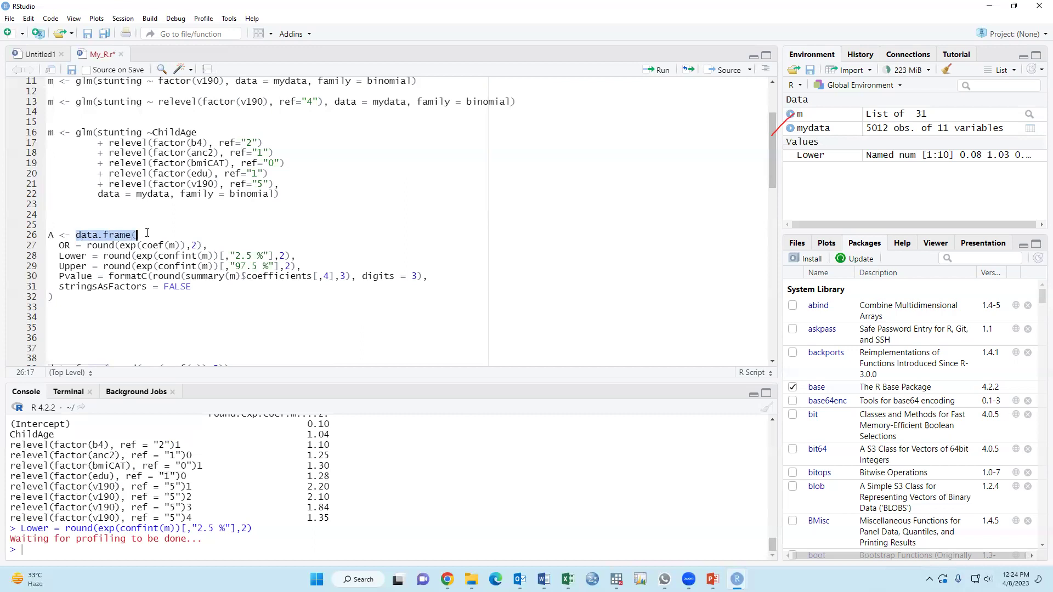
pyautogui.scroll(5, 247, 467)
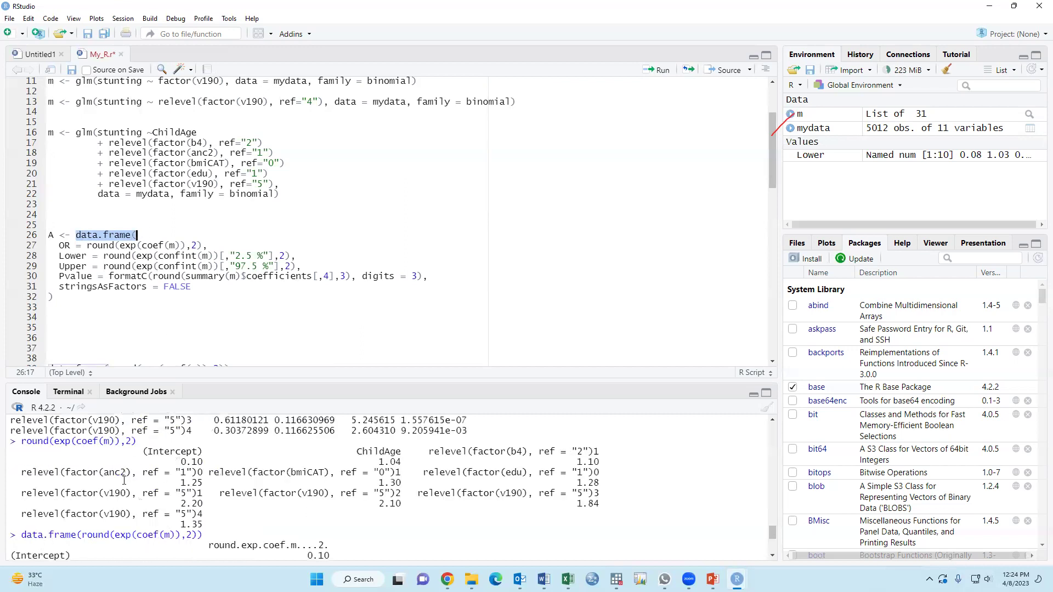
pyautogui.moveTo(331, 460); pyautogui.dragTo(448, 517)
pyautogui.click(60, 245)
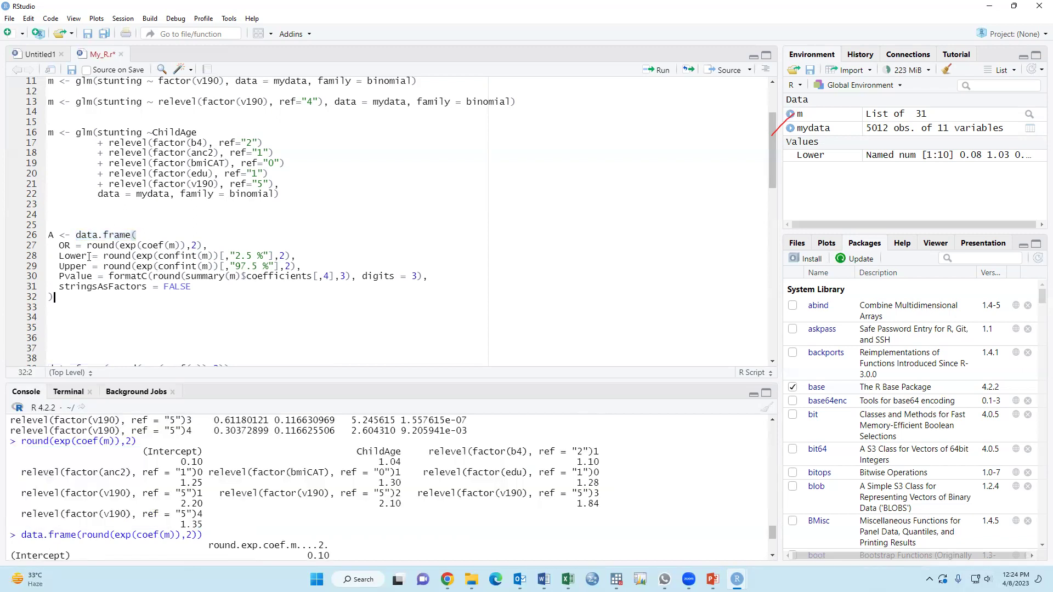
pyautogui.moveTo(59, 245); pyautogui.dragTo(199, 246)
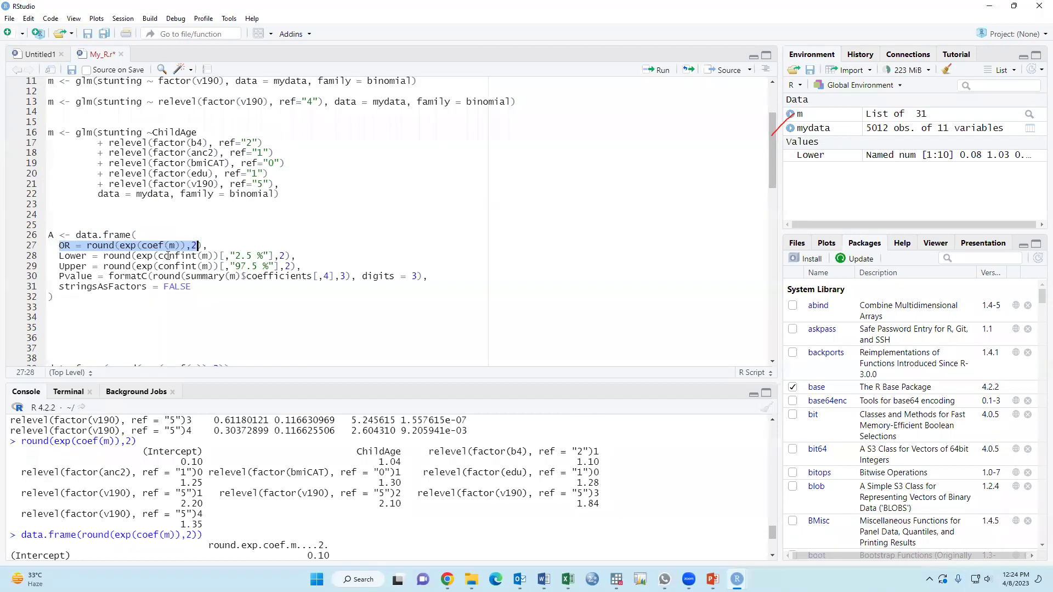
pyautogui.scroll(10, 235, 472)
pyautogui.scroll(-2, 244, 485)
pyautogui.doubleClick(243, 492)
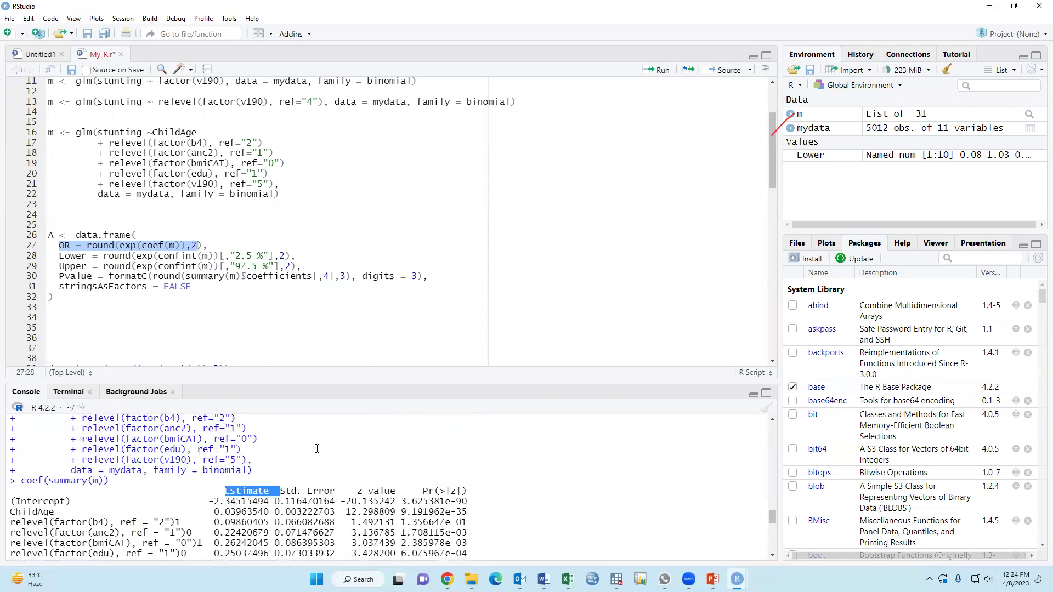
# Examine the Lower, Upper and Pvalue definitions, comparing coefficient column 4 with the coef(summary(m)) table.
pyautogui.scroll(-1, 180, 258)
pyautogui.moveTo(54, 224); pyautogui.dragTo(295, 223)
pyautogui.moveTo(58, 233); pyautogui.dragTo(306, 233)
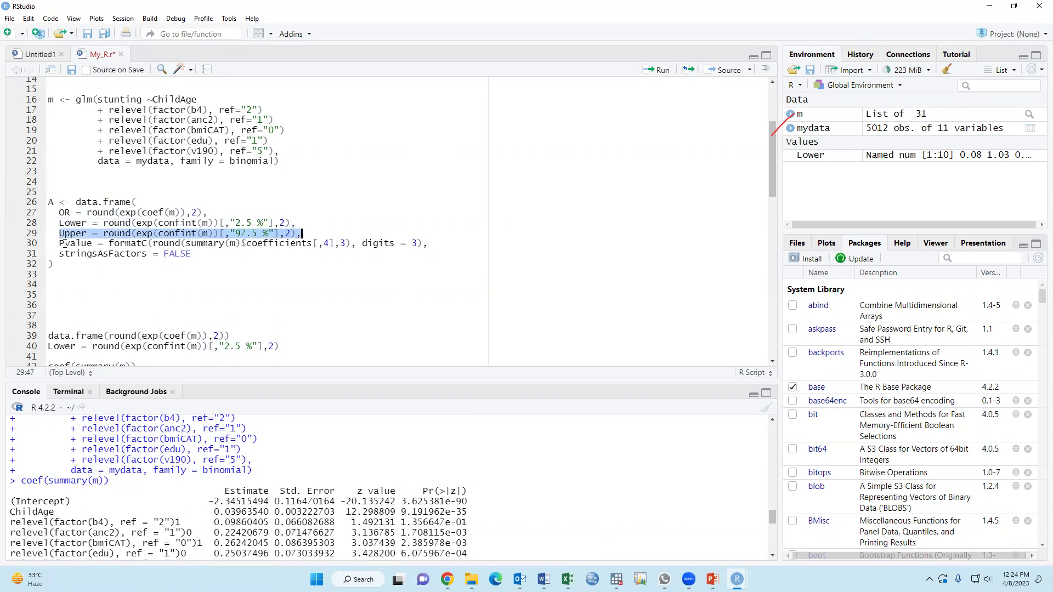
pyautogui.moveTo(110, 243); pyautogui.dragTo(165, 243)
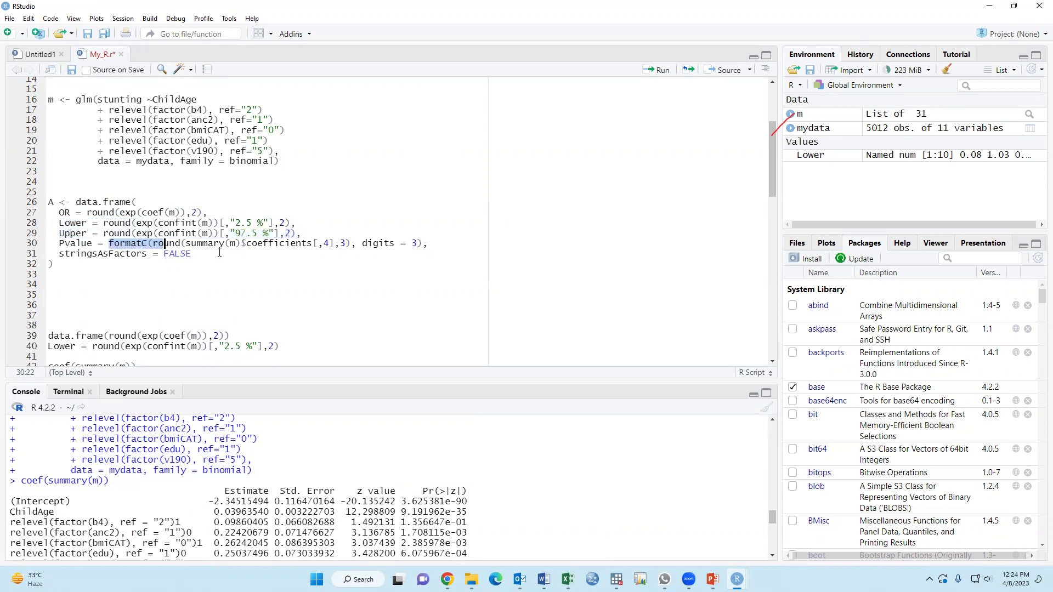
pyautogui.click(332, 243)
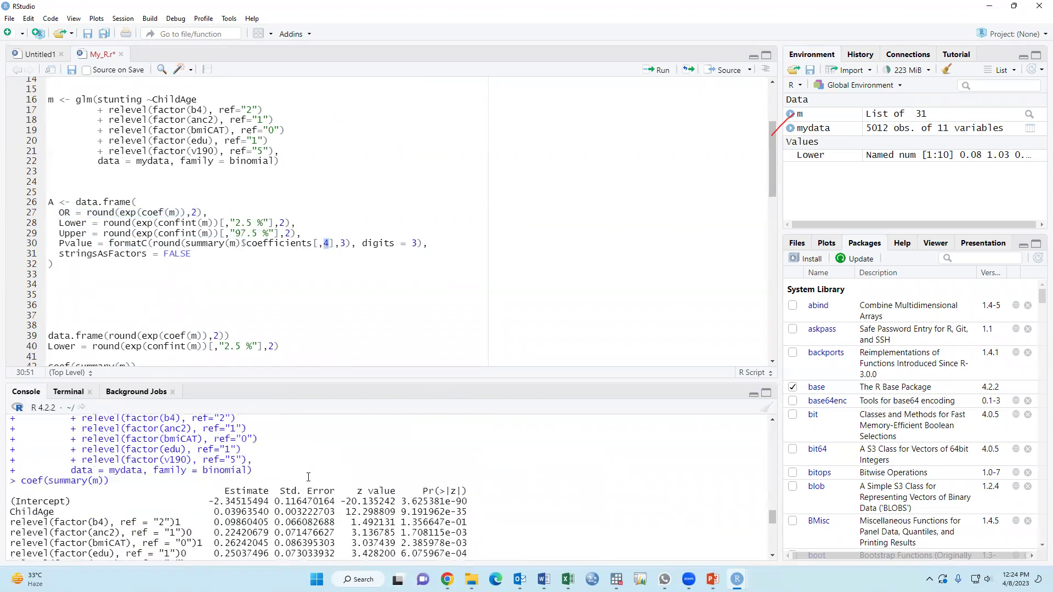
pyautogui.moveTo(232, 496); pyautogui.dragTo(456, 491)
pyautogui.click(331, 253)
pyautogui.click(341, 243)
# Run the whole data frame block on lines 26 to 32 and print A in the console.
pyautogui.moveTo(53, 265); pyautogui.dragTo(33, 202)
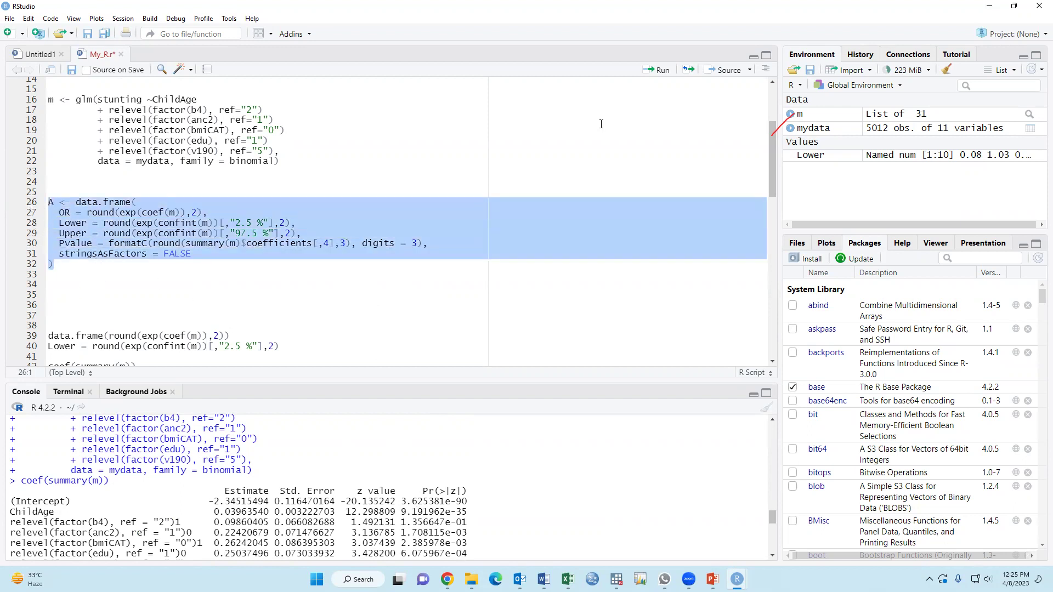
pyautogui.click(658, 73)
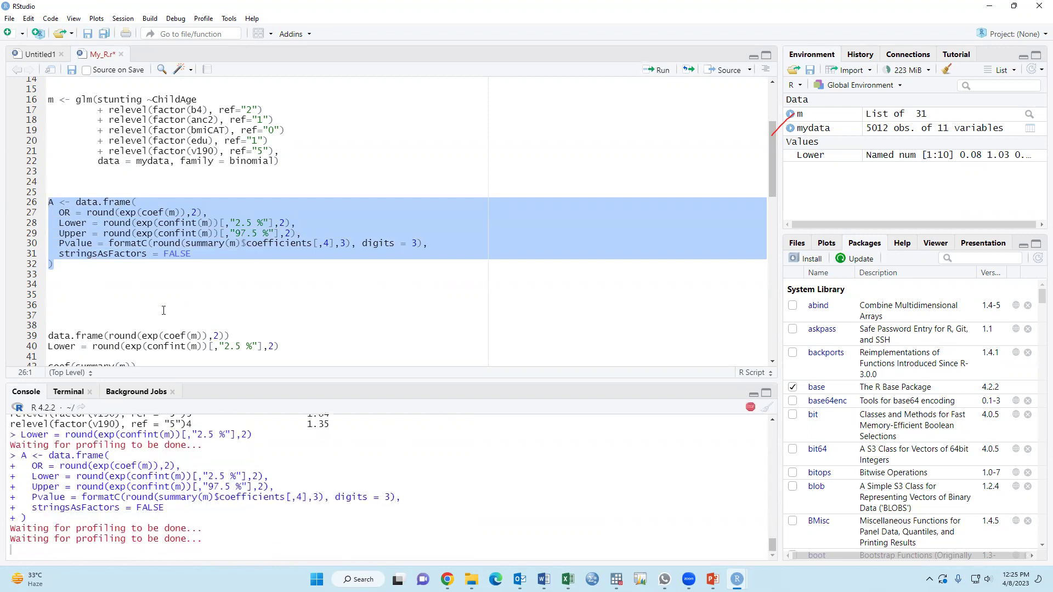
pyautogui.click(109, 303)
pyautogui.click(56, 203)
pyautogui.press('Home')
pyautogui.click(658, 70)
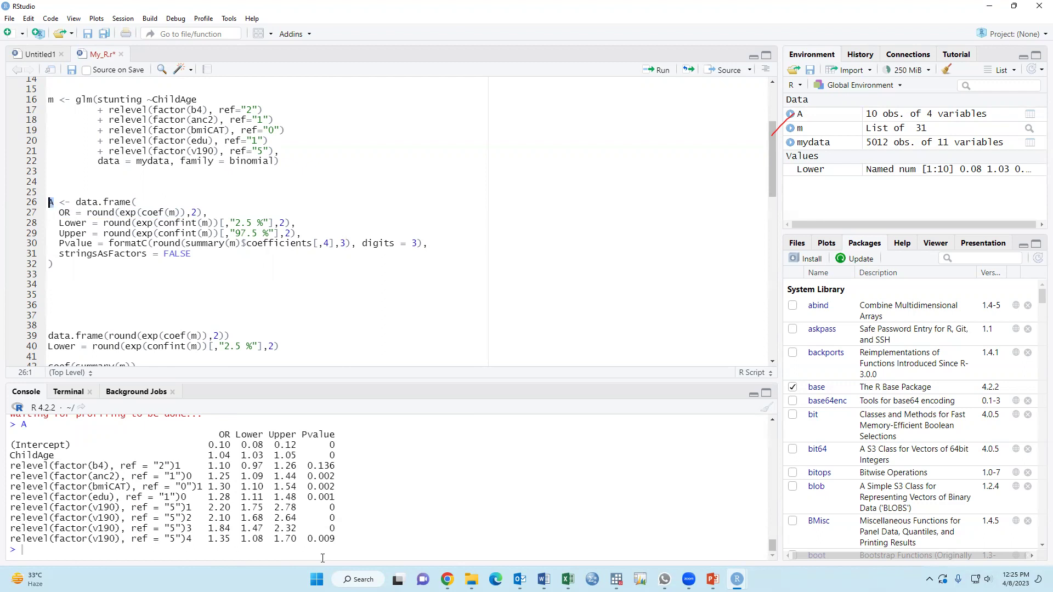
# Add A<-A[-1,] on line 34 to remove the intercept row from the results table, and run it.
pyautogui.moveTo(12, 445); pyautogui.dragTo(332, 446)
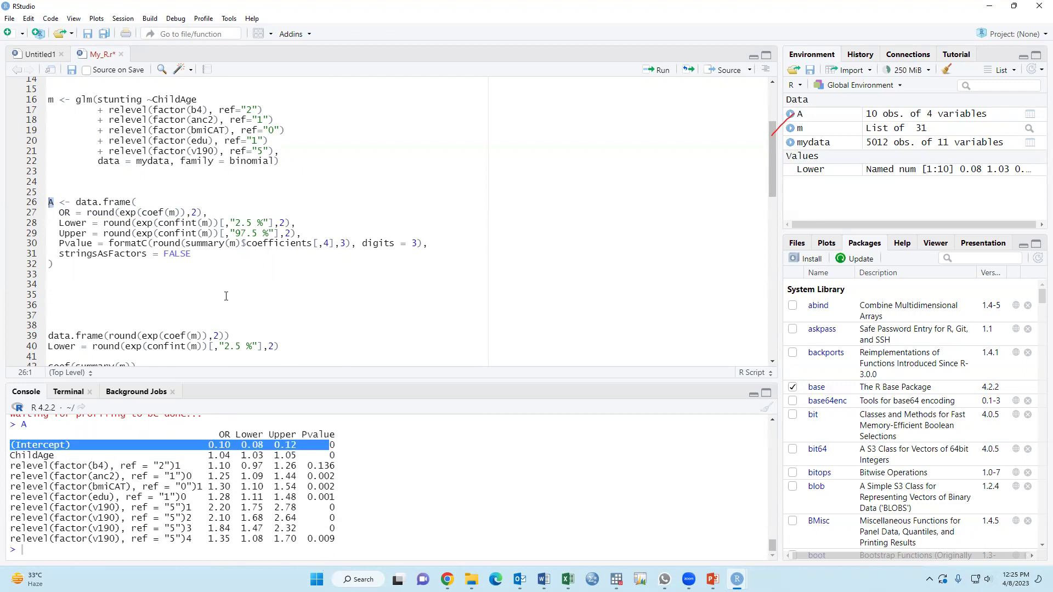
pyautogui.hotkey('alt', 'Tab')
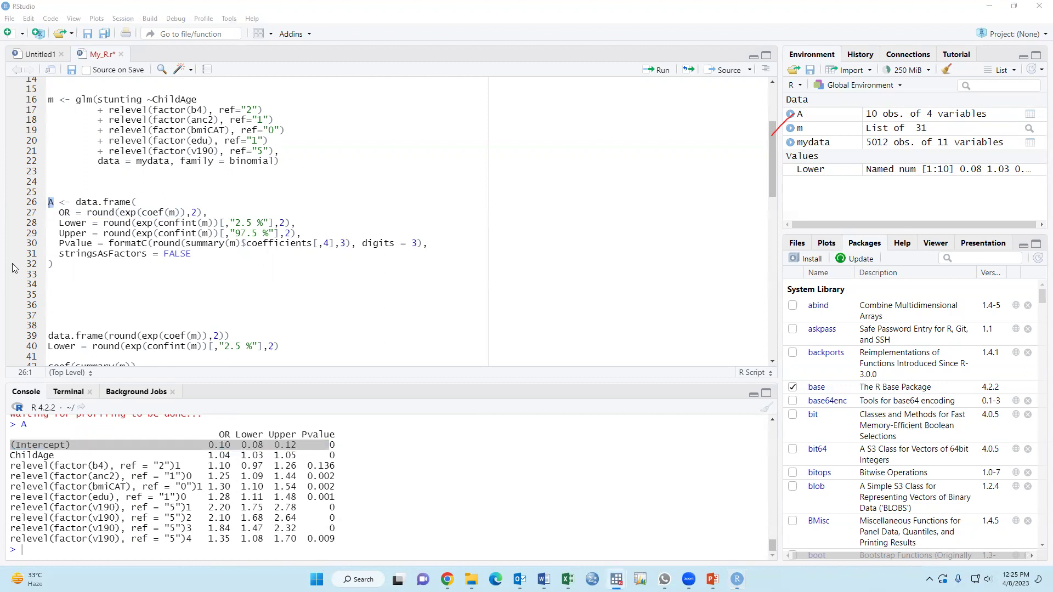
pyautogui.click(47, 276)
pyautogui.press('Return')
pyautogui.write('A<-A[-1,]')
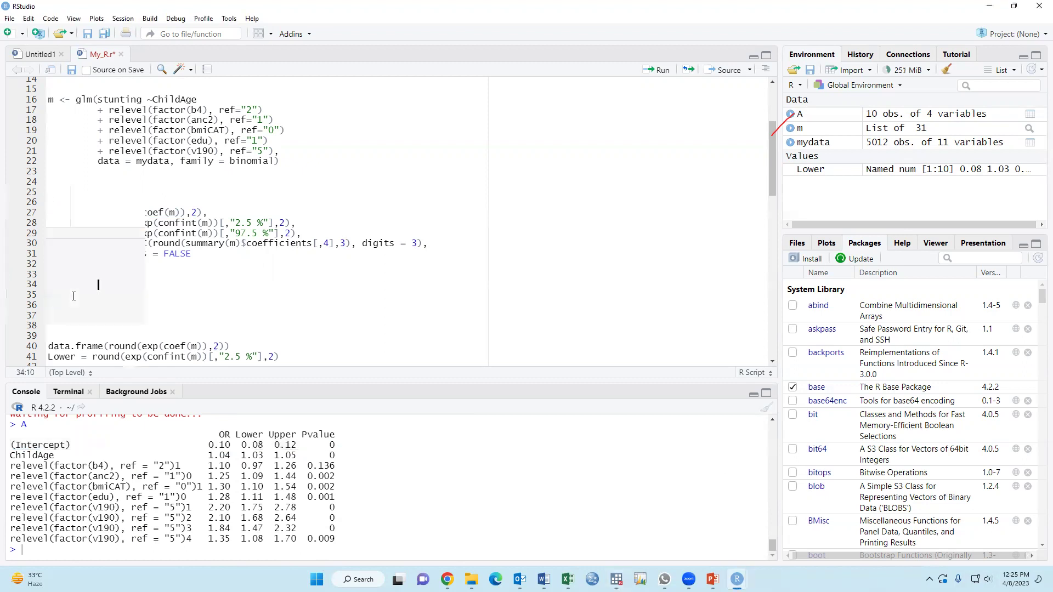
pyautogui.click(124, 308)
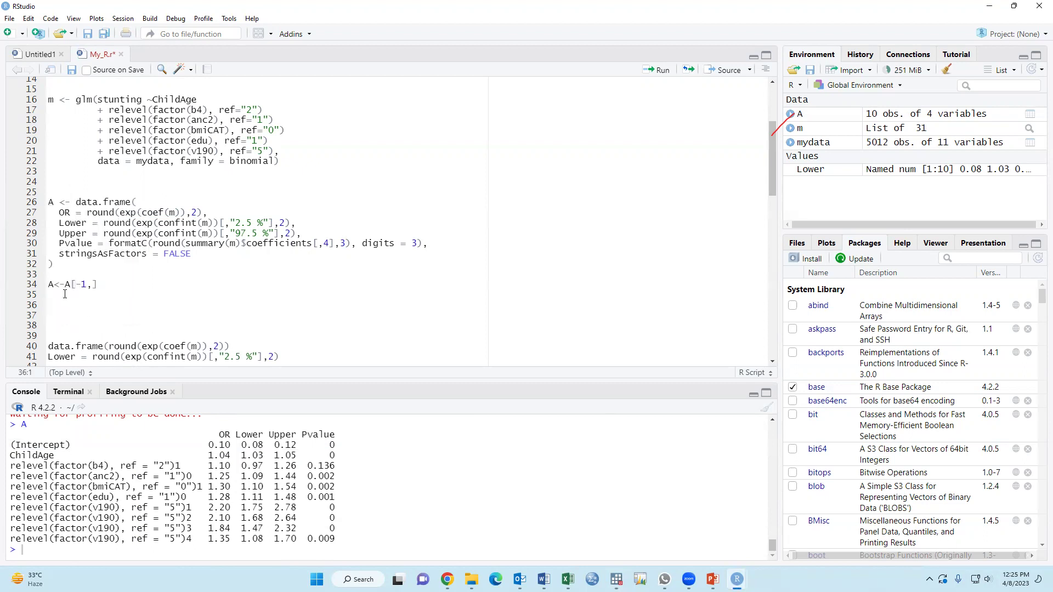
pyautogui.moveTo(65, 284)
pyautogui.mouseDown()
pyautogui.moveTo(98, 285)
pyautogui.moveTo(48, 285)
pyautogui.mouseUp()
pyautogui.click(87, 295)
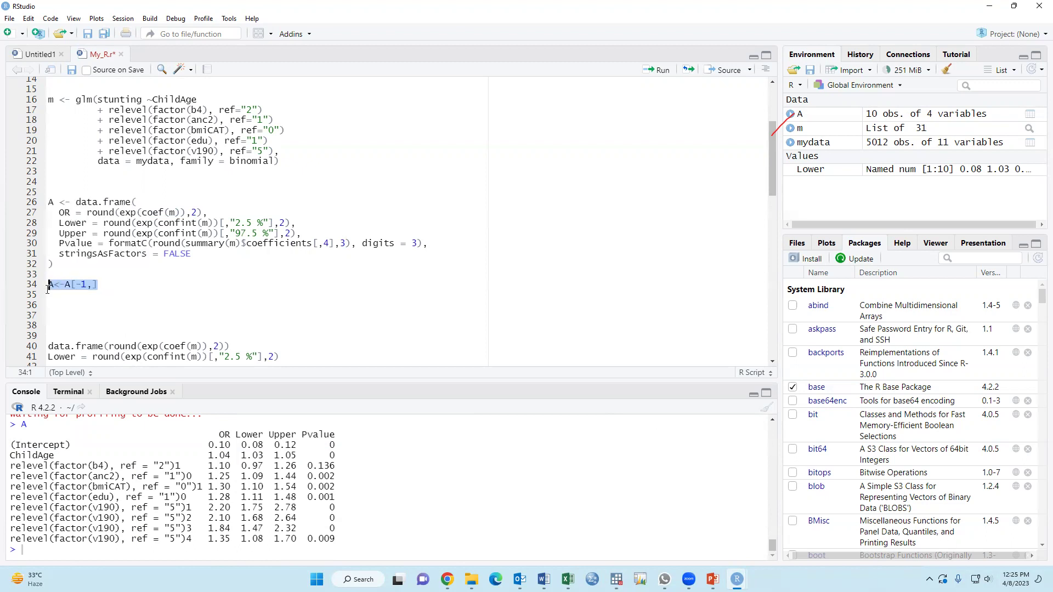
pyautogui.click(660, 71)
# Print A again and review the odds ratios, confidence limits and p-values of the predictors.
pyautogui.click(53, 305)
pyautogui.click(49, 285)
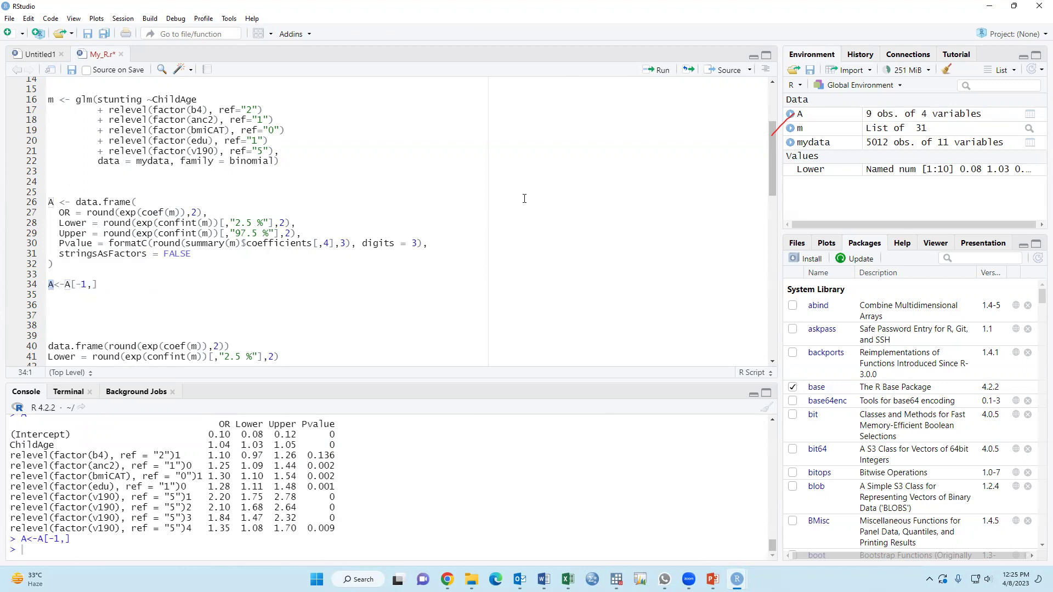
pyautogui.click(661, 75)
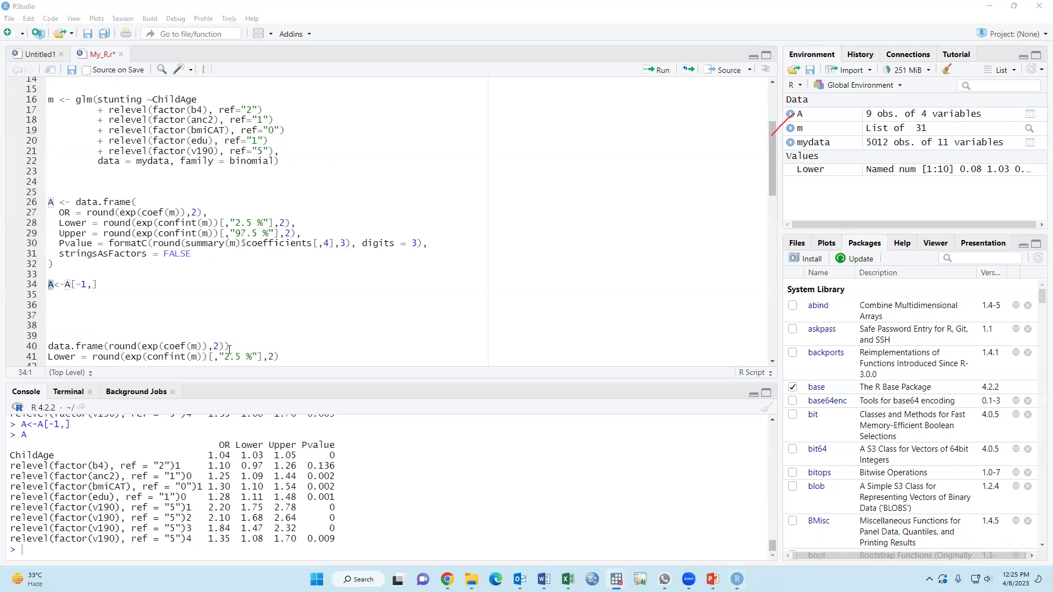
pyautogui.click(160, 321)
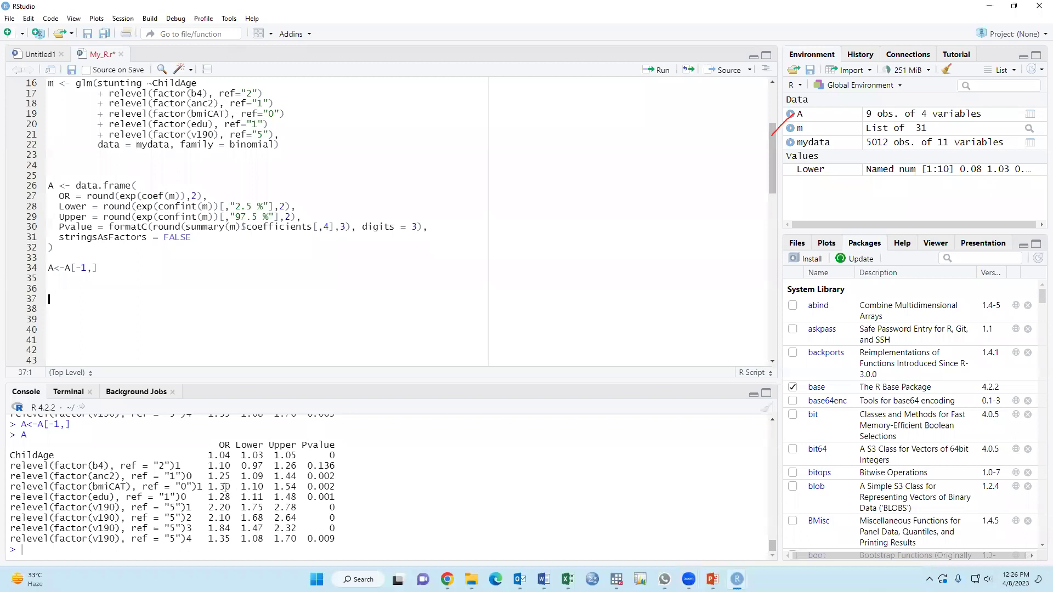
pyautogui.moveTo(10, 455); pyautogui.dragTo(331, 538)
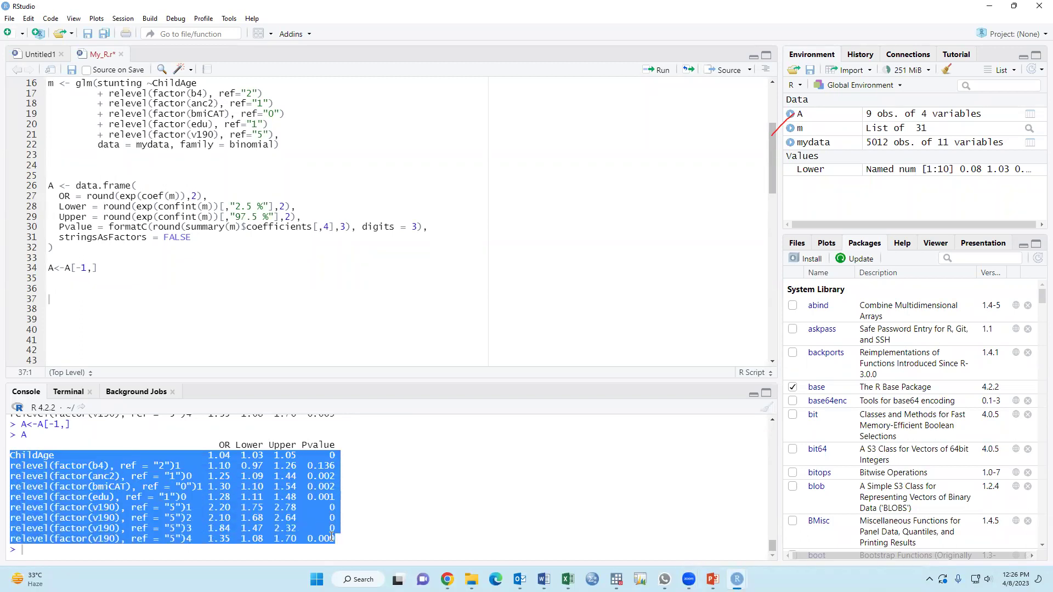
# Add write.csv(A, "Result1.csv") on line 37 to export the results table.
pyautogui.click(49, 289)
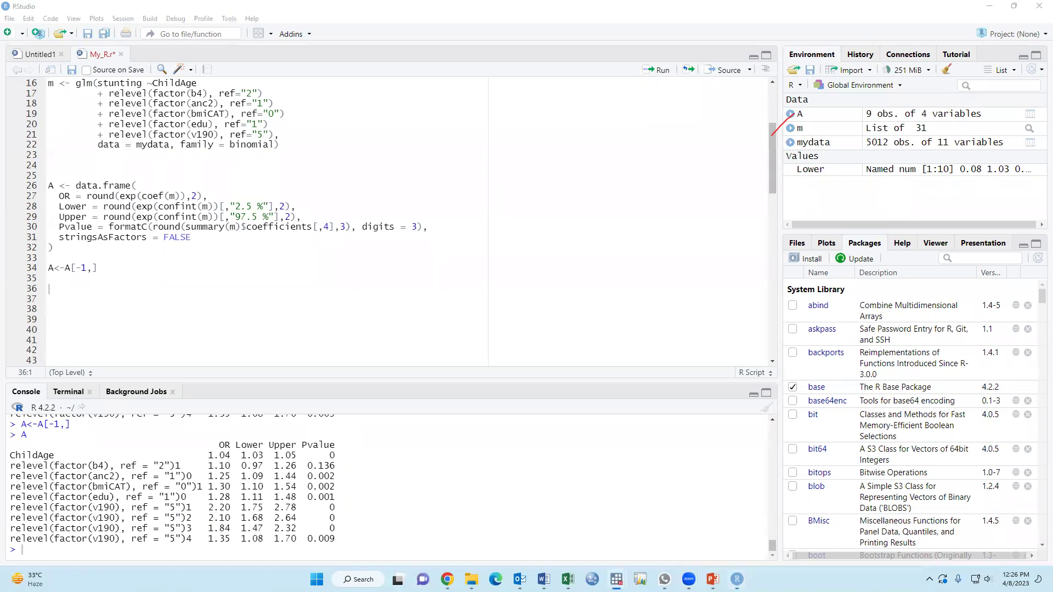
pyautogui.click(71, 300)
pyautogui.write('write.csv(A, "Result.csv")')
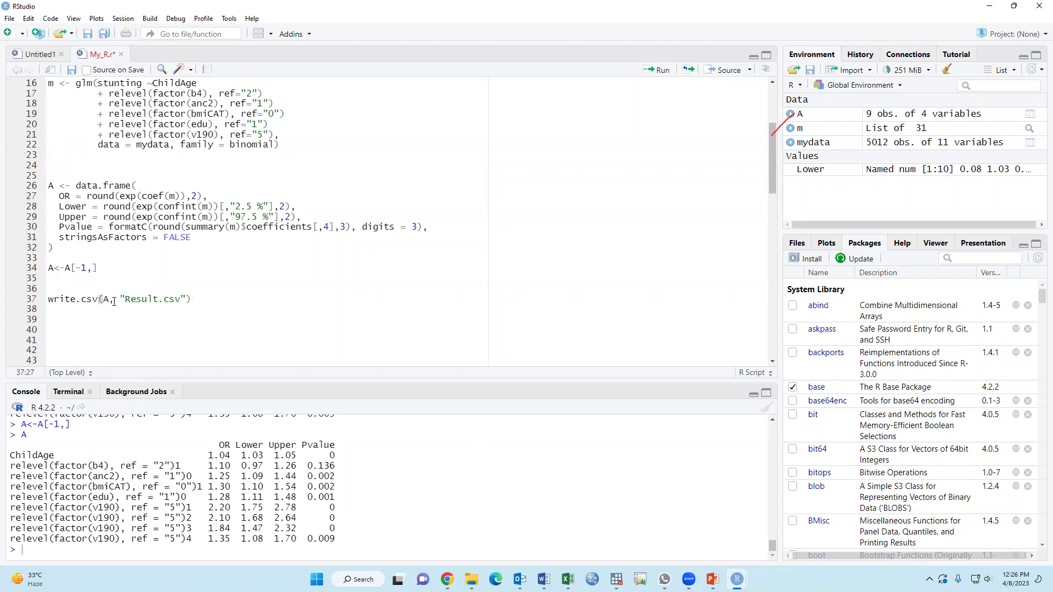
pyautogui.click(106, 310)
pyautogui.click(49, 269)
pyautogui.click(159, 300)
pyautogui.write('1')
# Run the complete write.csv line to export the results table and save the script.
pyautogui.click(78, 299)
pyautogui.click(660, 69)
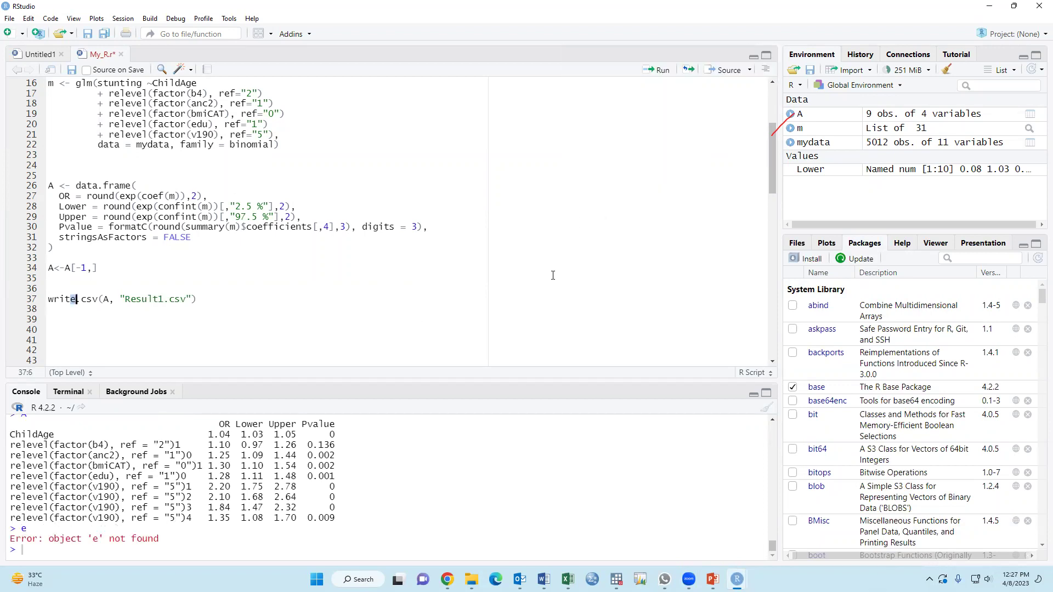
pyautogui.press('Right')
pyautogui.press('Right')
pyautogui.press('Right')
pyautogui.press('Right')
pyautogui.click(206, 305)
pyautogui.hotkey('shift', 'Up')
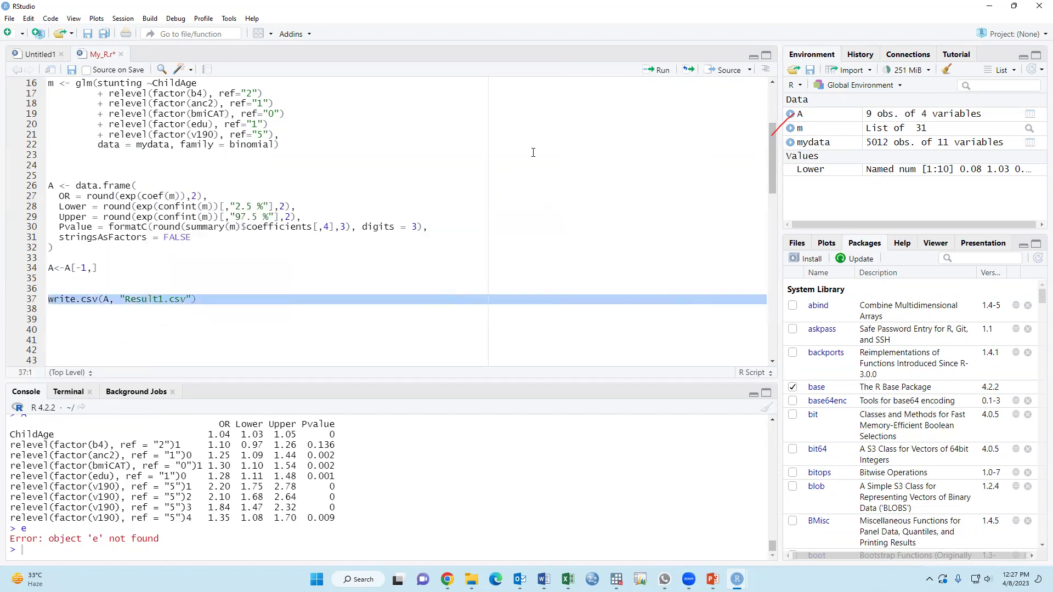
pyautogui.click(650, 77)
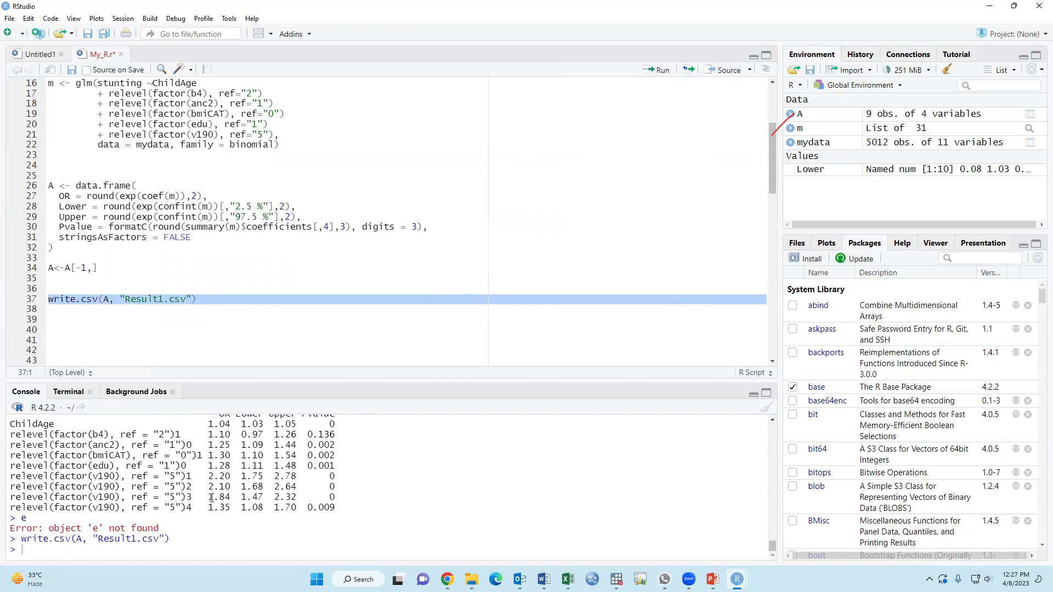
pyautogui.click(87, 33)
# Switch to File Explorer and open Result1.csv from the Documents folder in Excel.
pyautogui.moveTo(472, 579)
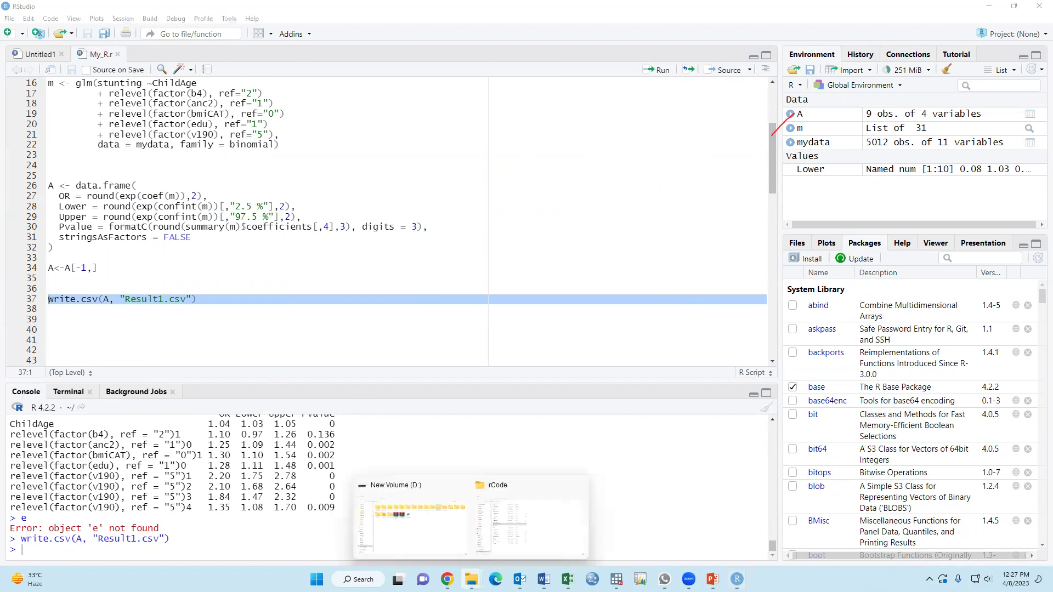
pyautogui.click(401, 513)
pyautogui.scroll(5, 74, 186)
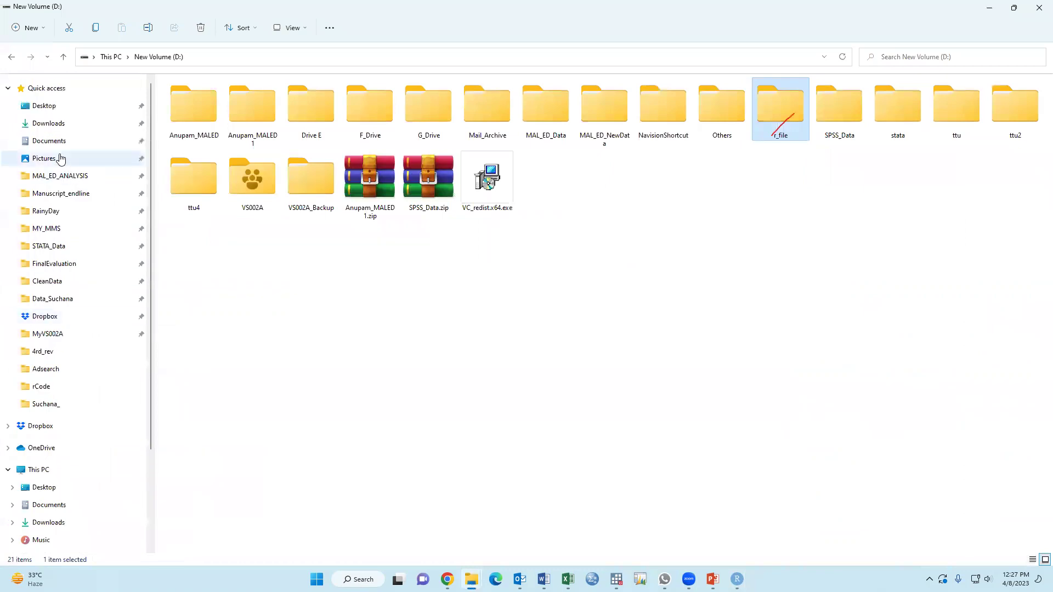
pyautogui.click(52, 141)
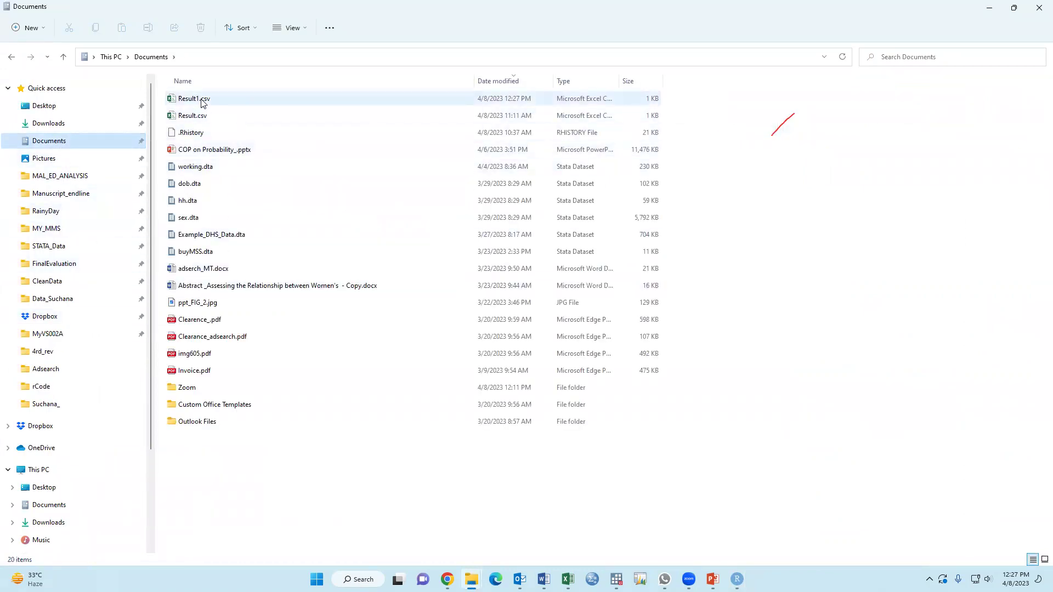
pyautogui.doubleClick(198, 100)
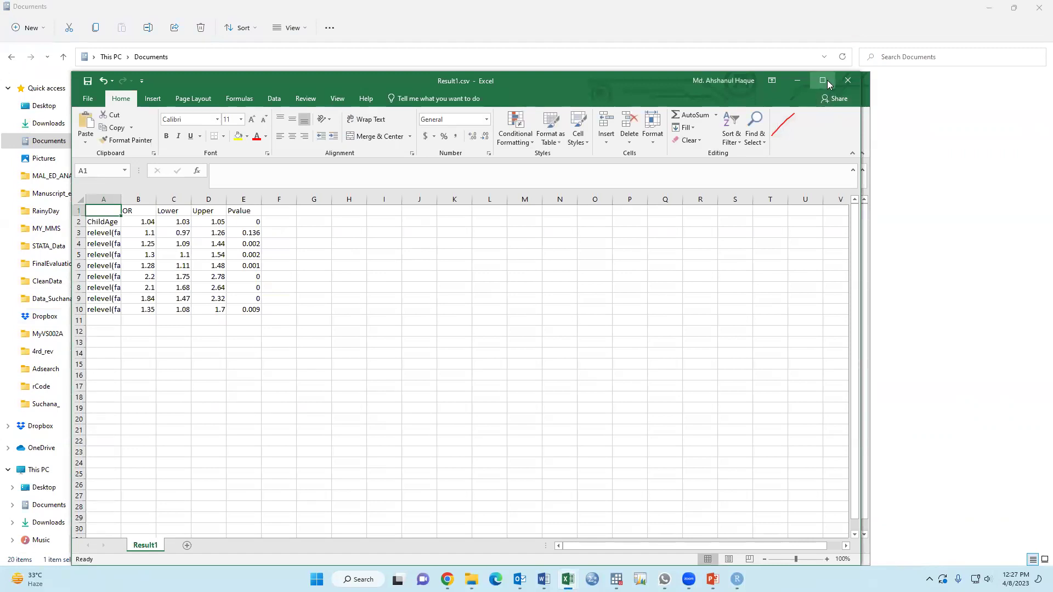
# Maximize the workbook, insert a blank column before the predictor names, and fit the names column to its contents.
pyautogui.click(827, 81)
pyautogui.click(32, 126)
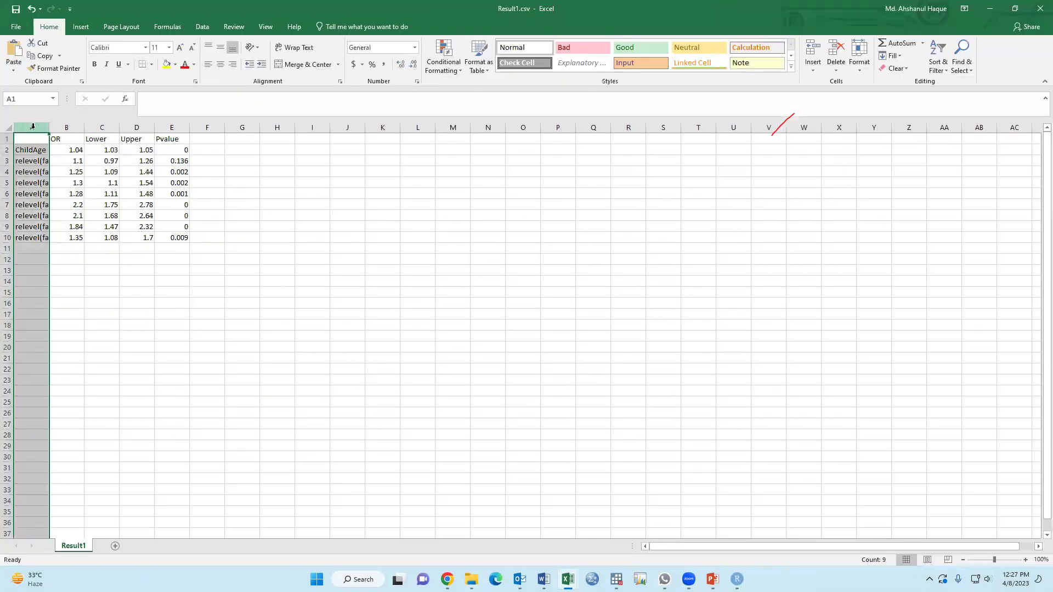
pyautogui.hotkey('ctrl', 'shift', '+')
pyautogui.moveTo(85, 128); pyautogui.dragTo(85, 129)
pyautogui.doubleClick(85, 129)
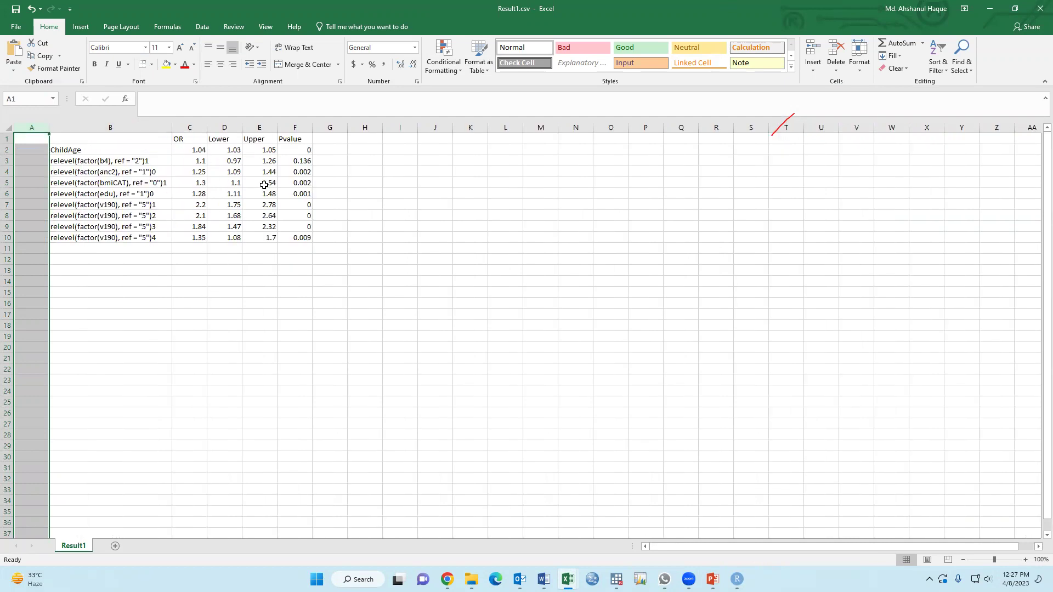
# Move the Pvalue column from F to H, leaving two blank columns after Upper.
pyautogui.click(290, 123)
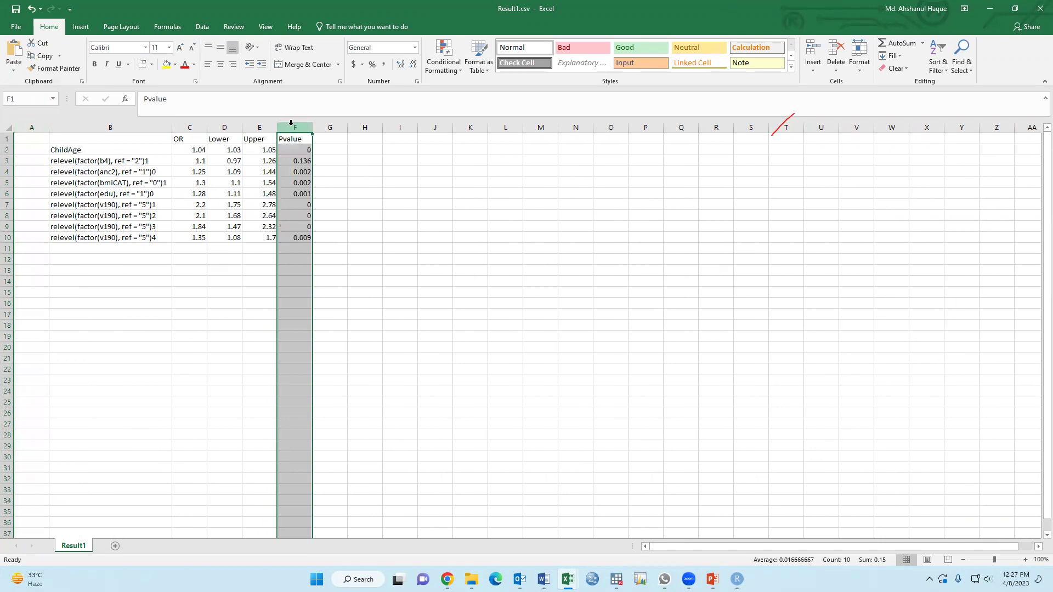
pyautogui.moveTo(312, 164); pyautogui.dragTo(365, 165)
pyautogui.click(297, 149)
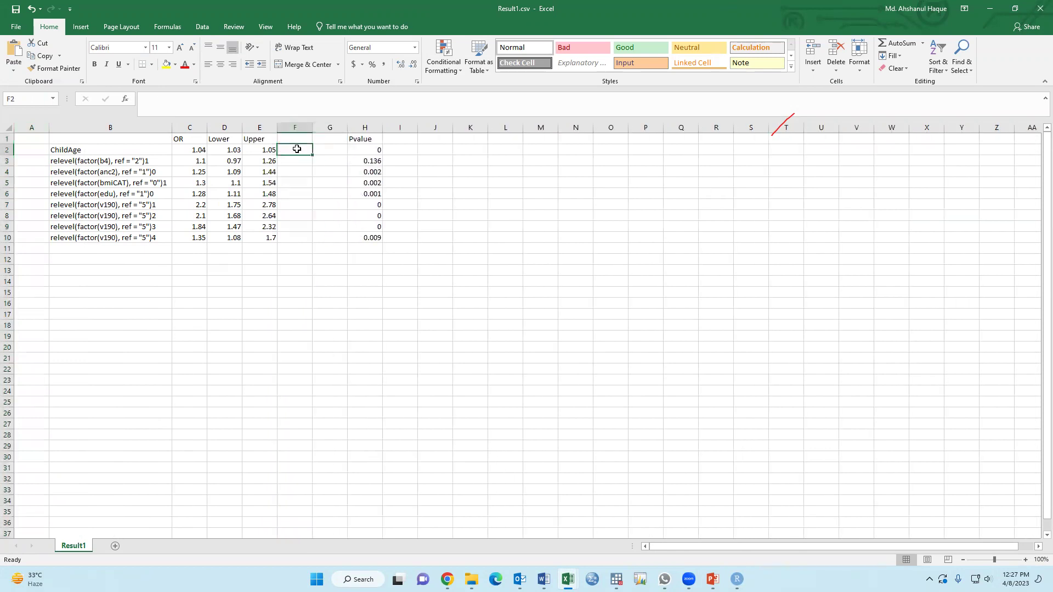
pyautogui.write('=')
pyautogui.click(196, 152)
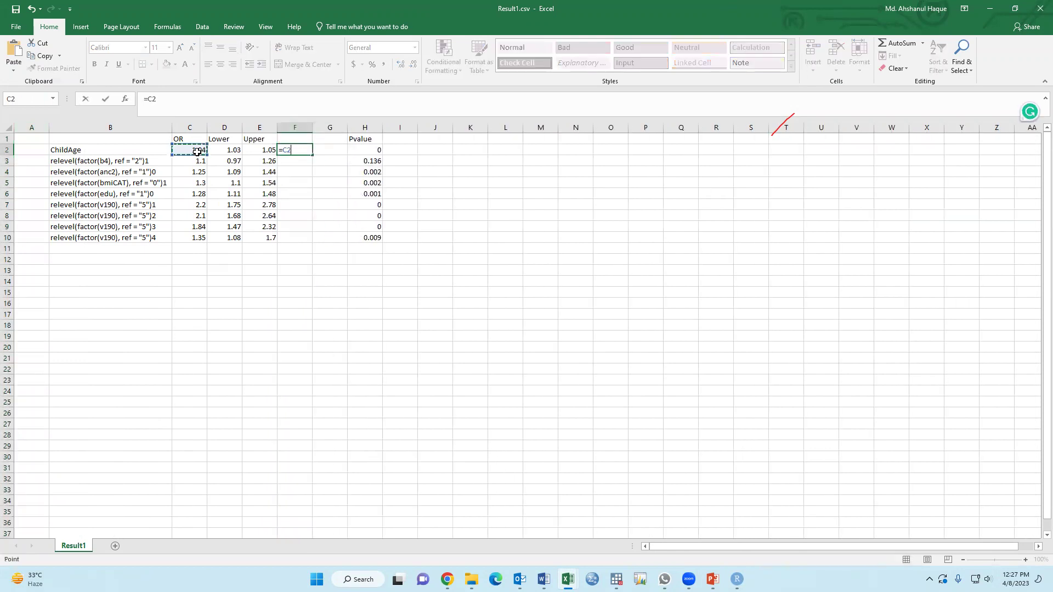
pyautogui.write('&c')
pyautogui.press('BackSpace')
pyautogui.press('BackSpace')
pyautogui.press('BackSpace')
pyautogui.press('BackSpace')
pyautogui.press('BackSpace')
pyautogui.click(295, 303)
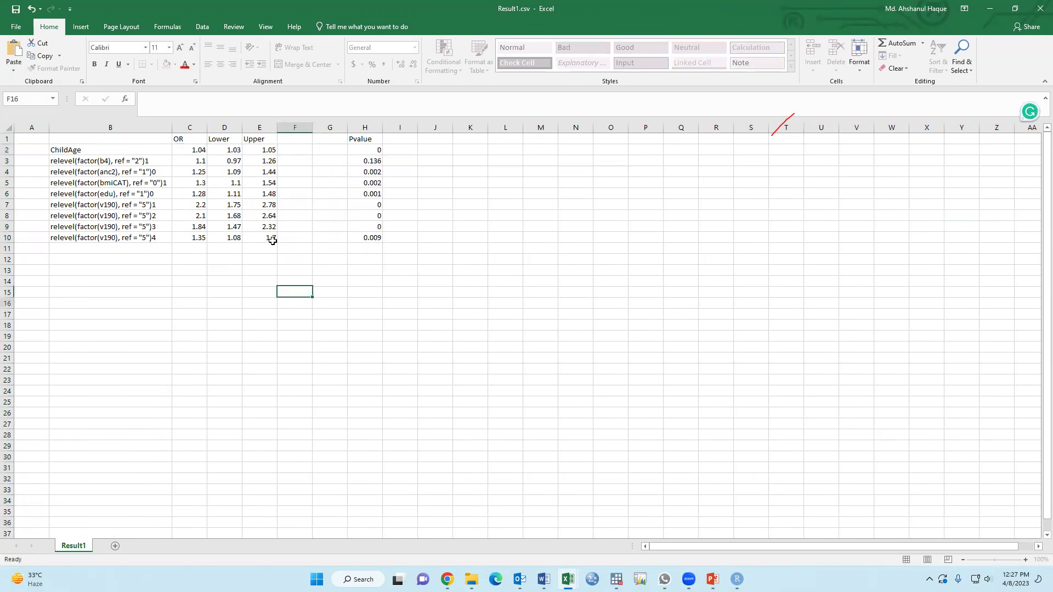
# Insert a blank column before Lower and fill D2:D10 with a space followed by an opening parenthesis.
pyautogui.click(225, 128)
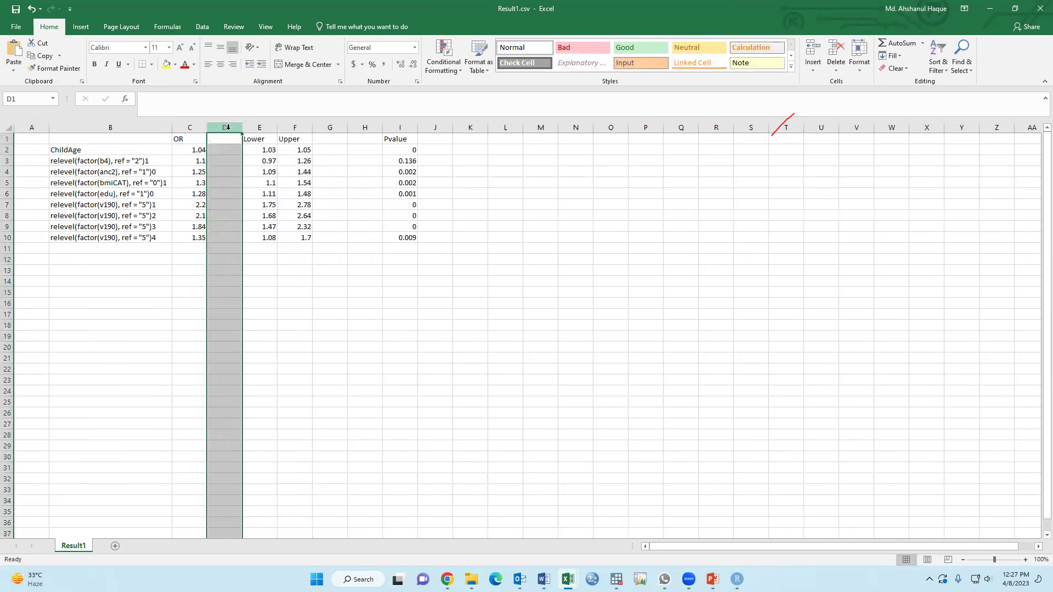
pyautogui.hotkey('ctrl', 'shift', '=')
pyautogui.click(234, 151)
pyautogui.doubleClick(233, 150)
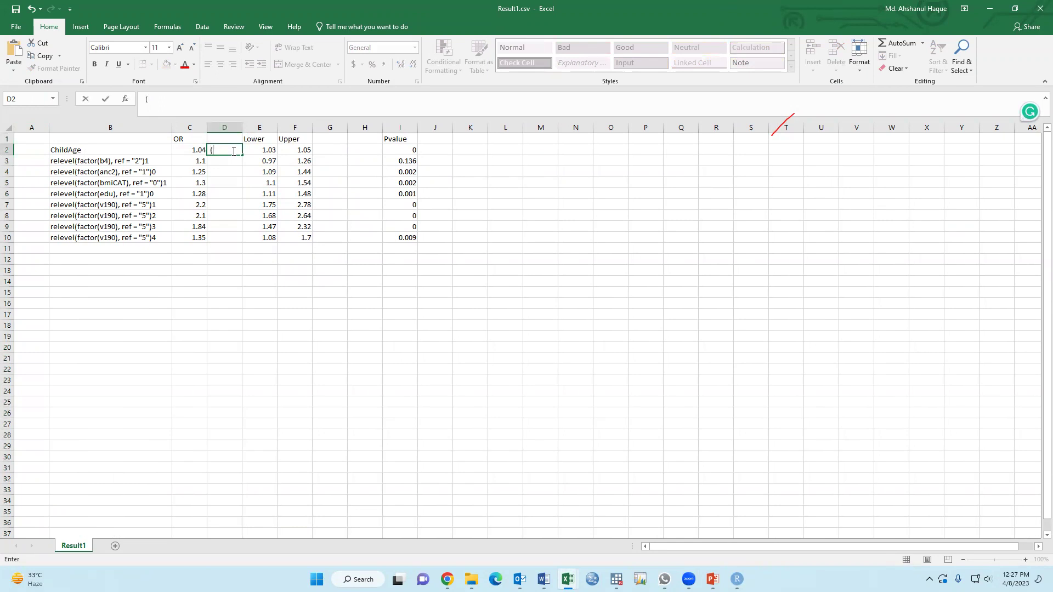
pyautogui.write('(')
pyautogui.press('Return')
pyautogui.click(236, 152)
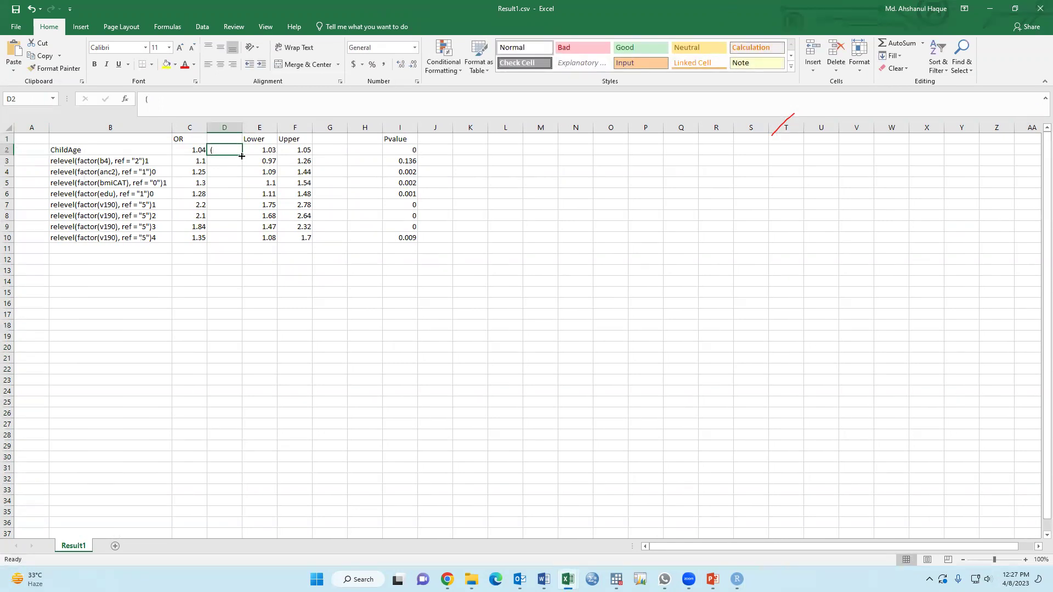
pyautogui.moveTo(241, 156); pyautogui.dragTo(242, 241)
# Insert a blank column before Upper and fill F2:F10 with a comma followed by a space.
pyautogui.click(289, 125)
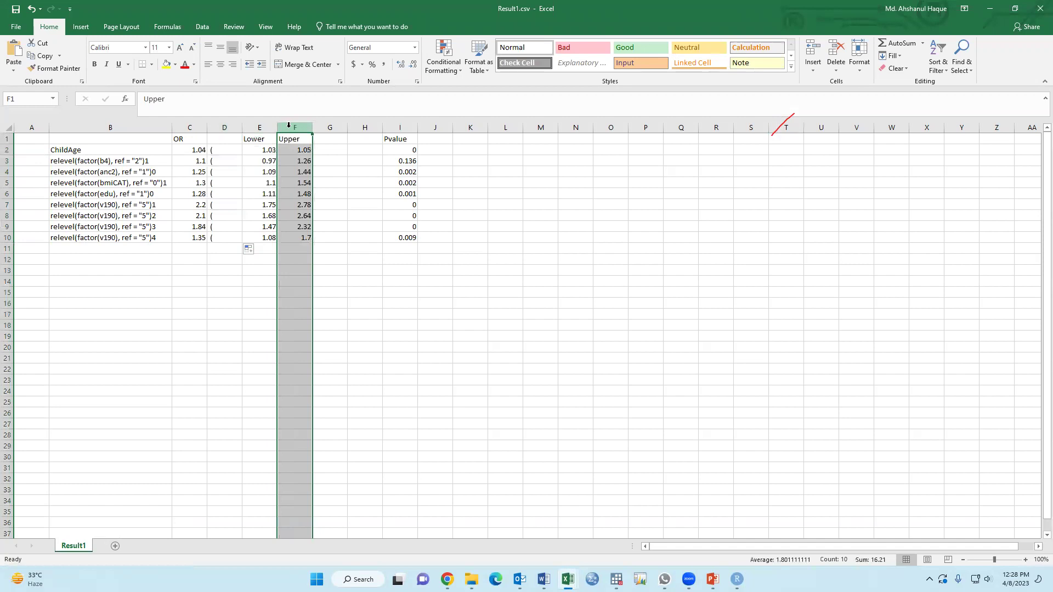
pyautogui.rightClick(289, 125)
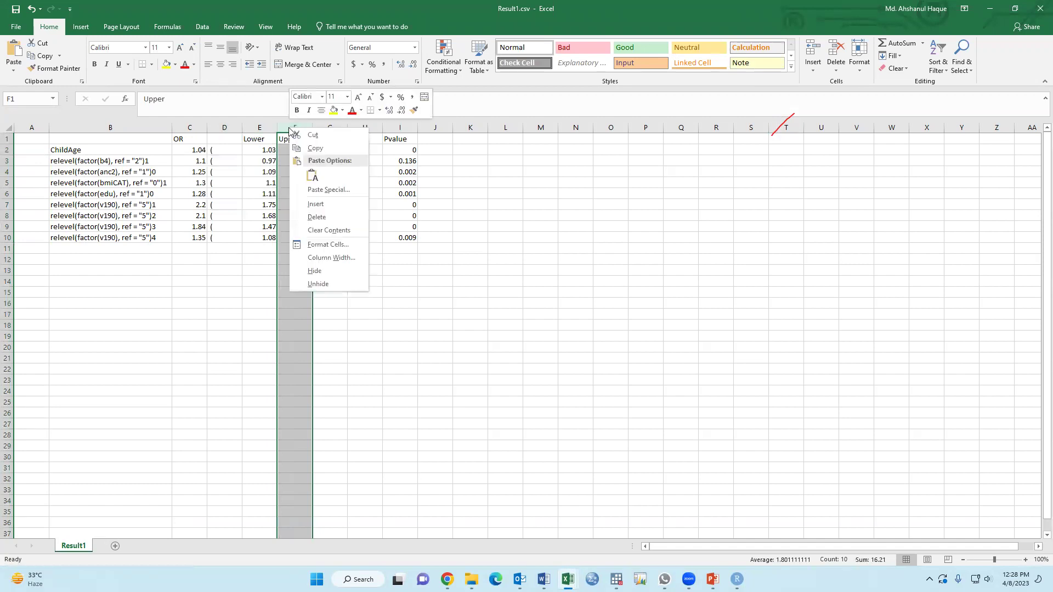
pyautogui.click(323, 204)
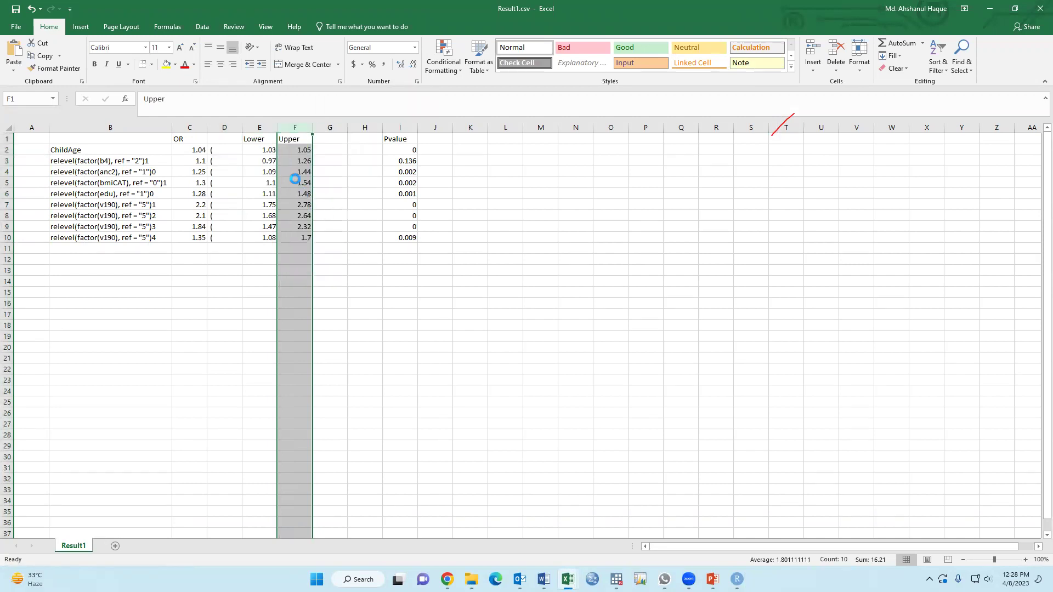
pyautogui.doubleClick(293, 151)
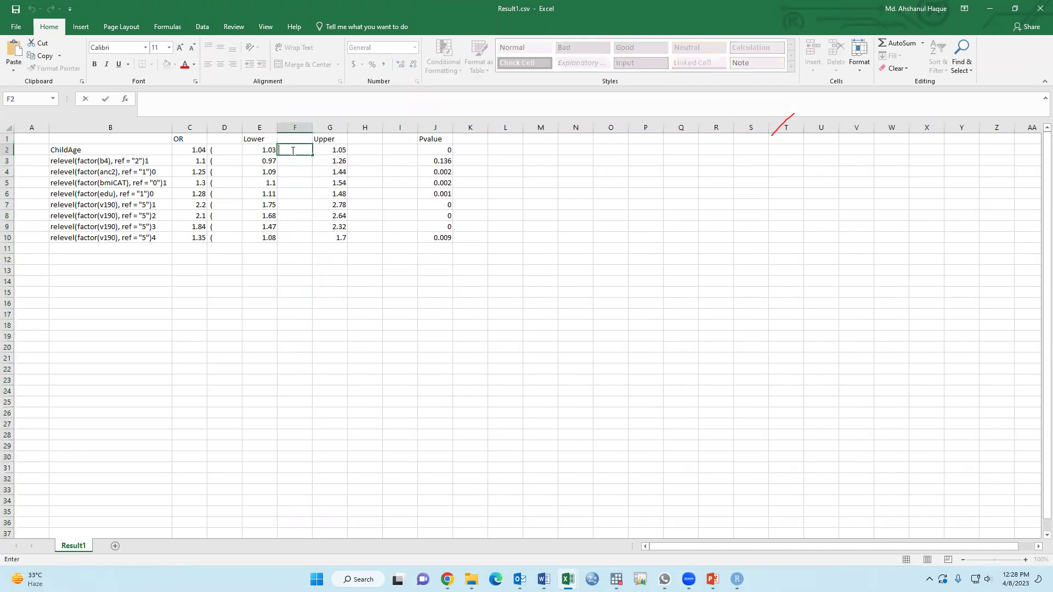
pyautogui.write(',')
pyautogui.press('Return')
pyautogui.press('Up')
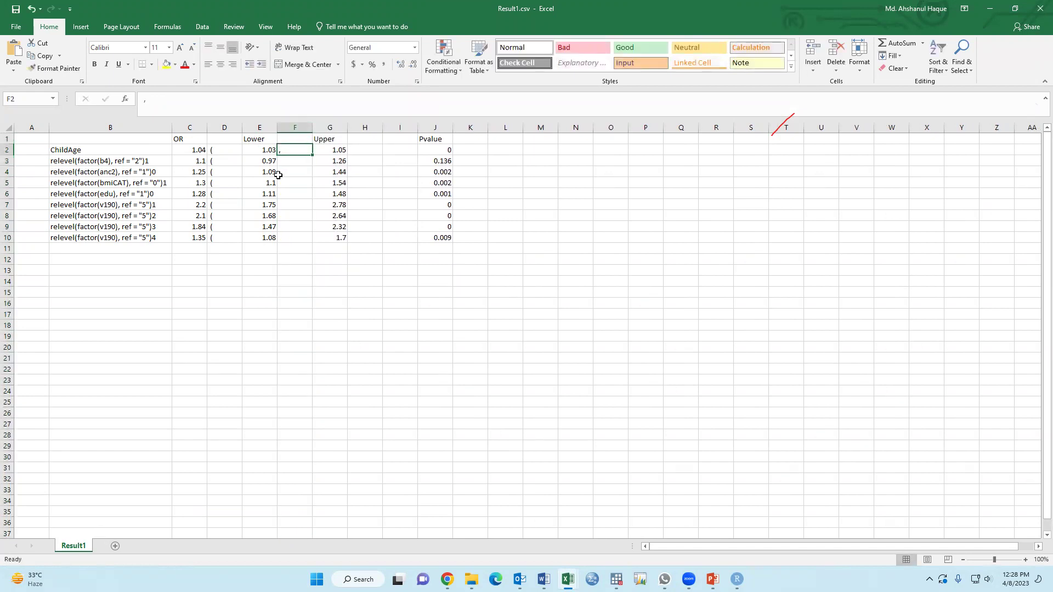
pyautogui.moveTo(308, 238); pyautogui.dragTo(310, 242)
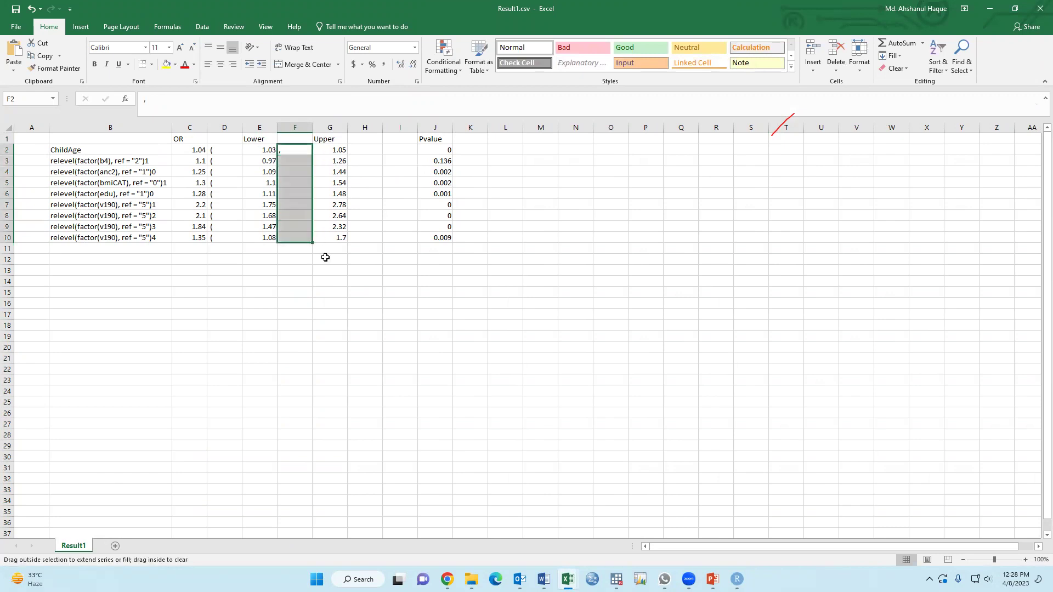
# Fill H2:H10, the column after Upper, with a closing parenthesis.
pyautogui.click(354, 152)
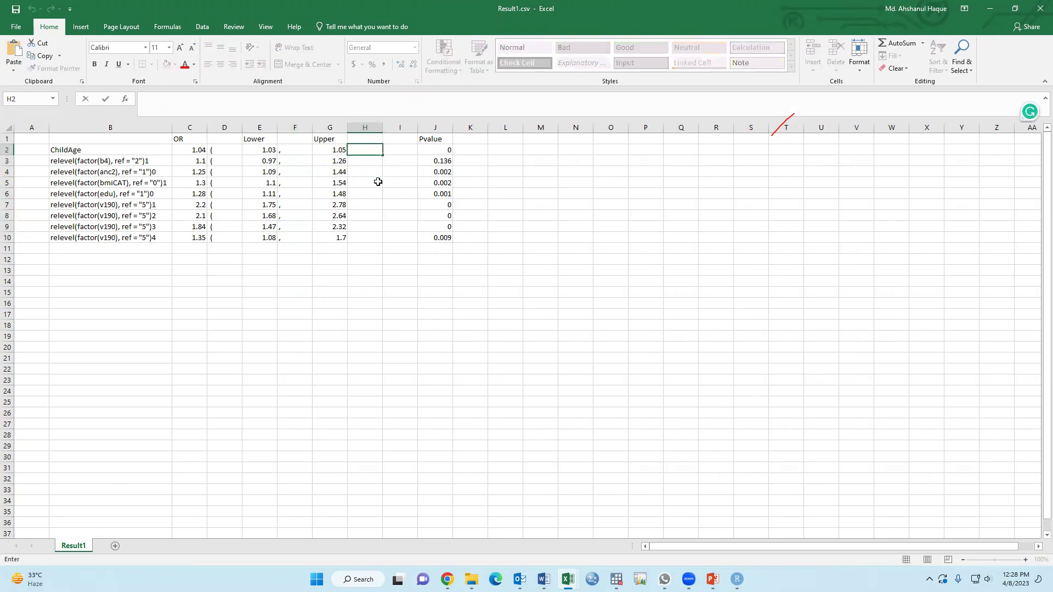
pyautogui.hotkey('ctrl', 'Return')
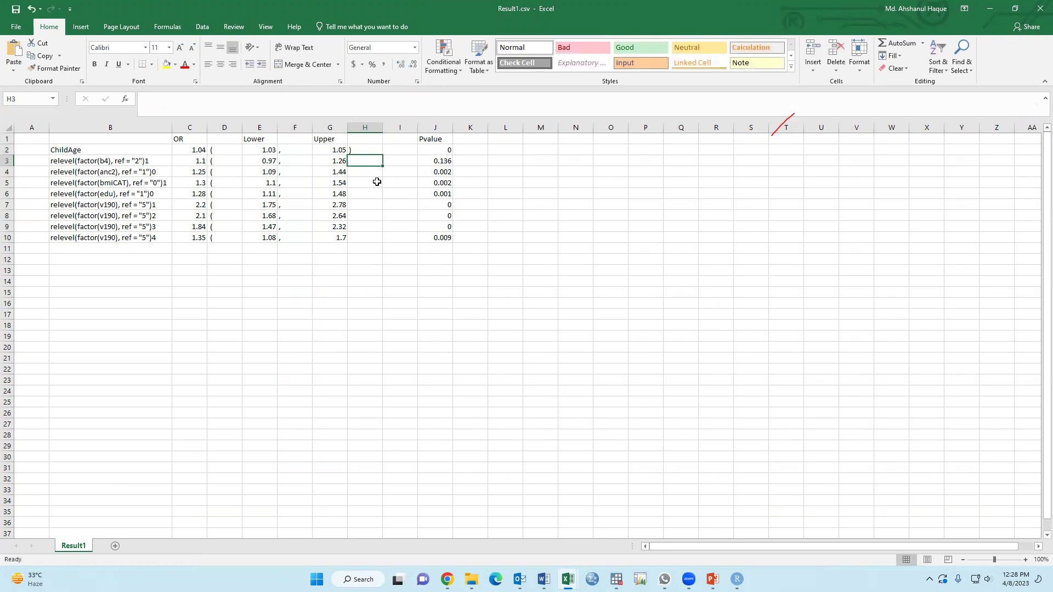
pyautogui.moveTo(383, 156); pyautogui.dragTo(387, 244)
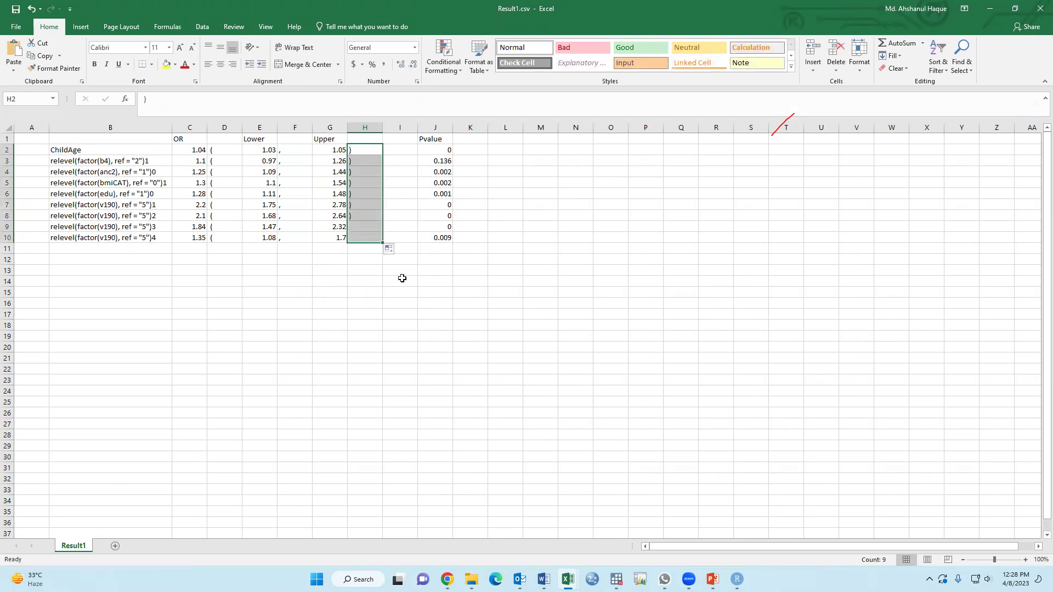
# Enter the formula =C2&D2&E2&F2&G2&H2 in I2 to combine the odds ratio with its confidence limits.
pyautogui.click(388, 151)
pyautogui.write('=')
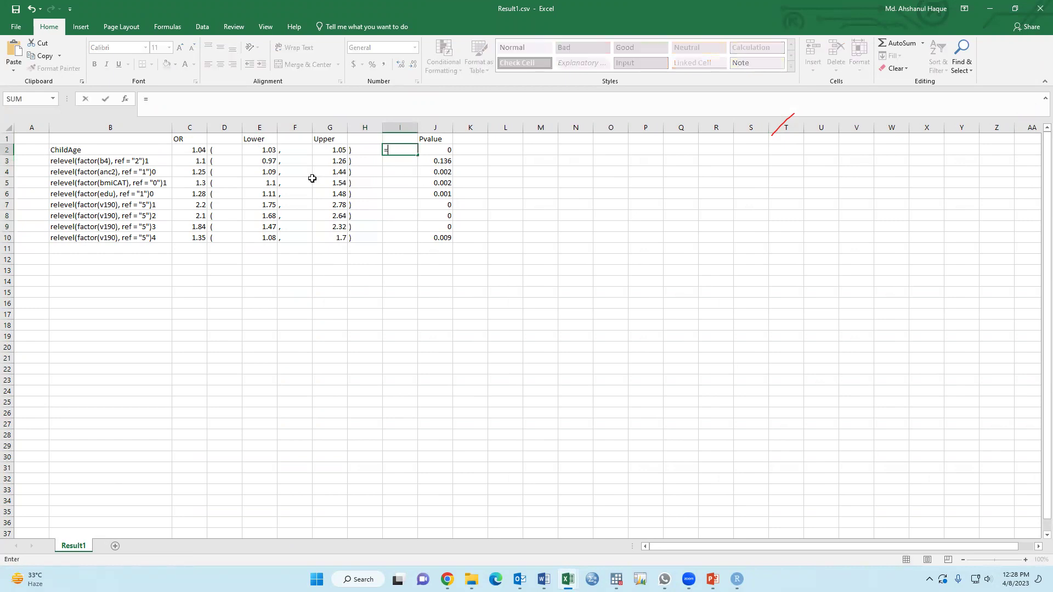
pyautogui.click(203, 150)
pyautogui.write('&')
pyautogui.click(228, 149)
pyautogui.write('&')
pyautogui.click(261, 148)
pyautogui.write('&')
pyautogui.click(295, 150)
pyautogui.write('&')
pyautogui.click(332, 151)
pyautogui.write('&')
pyautogui.click(356, 151)
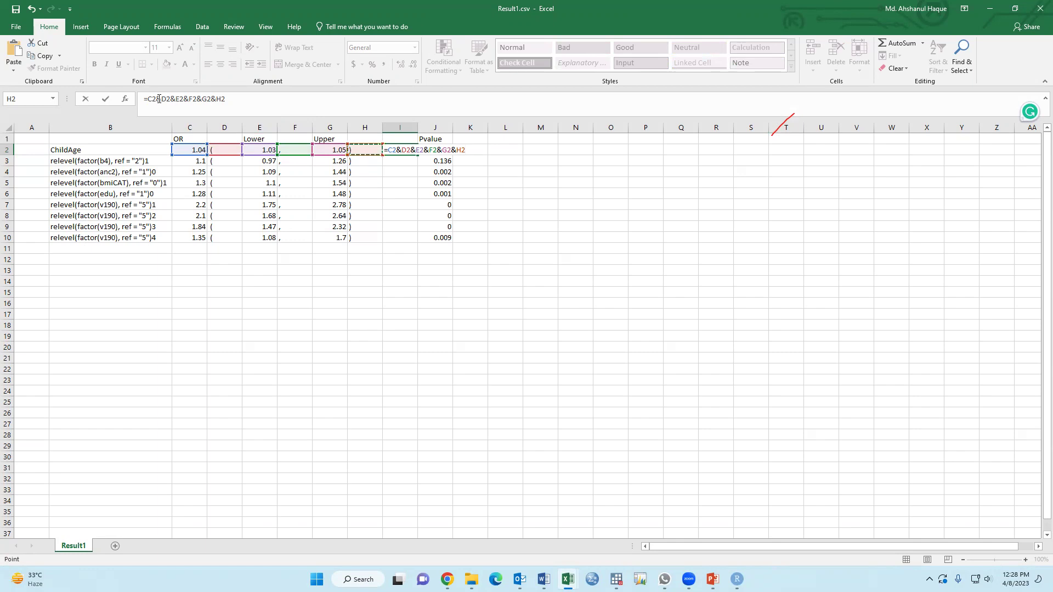
pyautogui.click(249, 102)
pyautogui.press('Return')
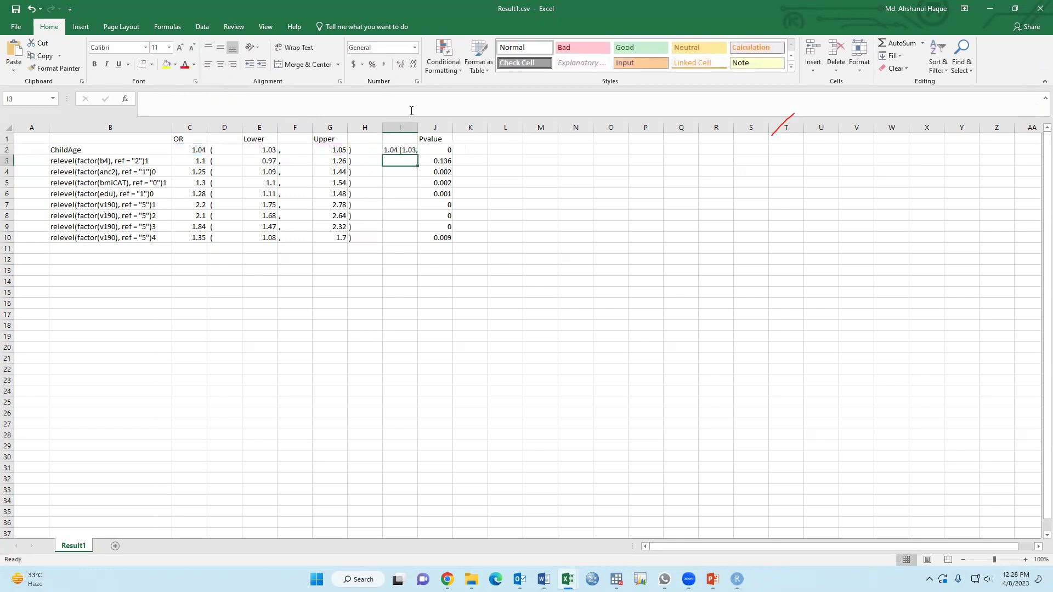
# Fit column I to its contents and fill the combining formula down to I10.
pyautogui.doubleClick(419, 128)
pyautogui.click(421, 151)
pyautogui.moveTo(438, 156); pyautogui.dragTo(435, 336)
pyautogui.moveTo(459, 231); pyautogui.dragTo(458, 232)
# Format the p-values in J2:J10 as Number with three decimal places.
pyautogui.moveTo(463, 148); pyautogui.dragTo(464, 239)
pyautogui.click(414, 48)
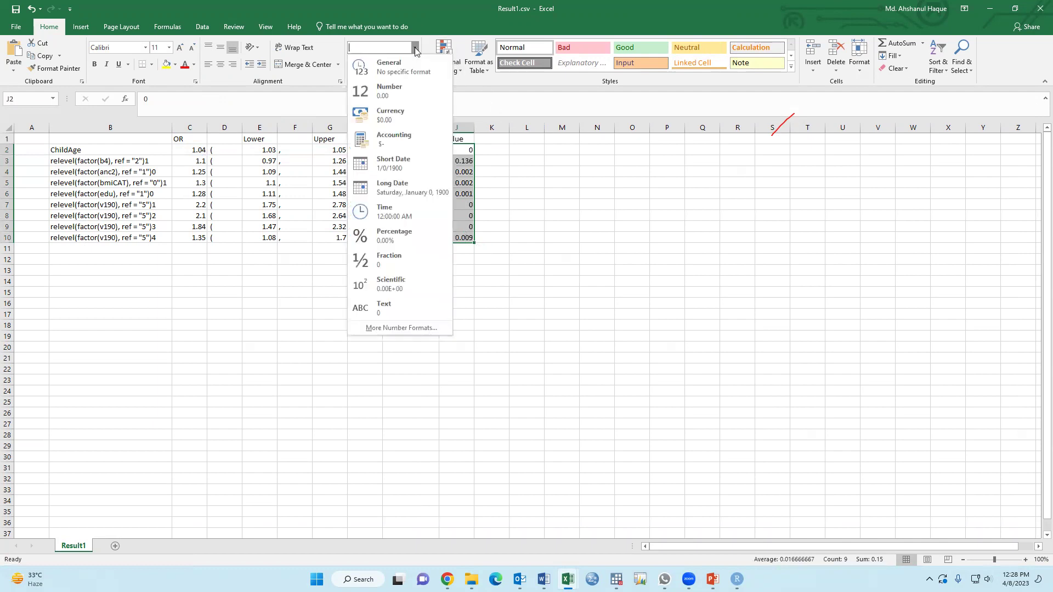
pyautogui.click(379, 87)
pyautogui.click(401, 65)
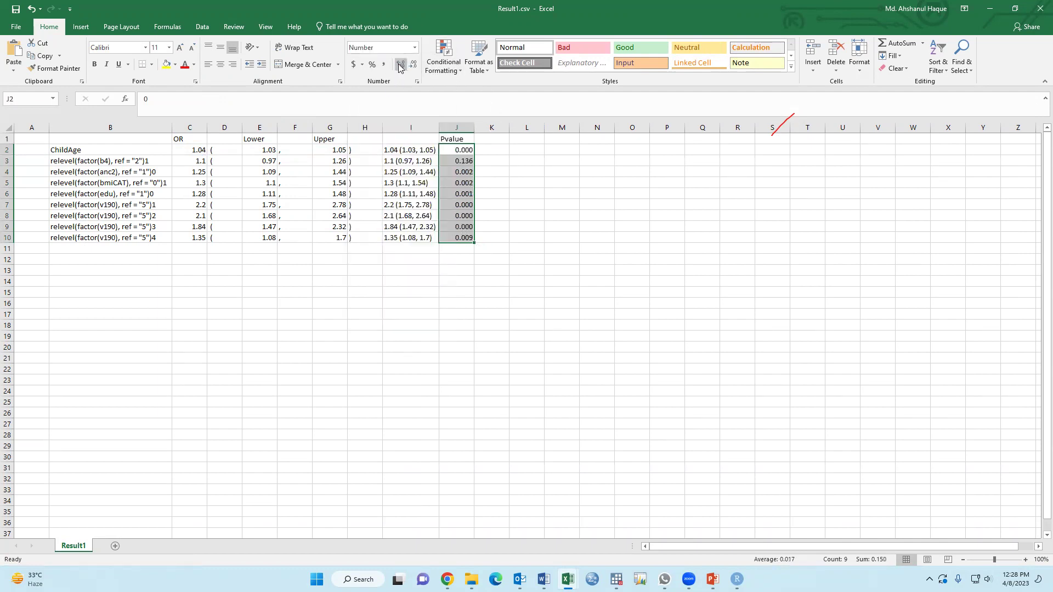
pyautogui.click(454, 363)
# Copy I2:J10 and paste it back in place as values only, replacing the formulas.
pyautogui.moveTo(404, 151); pyautogui.dragTo(452, 235)
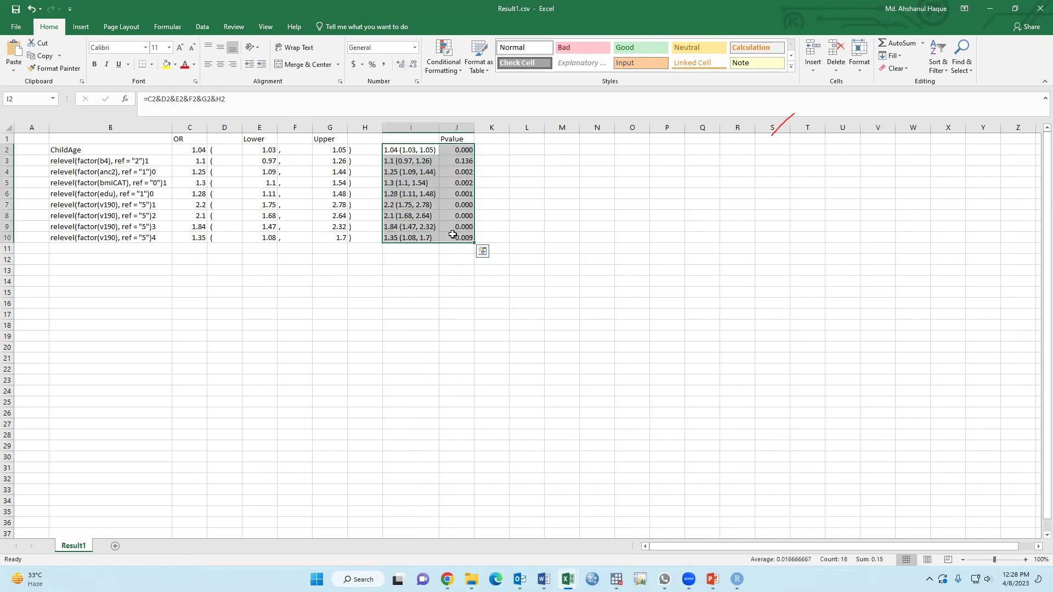
pyautogui.hotkey('ctrl', 'c')
pyautogui.rightClick(405, 152)
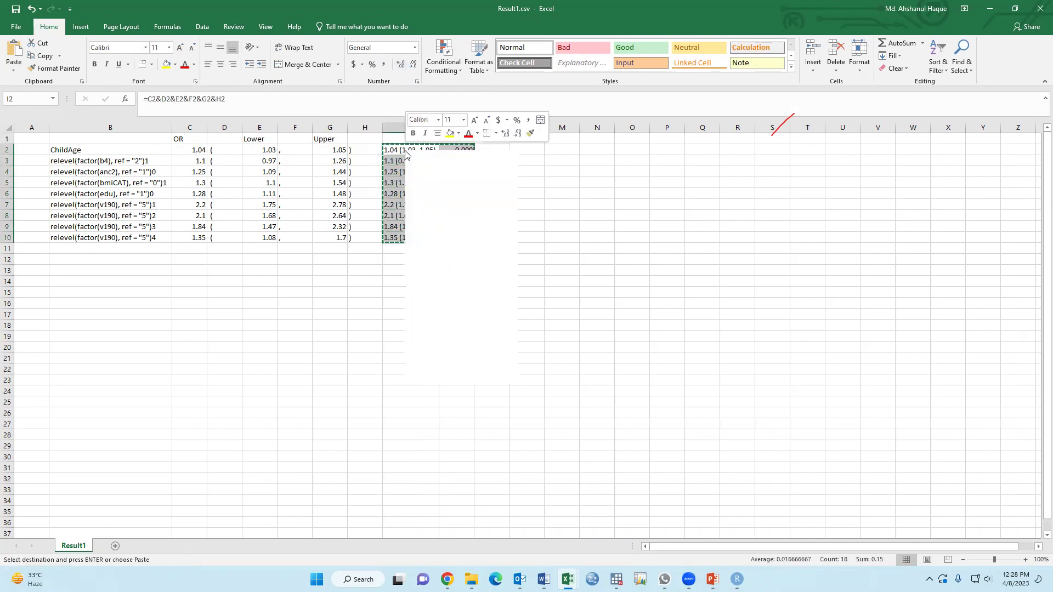
pyautogui.click(446, 201)
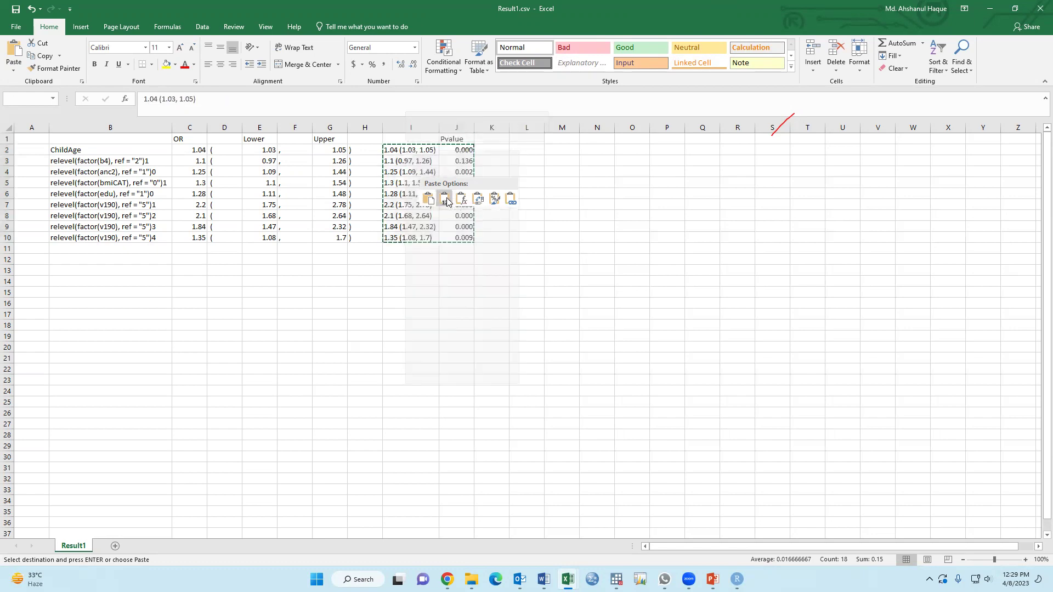
pyautogui.click(447, 204)
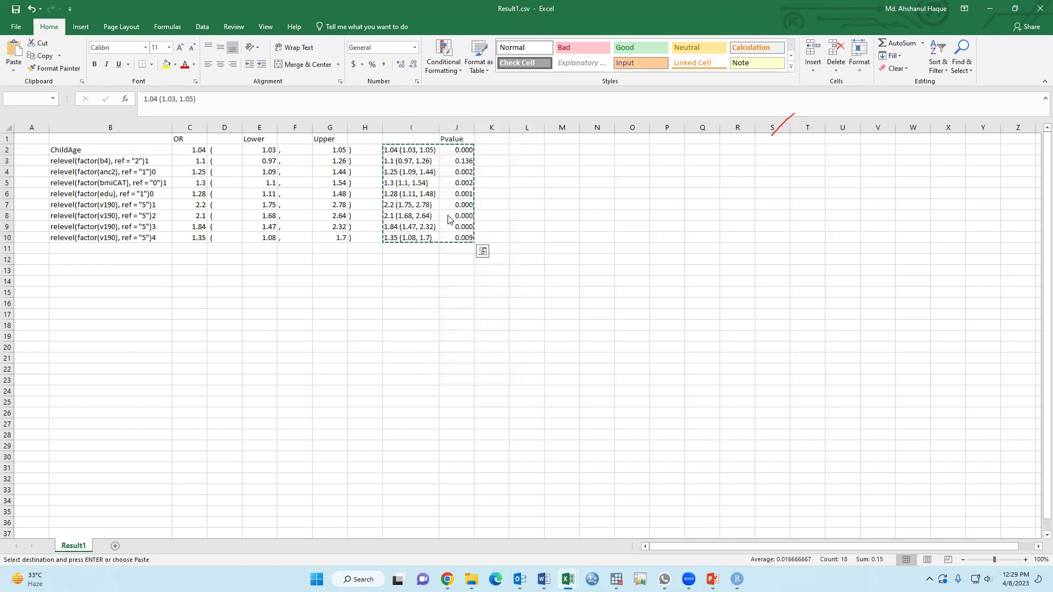
# Delete columns C to H holding the separate odds ratios, limits and punctuation.
pyautogui.click(224, 143)
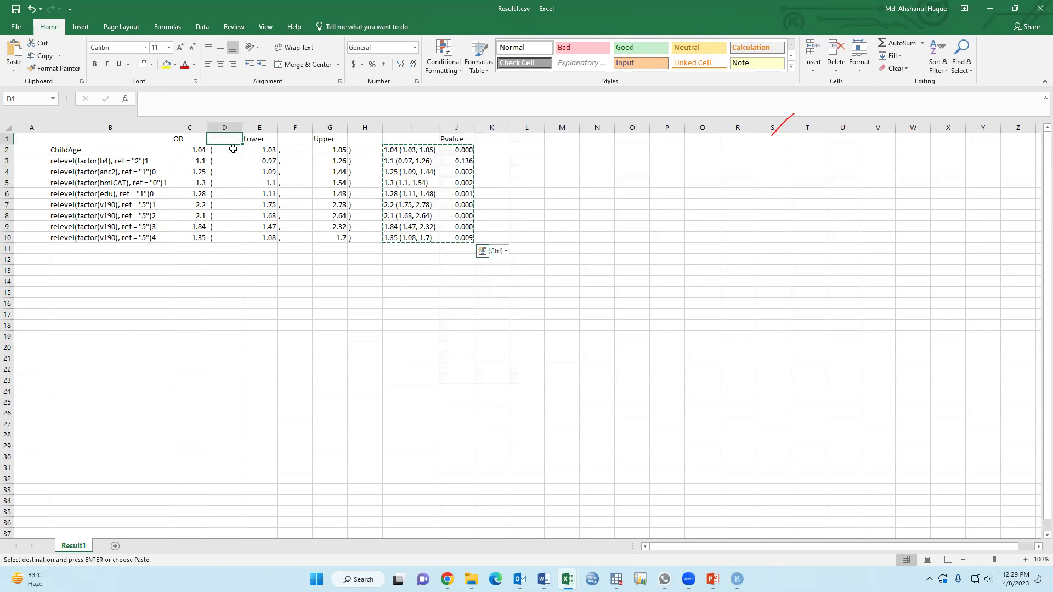
pyautogui.moveTo(225, 216); pyautogui.dragTo(224, 204)
pyautogui.moveTo(194, 128); pyautogui.dragTo(361, 125)
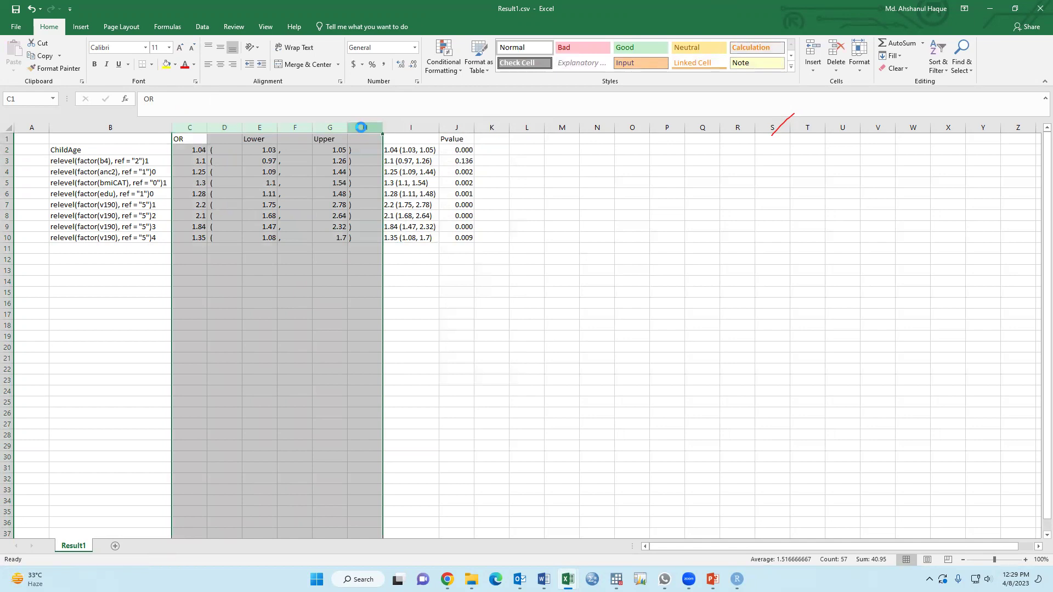
pyautogui.hotkey('ctrl', '-')
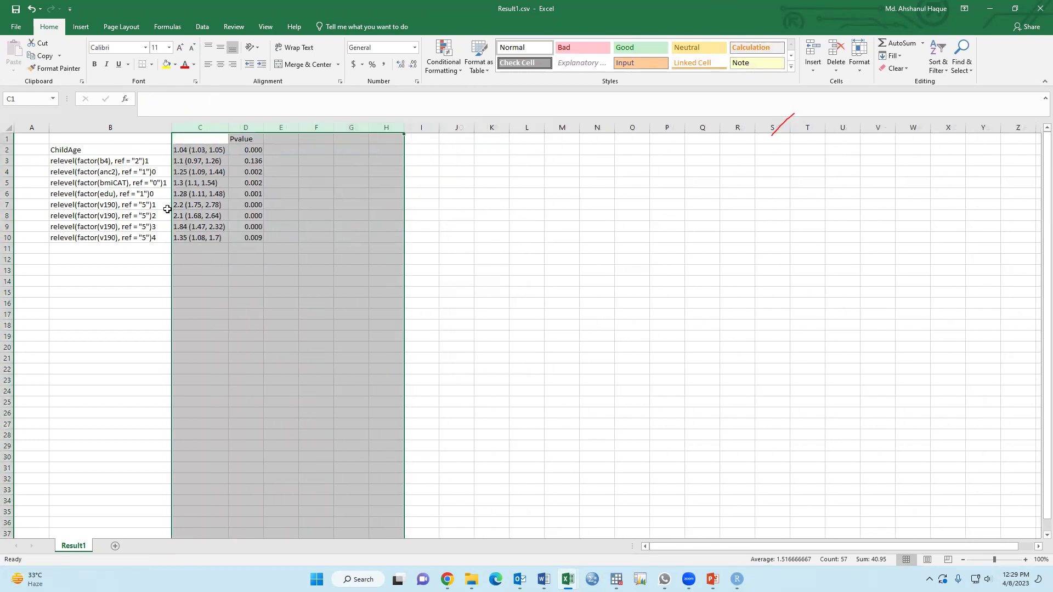
# Widen column C and enter the header "Adjusted OR (95%)" in C1.
pyautogui.click(198, 140)
pyautogui.press('Delete')
pyautogui.doubleClick(236, 128)
pyautogui.moveTo(228, 130); pyautogui.dragTo(377, 130)
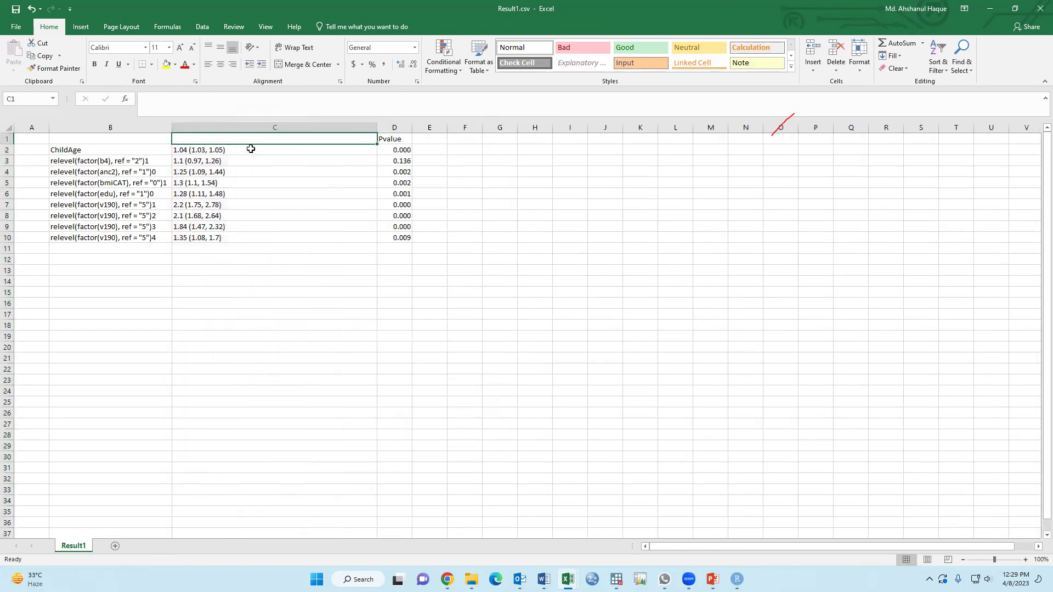
pyautogui.write('Adjusted')
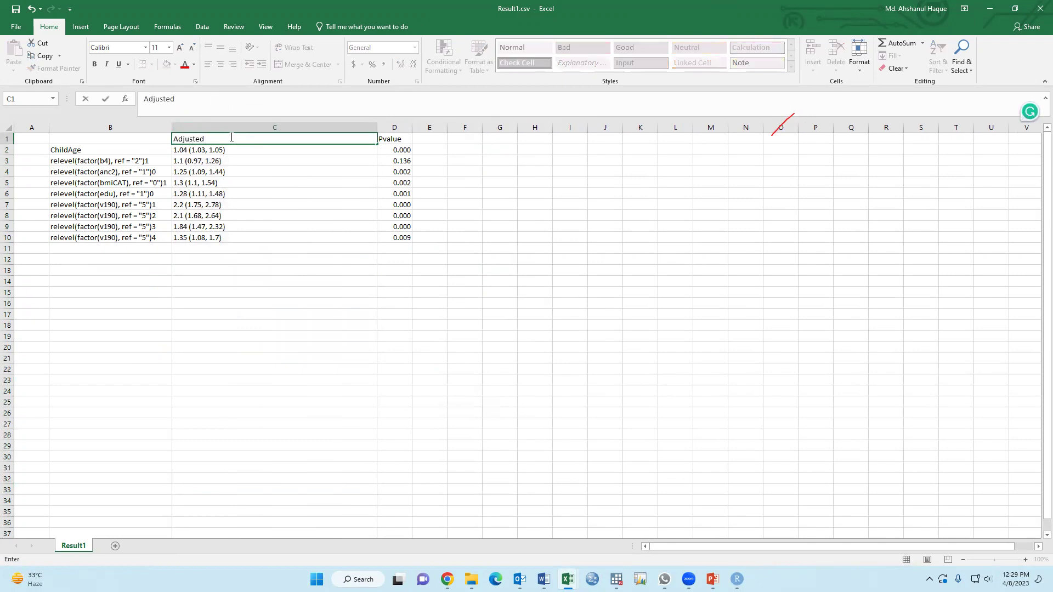
pyautogui.write(' OR (95%')
pyautogui.press('Return')
# Change the header in D1 to "P-value".
pyautogui.click(387, 139)
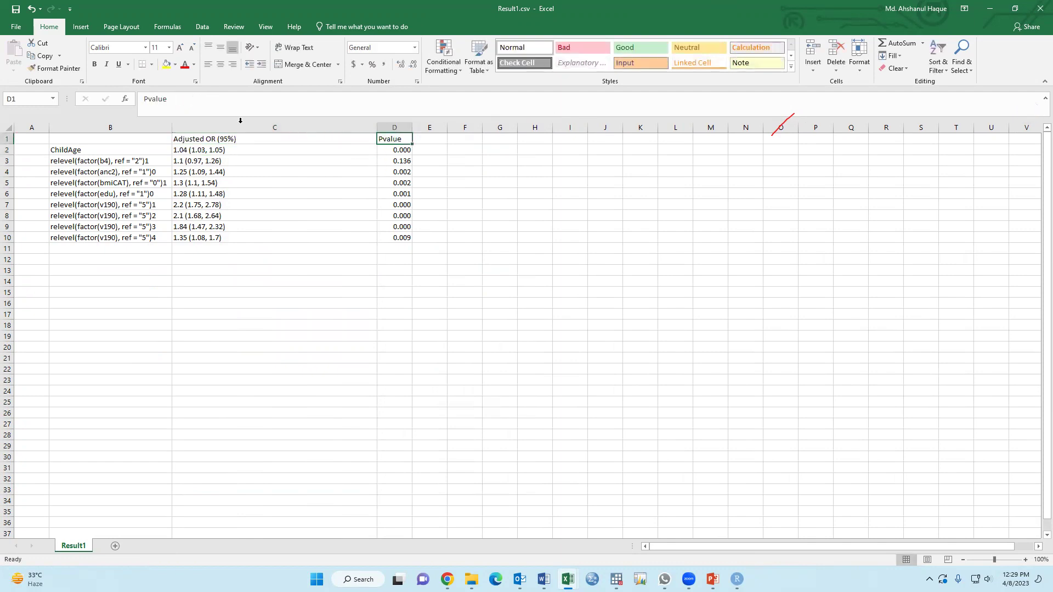
pyautogui.click(148, 99)
pyautogui.write('-')
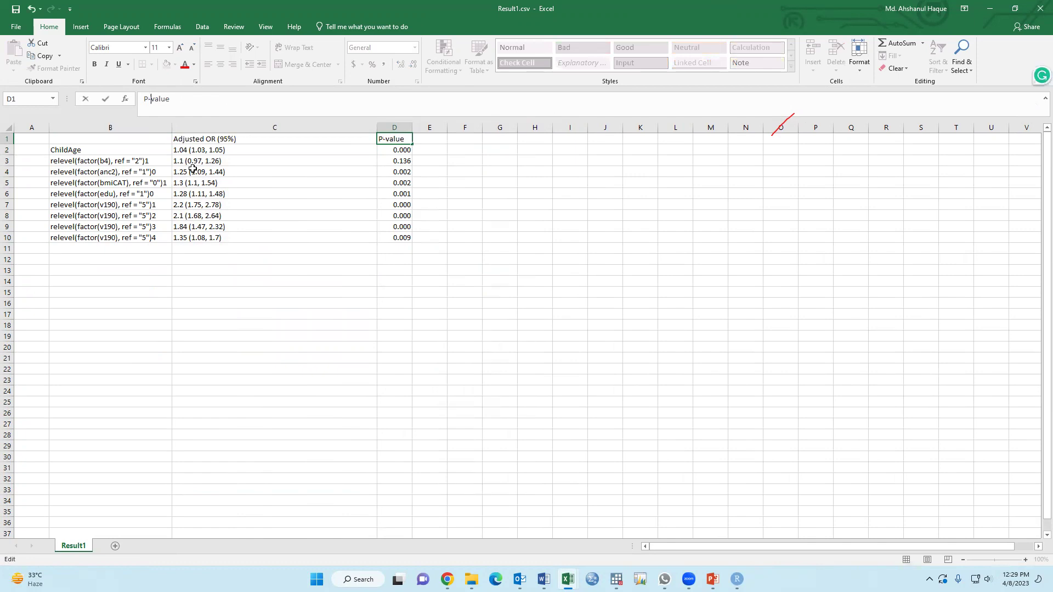
pyautogui.press('Return')
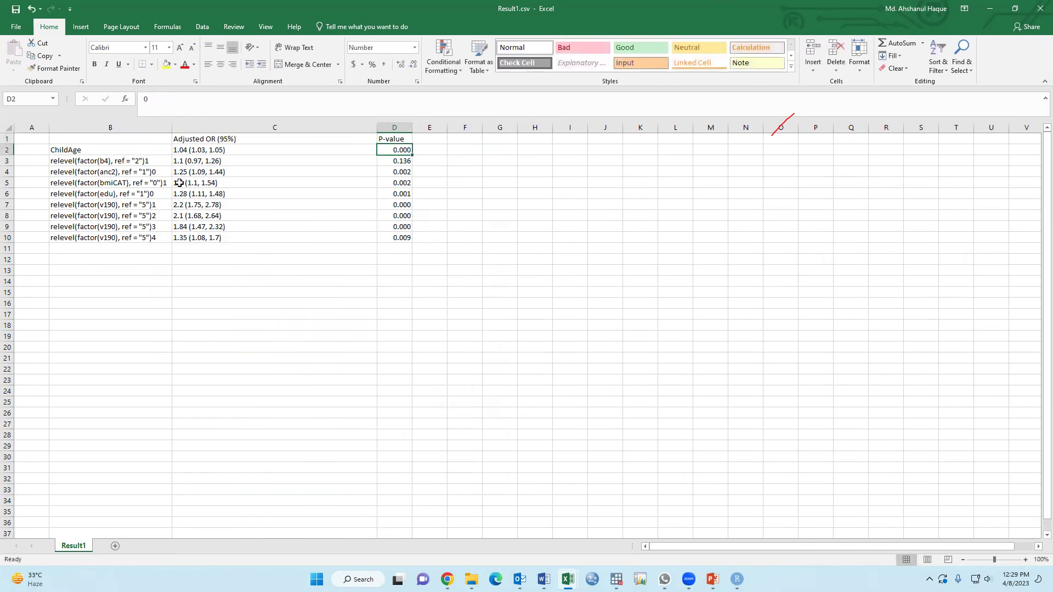
# Pad the values to two decimals, making C3 1.10 (0.97, 1.26) and C5 1.30 (1.10, 1.54).
pyautogui.doubleClick(183, 161)
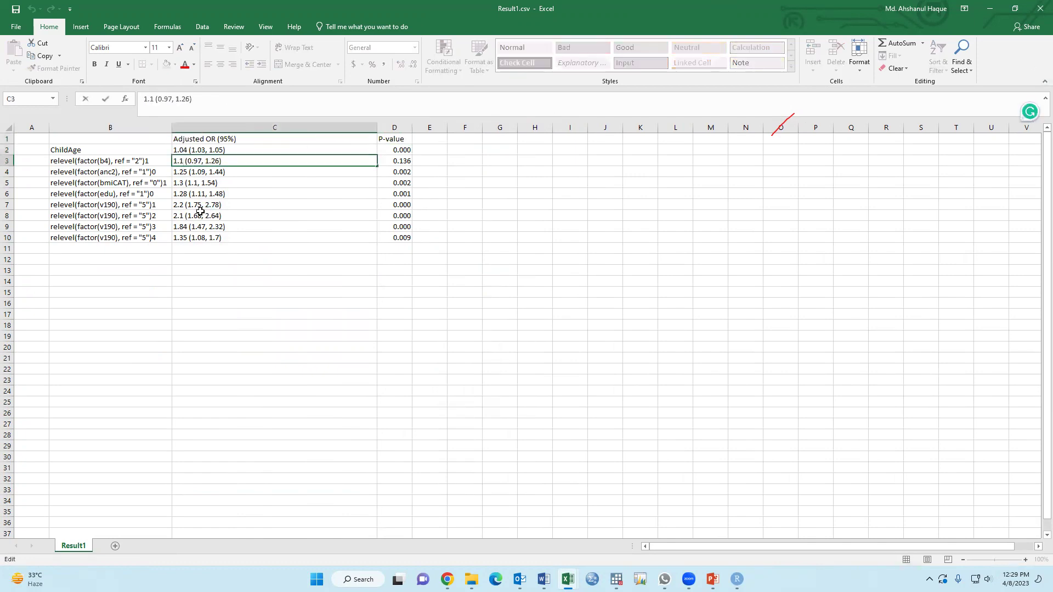
pyautogui.write('0')
pyautogui.doubleClick(183, 183)
pyautogui.write('0')
pyautogui.write('0')
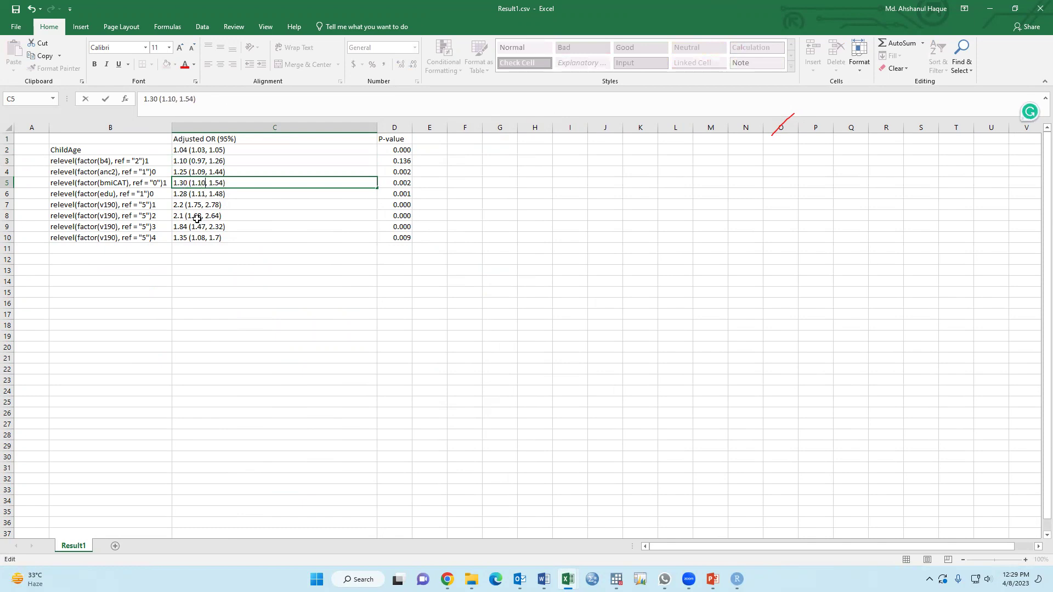
# Pad the odds ratios in C7 and C8 to 2.20 and 2.10, and the upper limit in C10 to 1.70.
pyautogui.doubleClick(184, 208)
pyautogui.write('0')
pyautogui.doubleClick(182, 216)
pyautogui.write('0')
pyautogui.doubleClick(218, 238)
pyautogui.write('0')
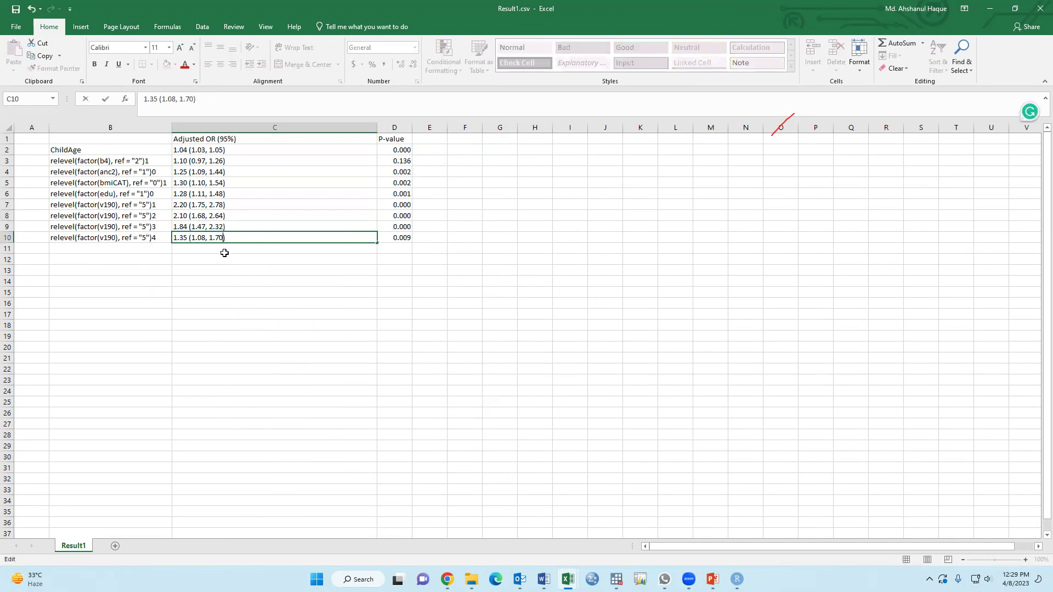
pyautogui.click(217, 274)
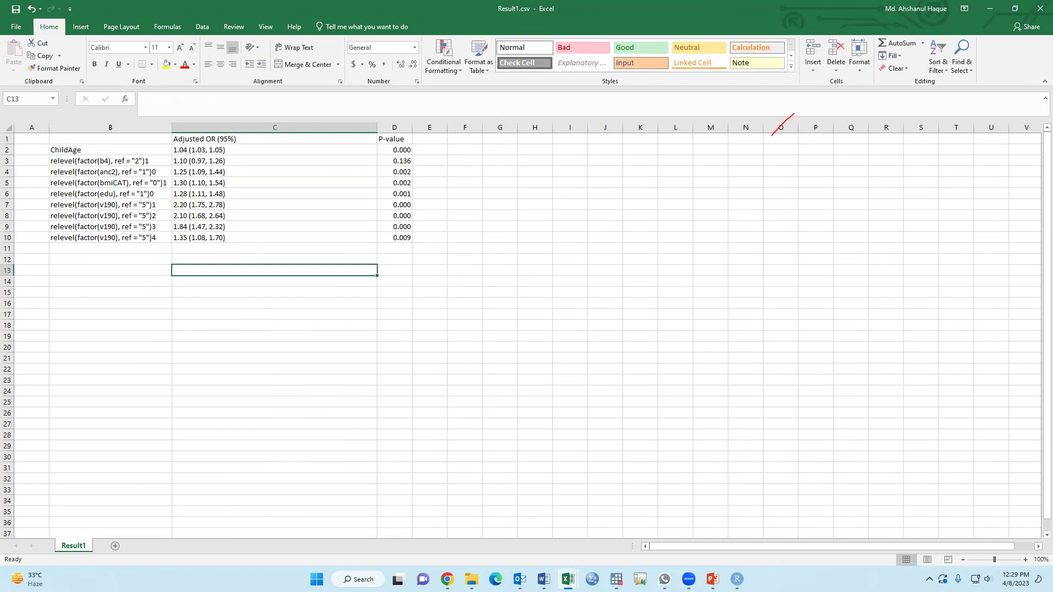
# Copy the label "Child age in months" from the Tab.xlsx workbook and paste it over ChildAge in B2 of Result1.csv.
pyautogui.moveTo(568, 579)
pyautogui.click(508, 526)
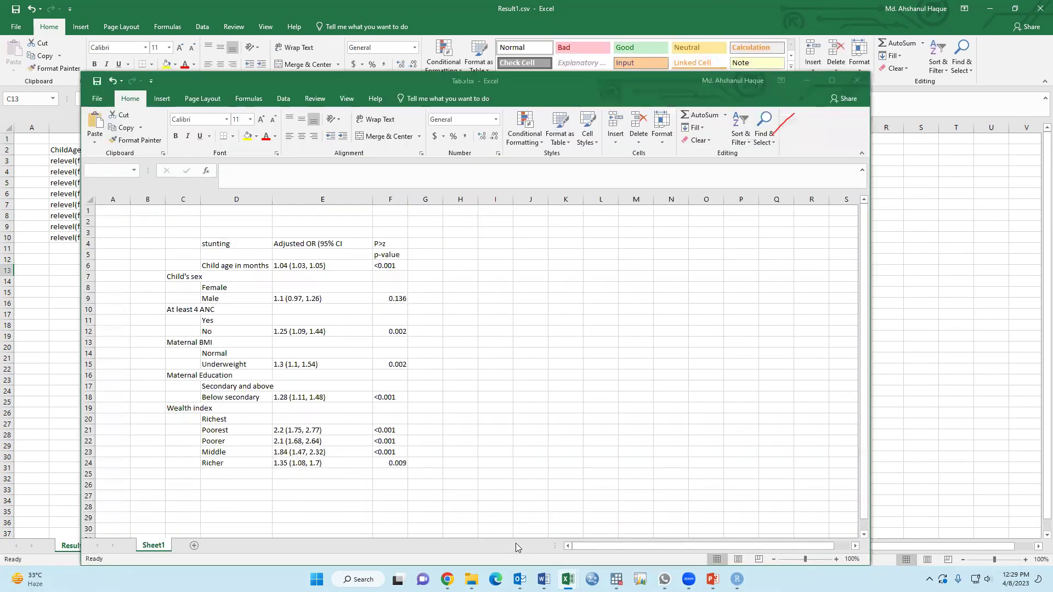
pyautogui.hotkey('alt', 'Tab')
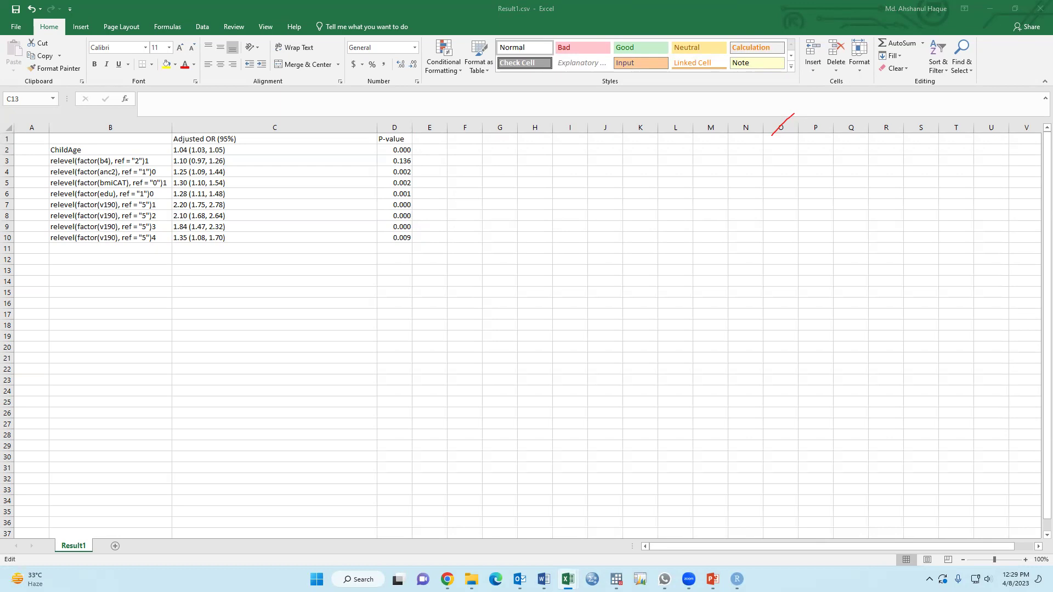
pyautogui.click(99, 150)
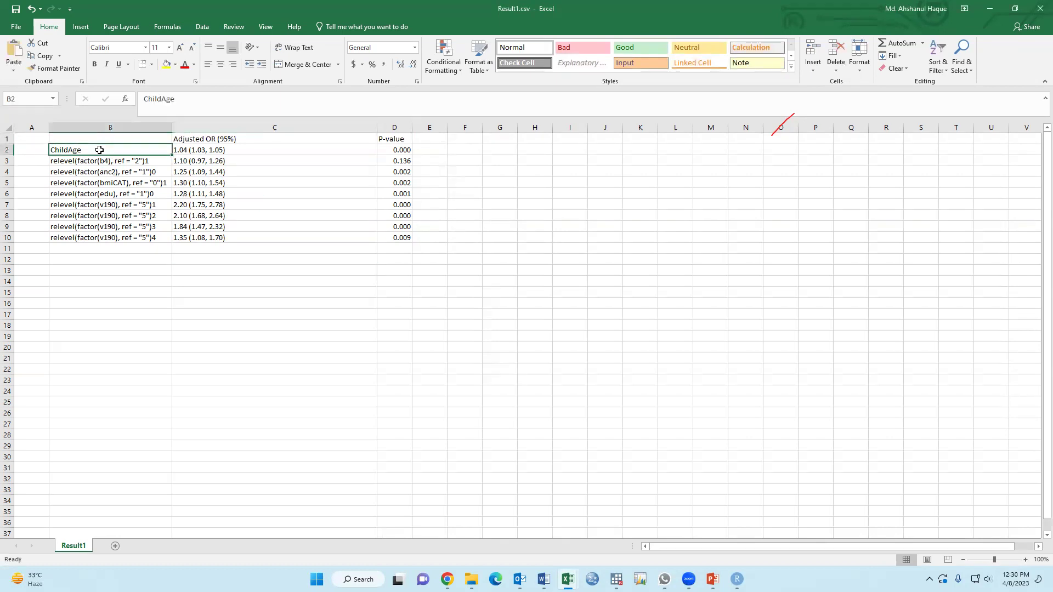
pyautogui.hotkey('ctrl', 'v')
pyautogui.click(107, 273)
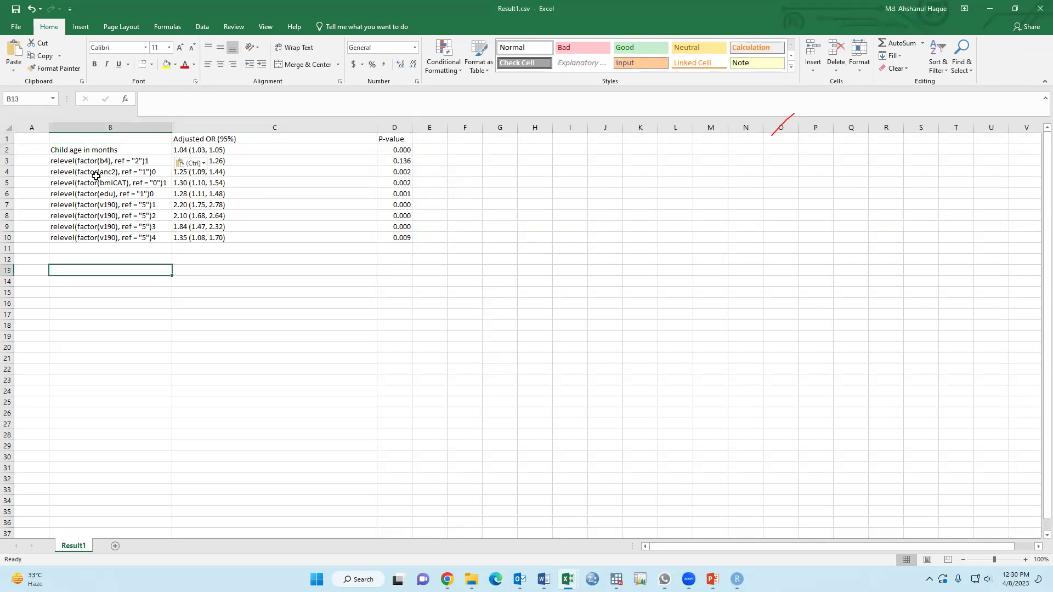
# Insert two blank rows above the factor(b4) row, at row 3.
pyautogui.click(9, 160)
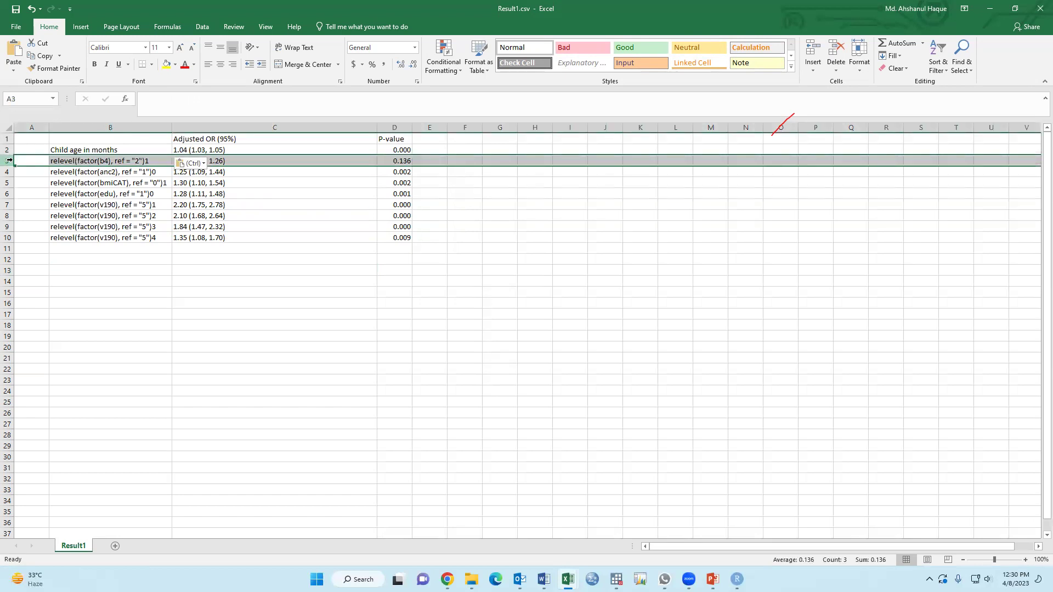
pyautogui.click(12, 159)
pyautogui.hotkey('ctrl', 'shift', '+')
pyautogui.hotkey('ctrl', 'shift', '+')
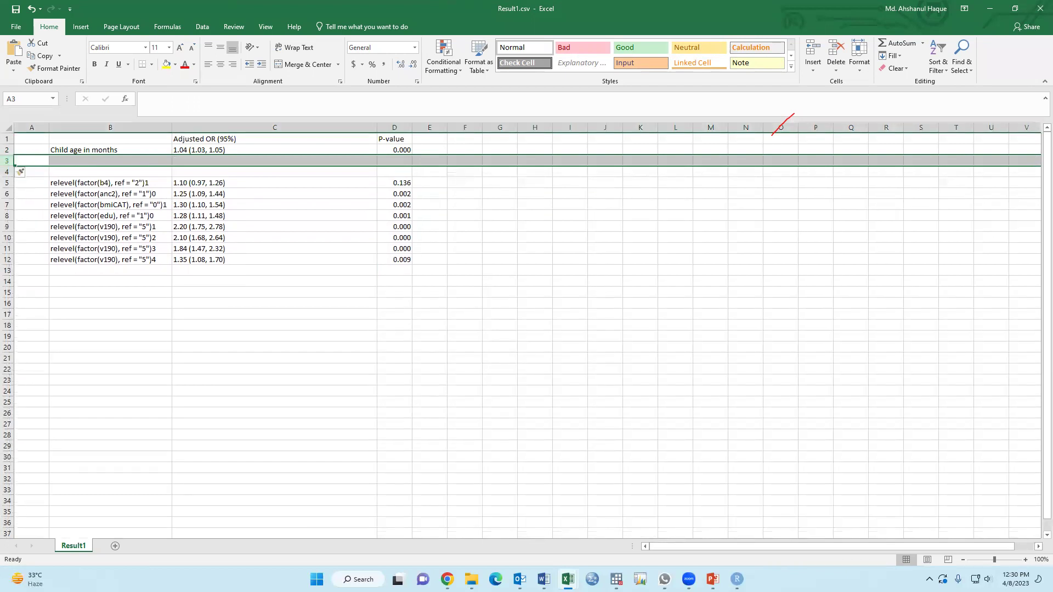
# Label the child sex block with "Sex" in A3, "Female" in B4 and "Male" in B5.
pyautogui.click(127, 183)
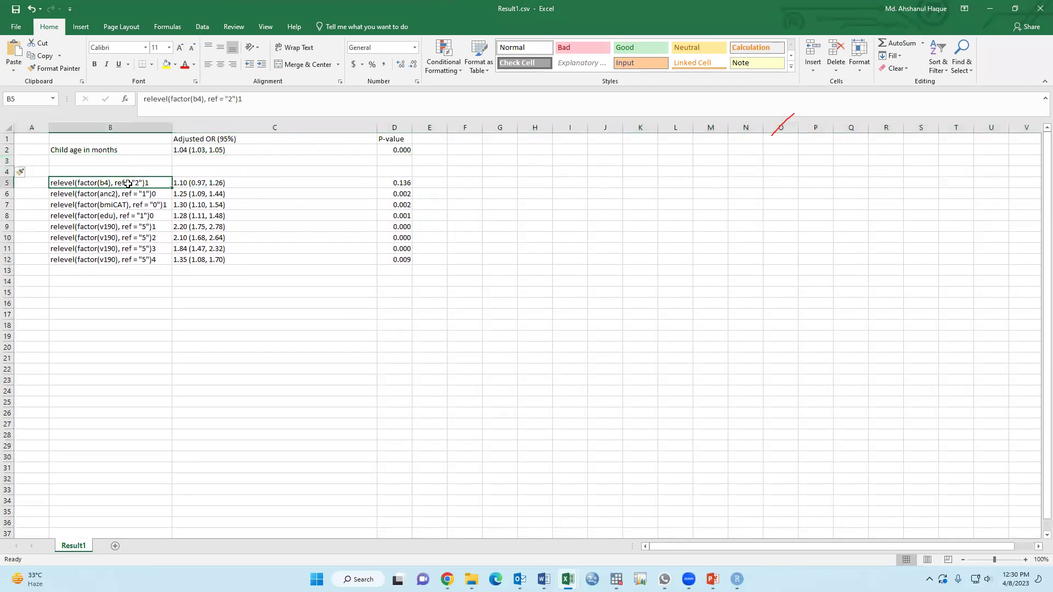
pyautogui.write('Male')
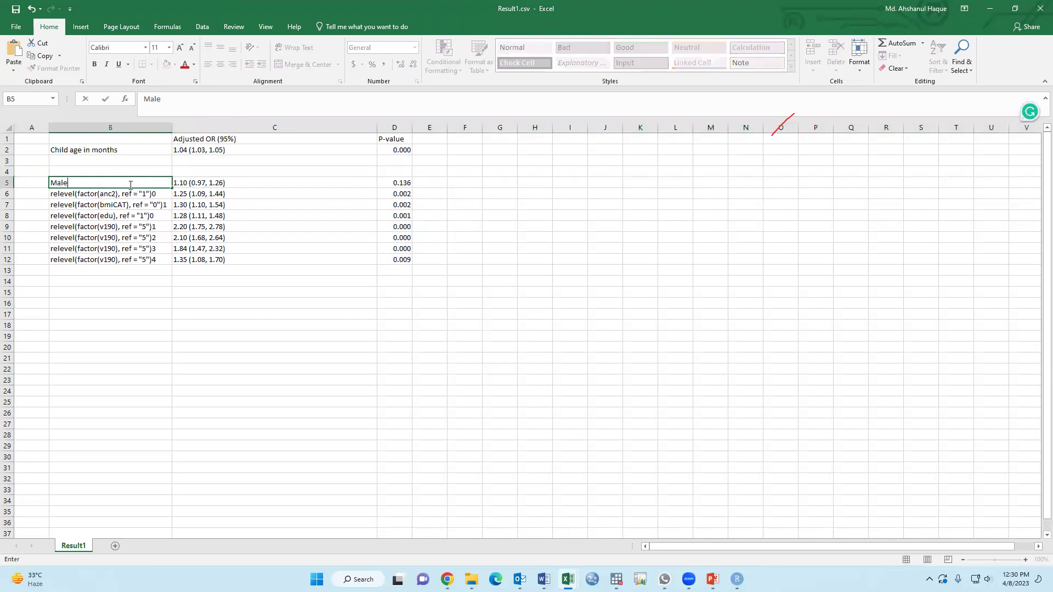
pyautogui.press('Up')
pyautogui.write('Femal')
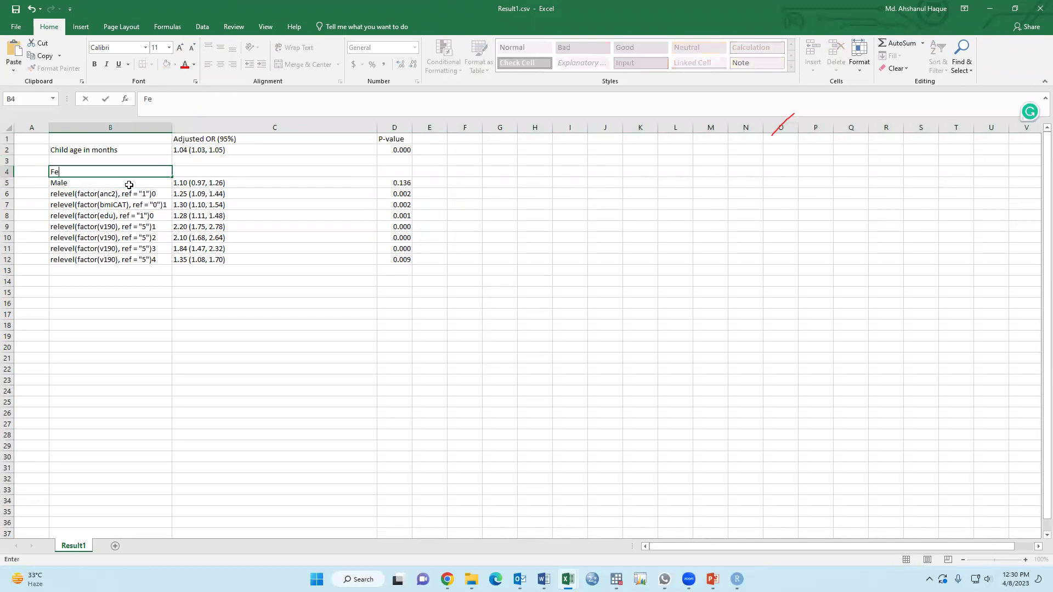
pyautogui.press('Return')
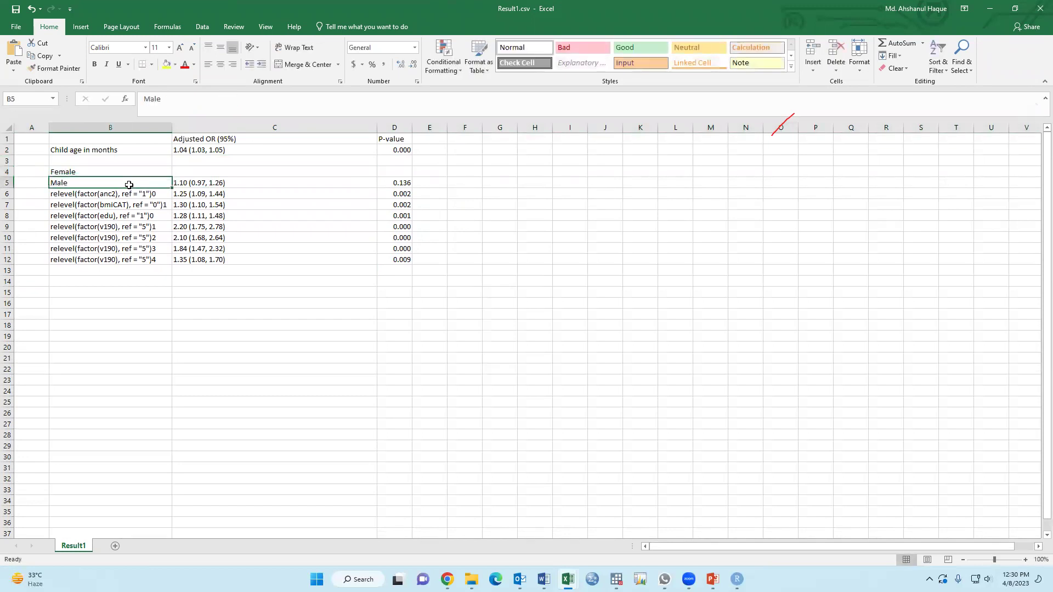
pyautogui.click(27, 163)
pyautogui.write('Sex')
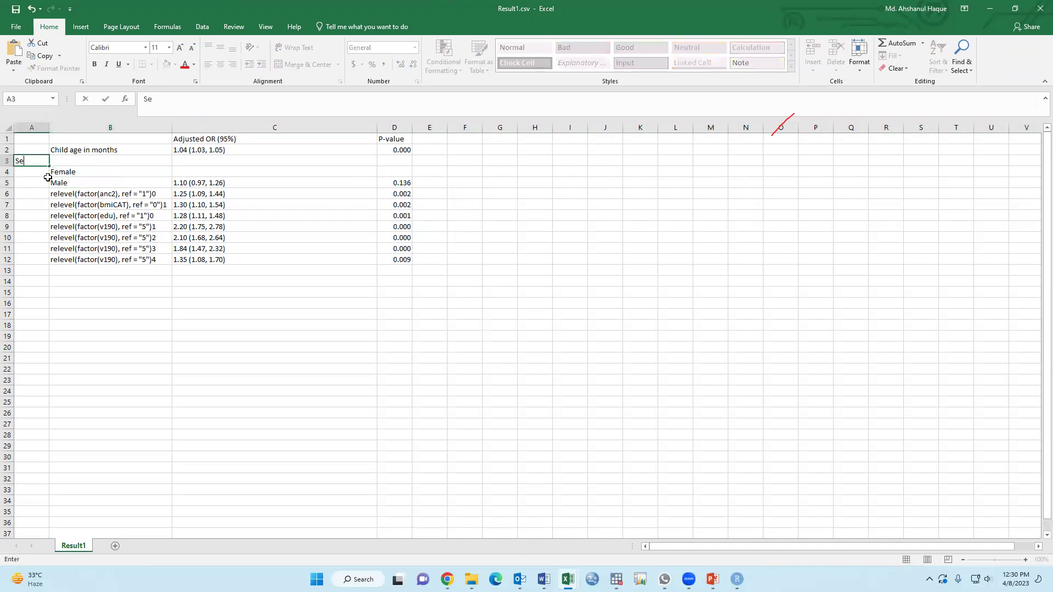
pyautogui.click(142, 196)
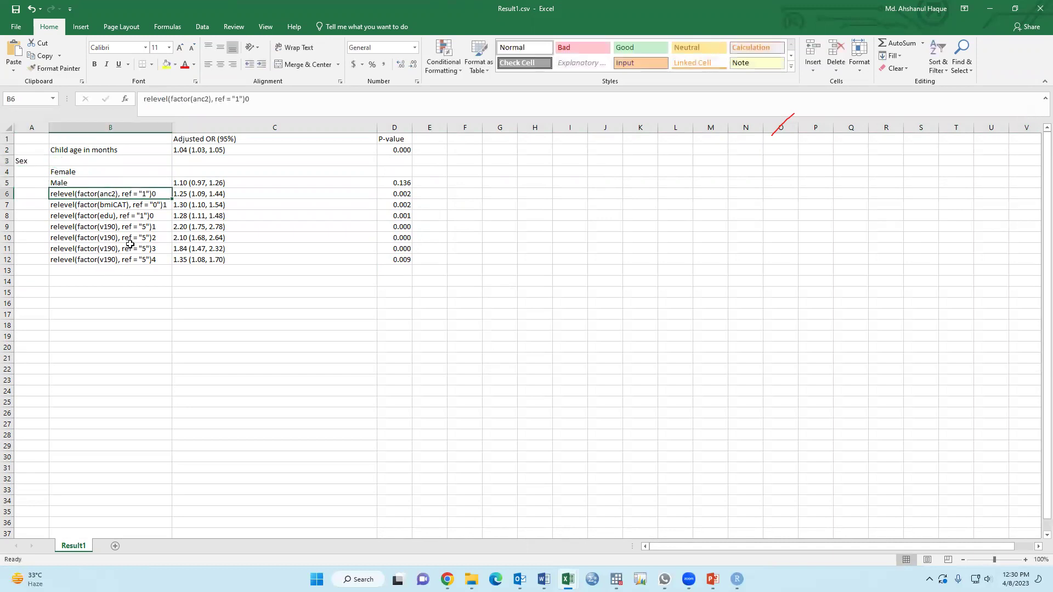
pyautogui.click(8, 193)
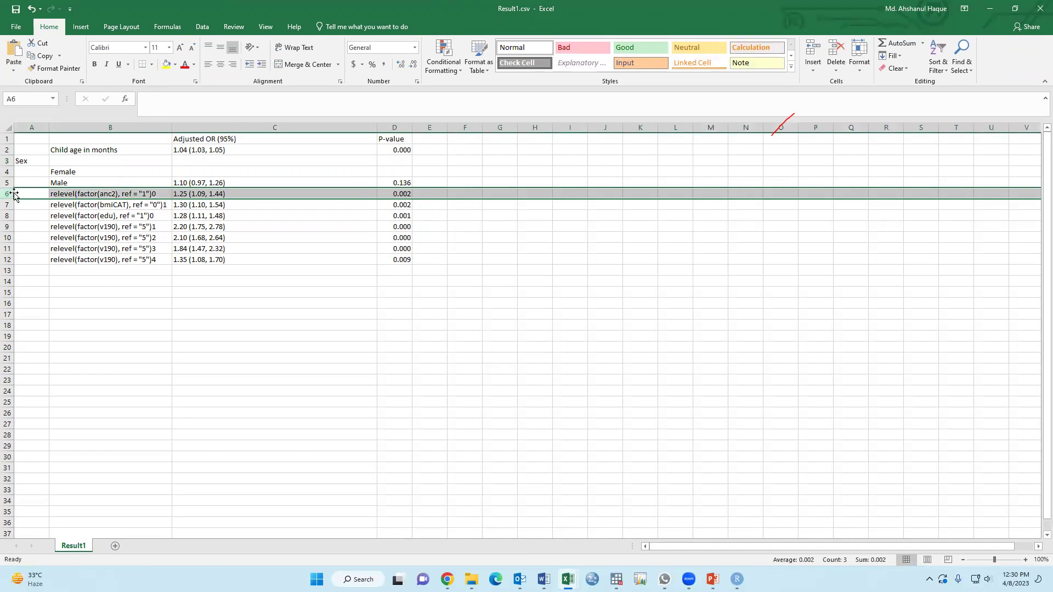
pyautogui.hotkey('ctrl', 'shift', '=')
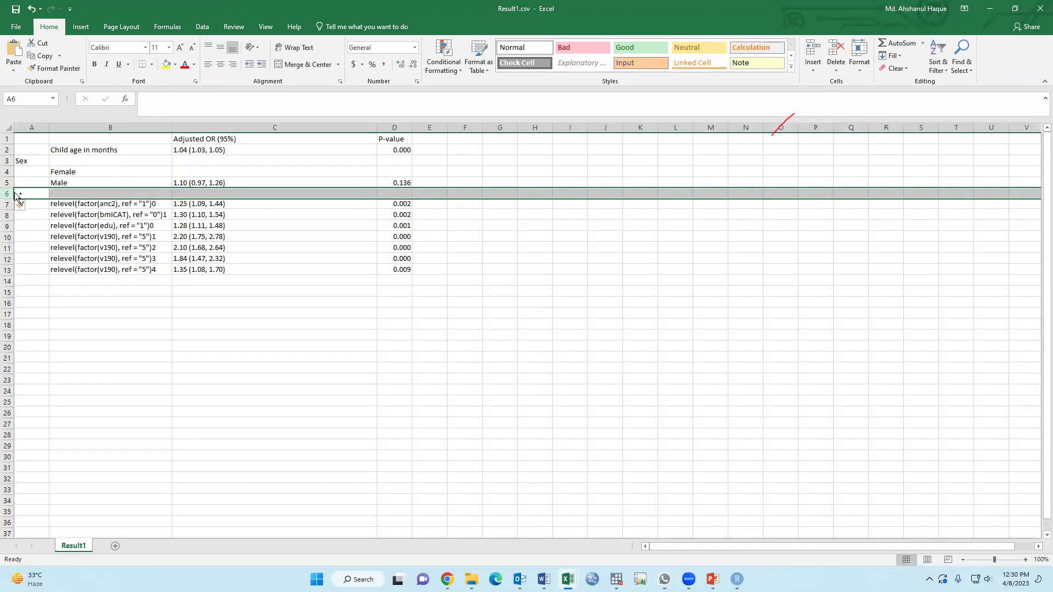
pyautogui.hotkey('ctrl', 'shift', '=')
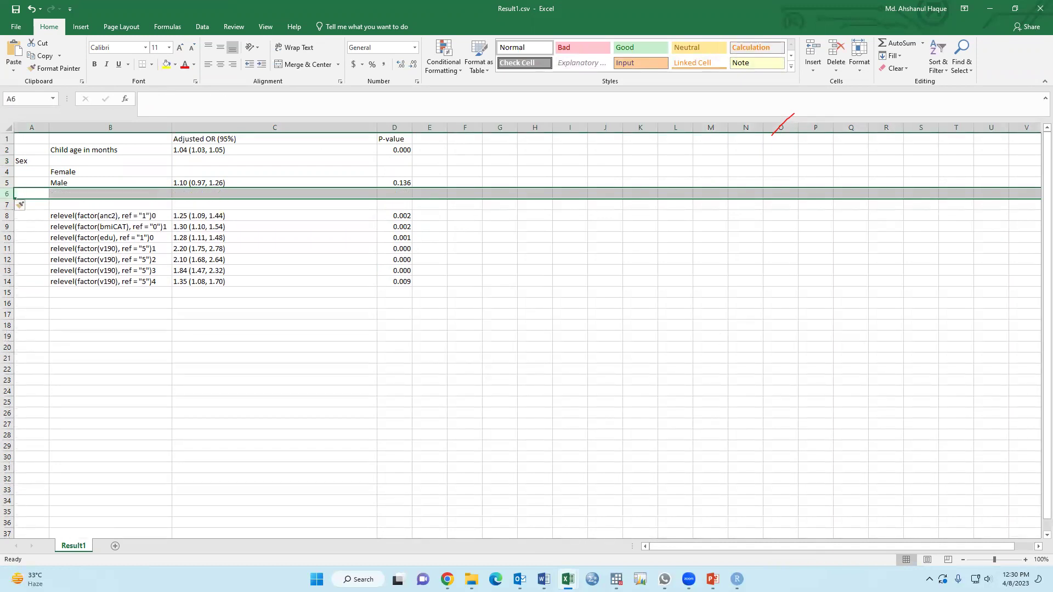
pyautogui.hotkey('ctrl', 'c')
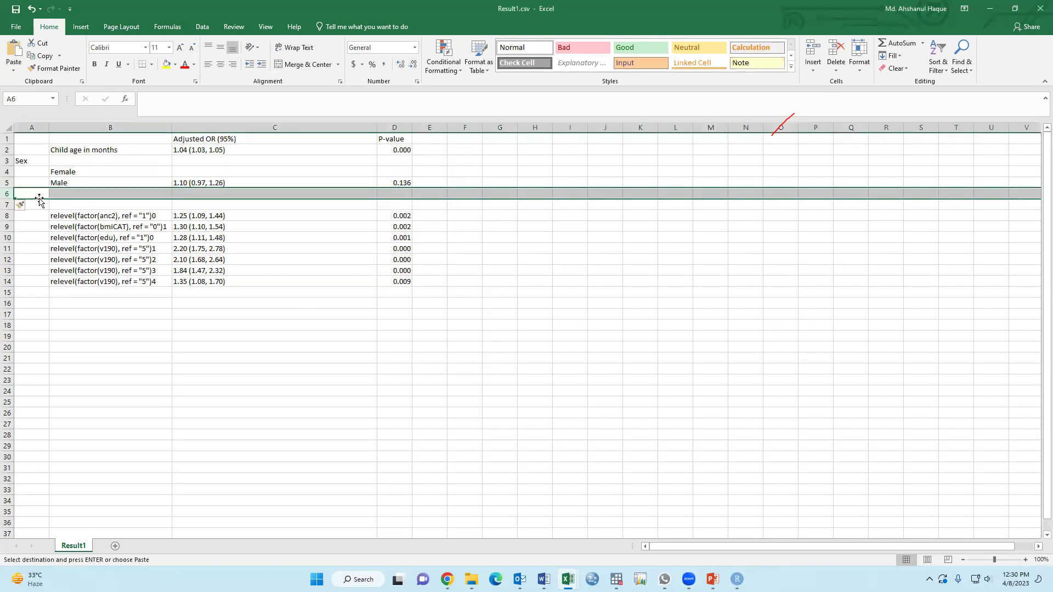
pyautogui.hotkey('ctrl', 'v')
pyautogui.click(71, 205)
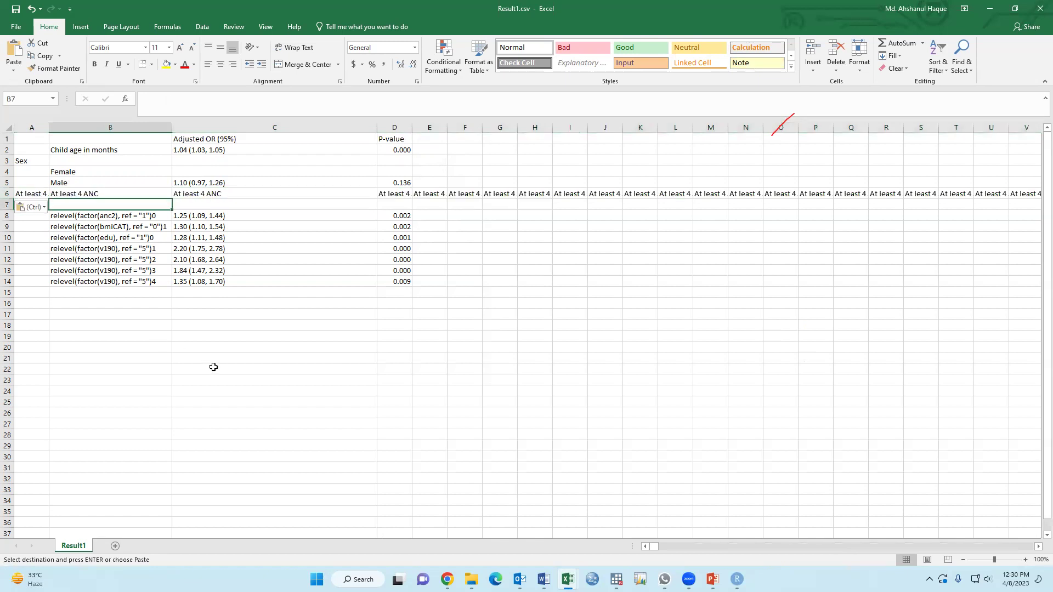
pyautogui.hotkey('ctrl', 'z')
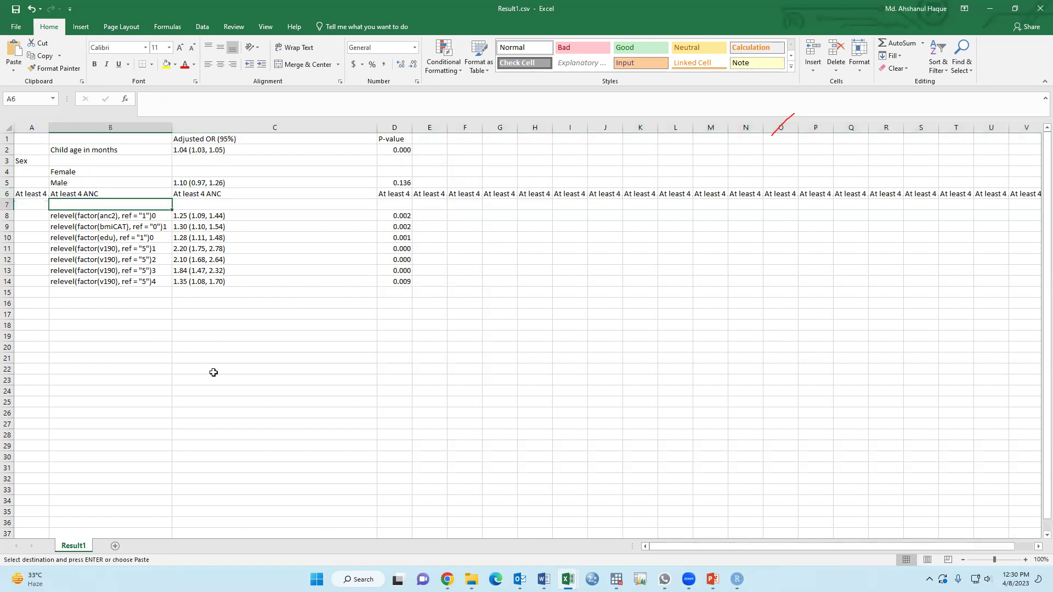
pyautogui.hotkey('ctrl', 'z')
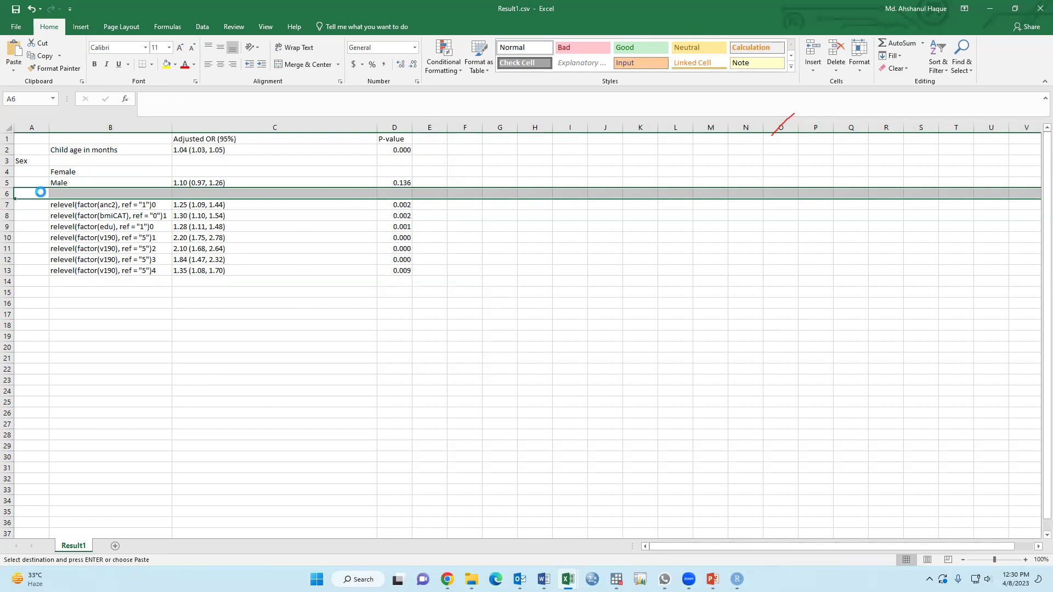
pyautogui.hotkey('ctrl', 'z')
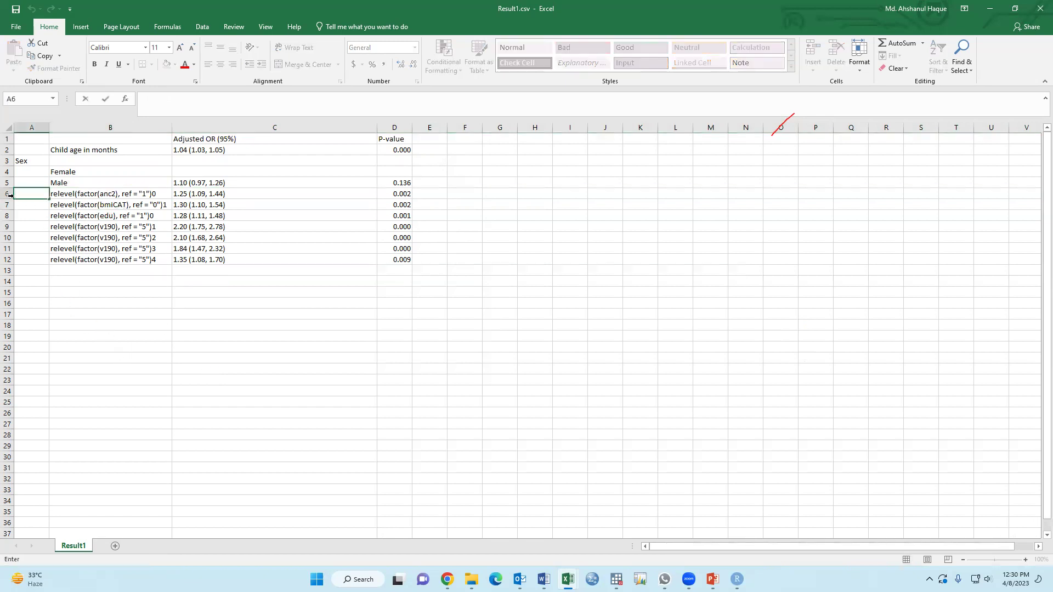
# Insert two blank rows above the factor(anc2) row and paste the heading "At least 4 ANC" into A6.
pyautogui.click(8, 193)
pyautogui.hotkey('ctrl', 'shift', '+')
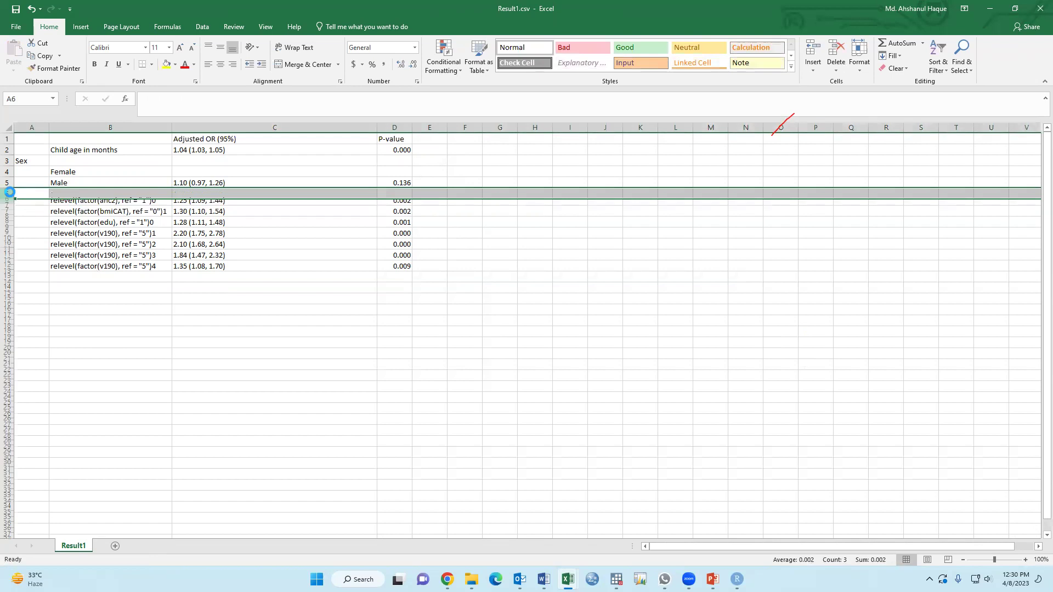
pyautogui.hotkey('ctrl', 'shift', '+')
pyautogui.doubleClick(41, 195)
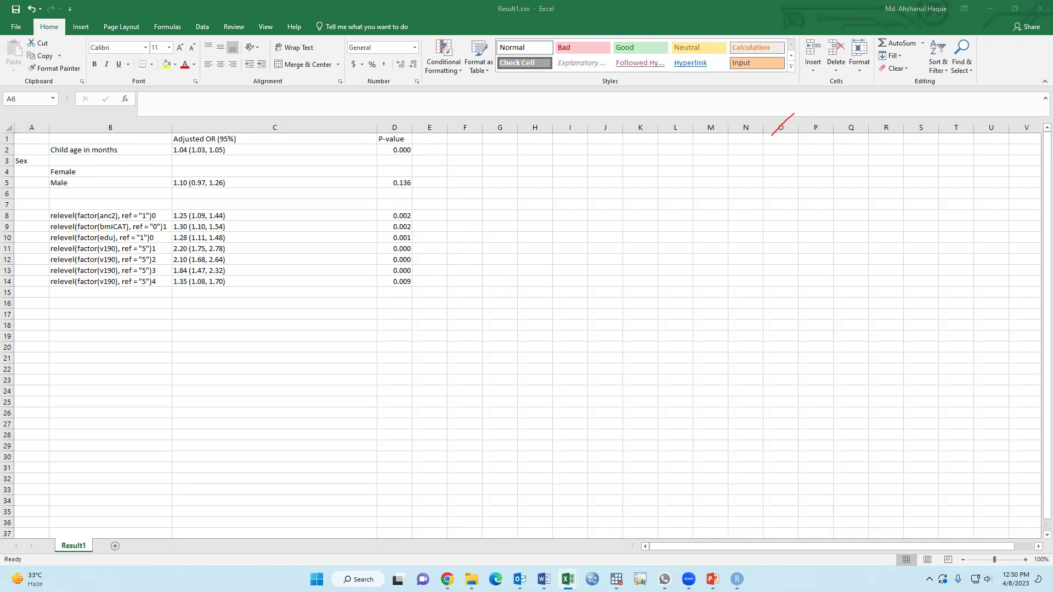
pyautogui.click(41, 193)
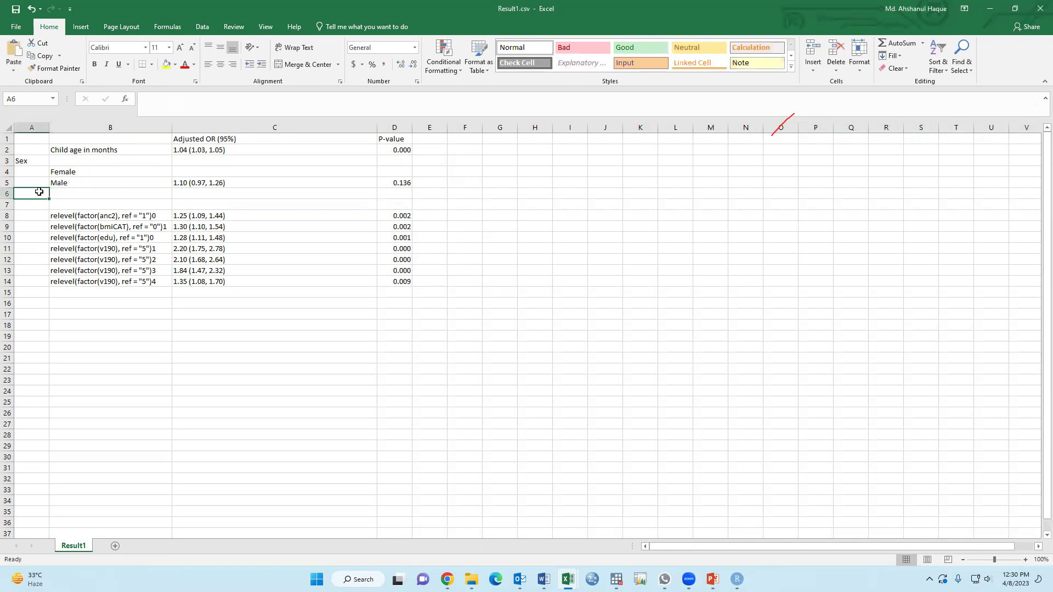
pyautogui.doubleClick(40, 192)
pyautogui.hotkey('ctrl', 'v')
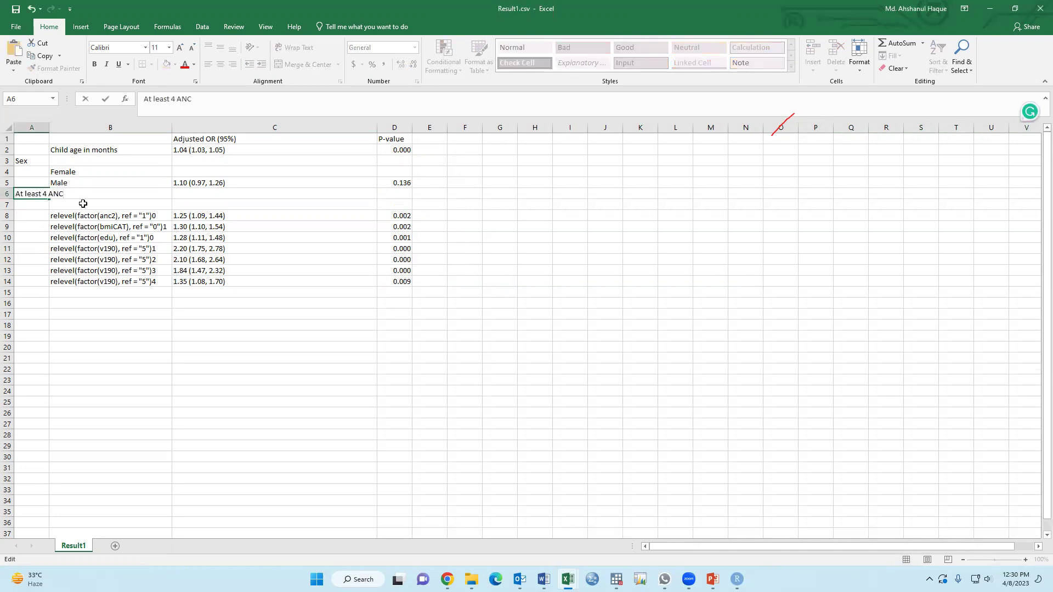
# Label the ANC categories "Yes" in B7 and "No" in B8.
pyautogui.click(83, 203)
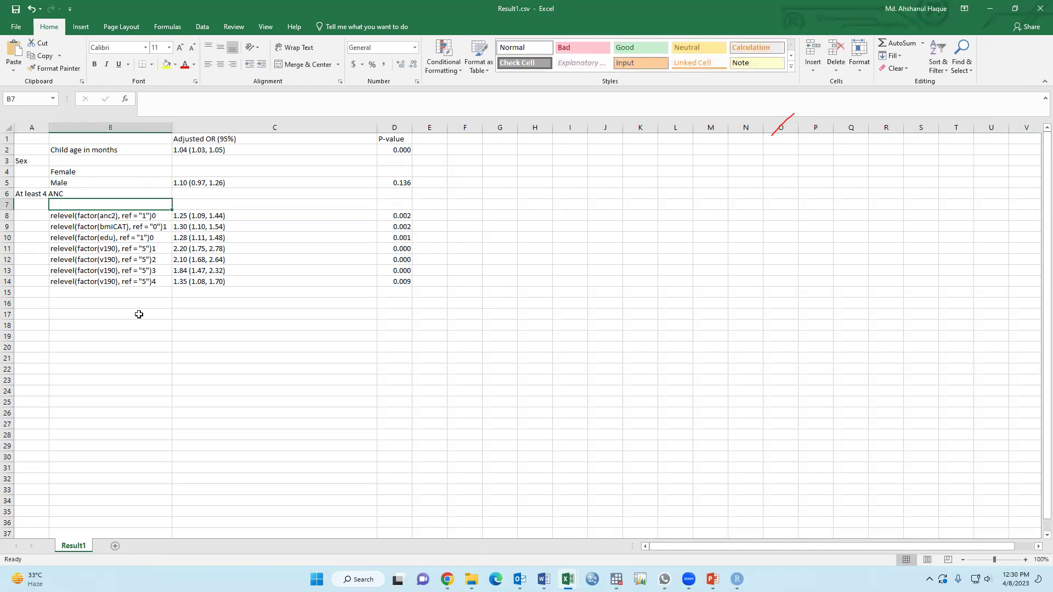
pyautogui.write('Yes')
pyautogui.press('Return')
pyautogui.write('No')
pyautogui.press('Return')
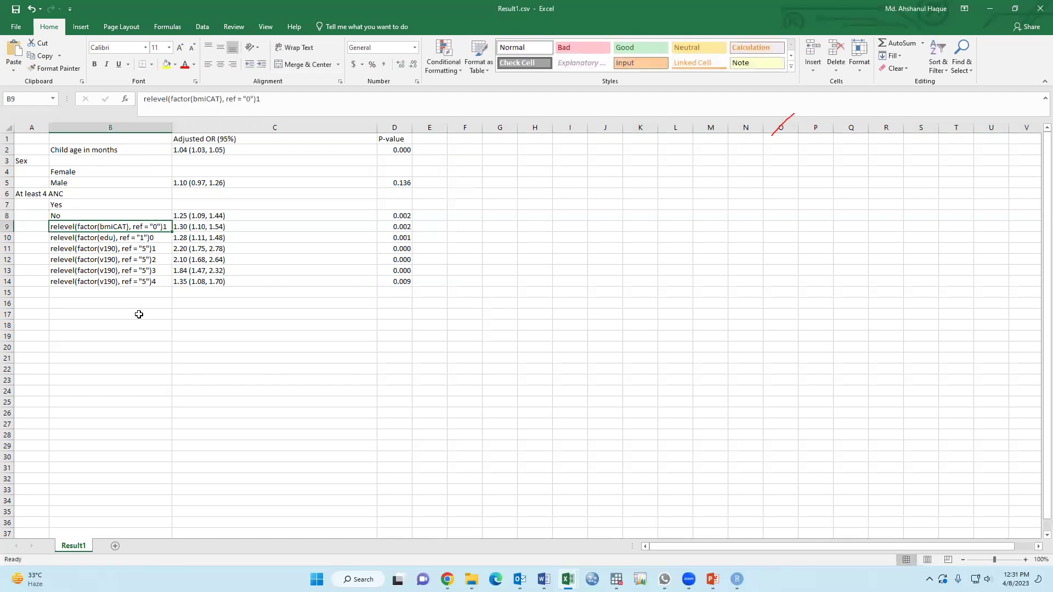
# Insert two blank rows above the factor(bmiCAT) row and paste the Maternal BMI labels, with Normal and Underweight, starting at A9.
pyautogui.click(7, 227)
pyautogui.hotkey('ctrl', 'shift', '+')
pyautogui.hotkey('ctrl', 'shift', '+')
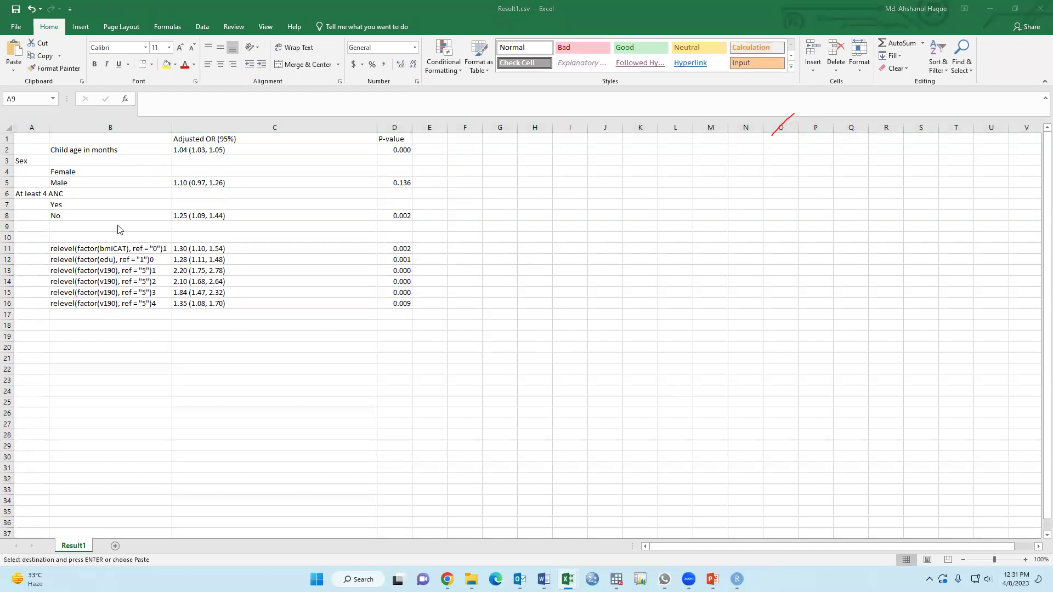
pyautogui.click(40, 224)
pyautogui.moveTo(40, 224); pyautogui.dragTo(44, 234)
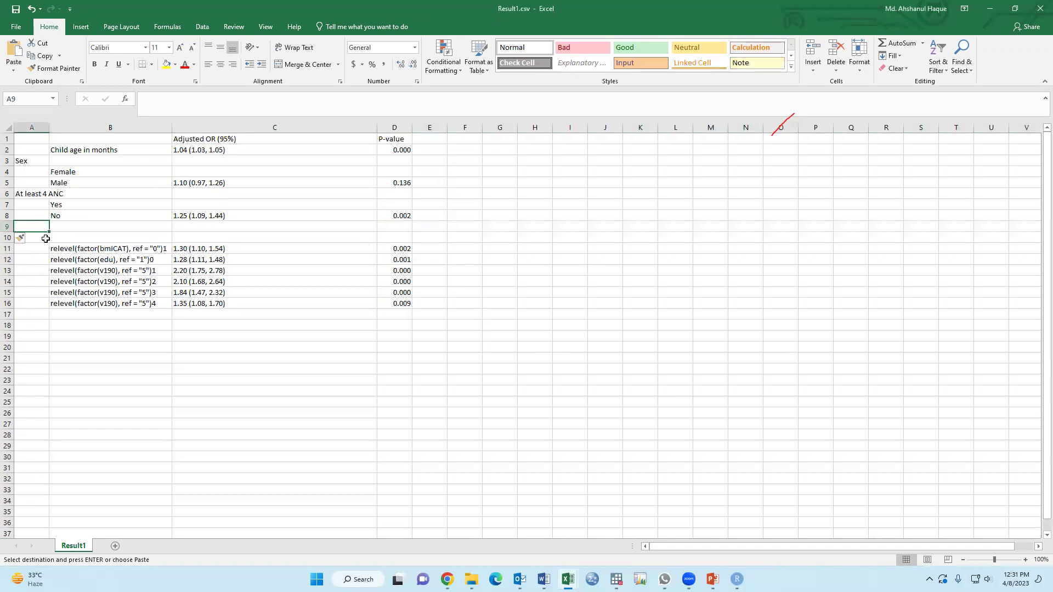
pyautogui.hotkey('ctrl', 'v')
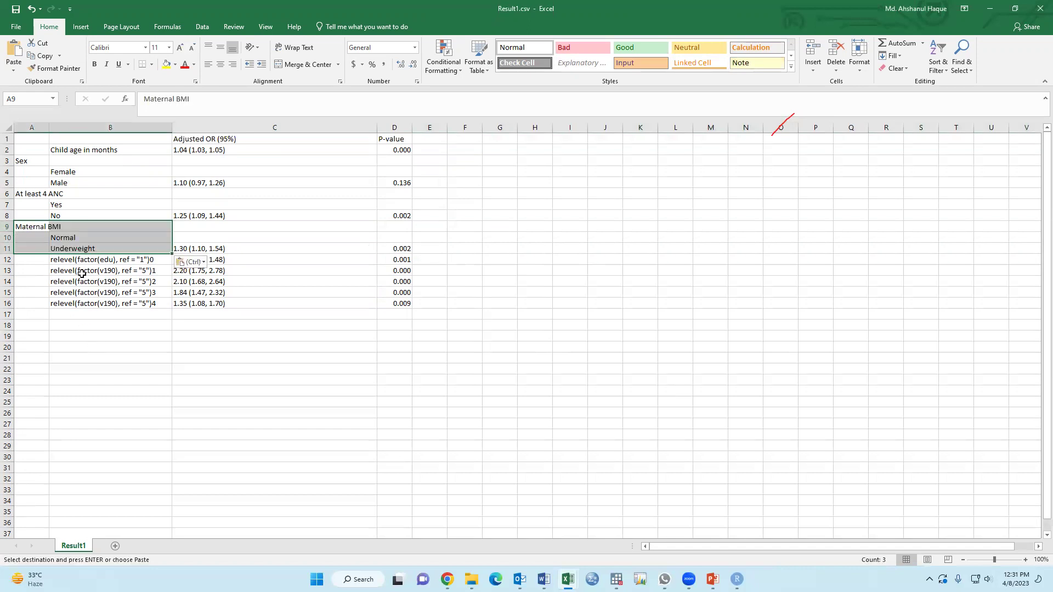
# Insert two blank rows above the factor(edu) row and paste the Maternal Education labels, with Secondary and above and Below secondary, starting at A12.
pyautogui.click(10, 259)
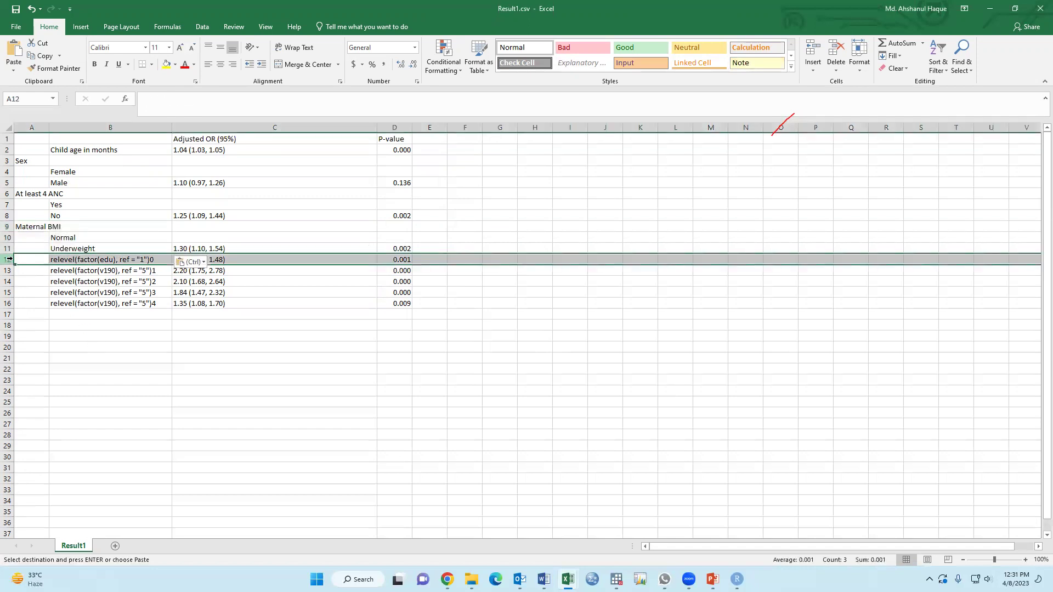
pyautogui.press('Escape')
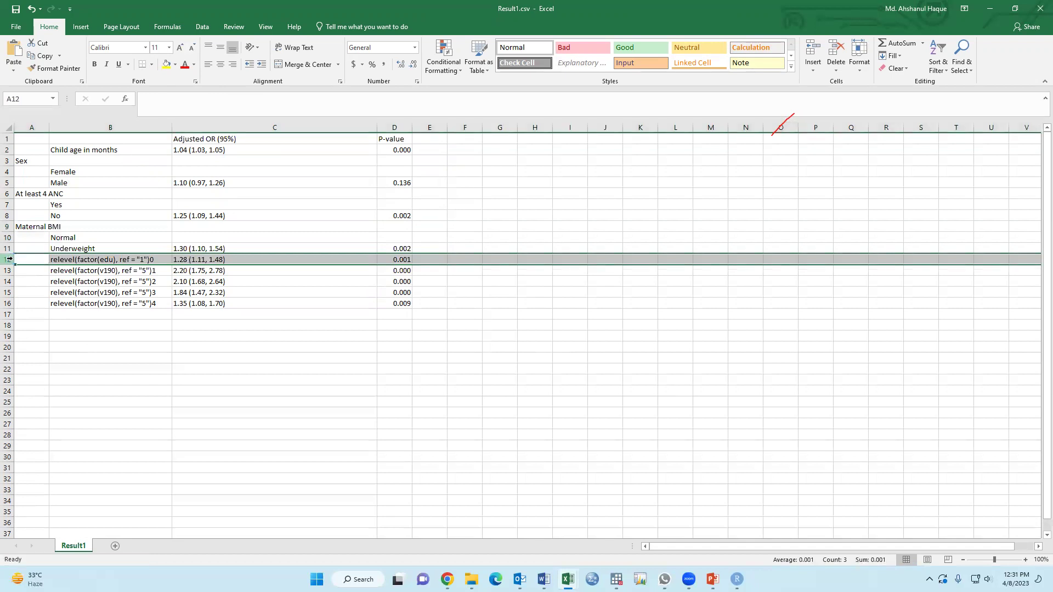
pyautogui.hotkey('ctrl', 'shift', '=')
pyautogui.hotkey('ctrl', 'shift', '=')
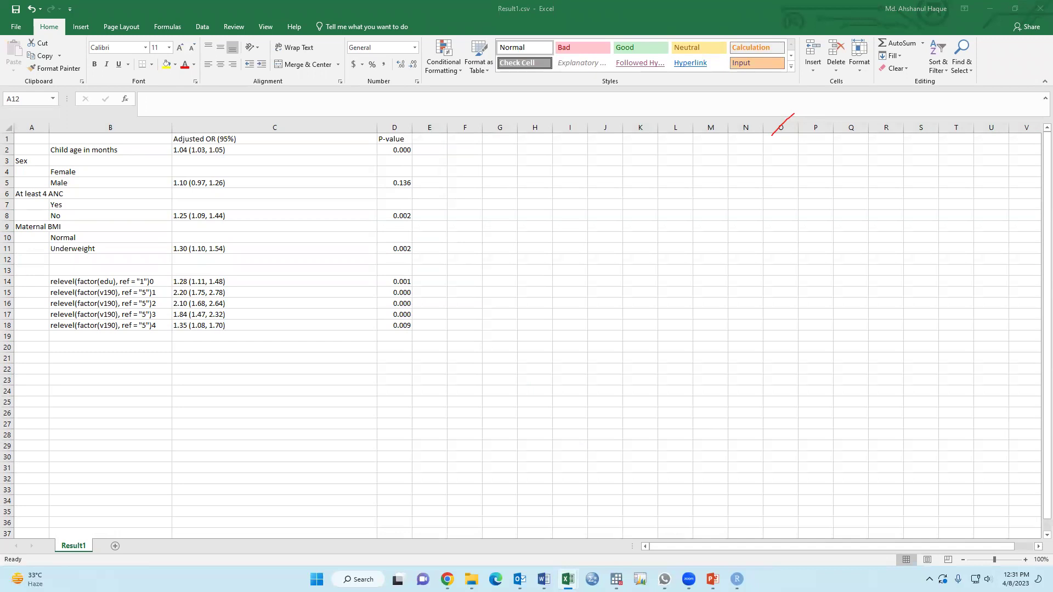
pyautogui.hotkey('ctrl', 'c')
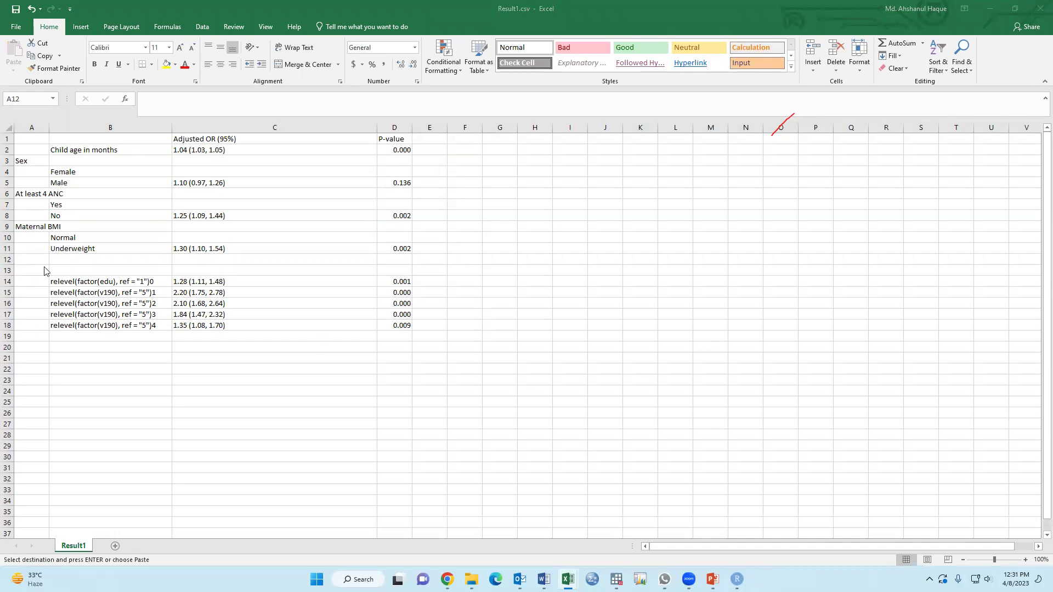
pyautogui.hotkey('ctrl', 'v')
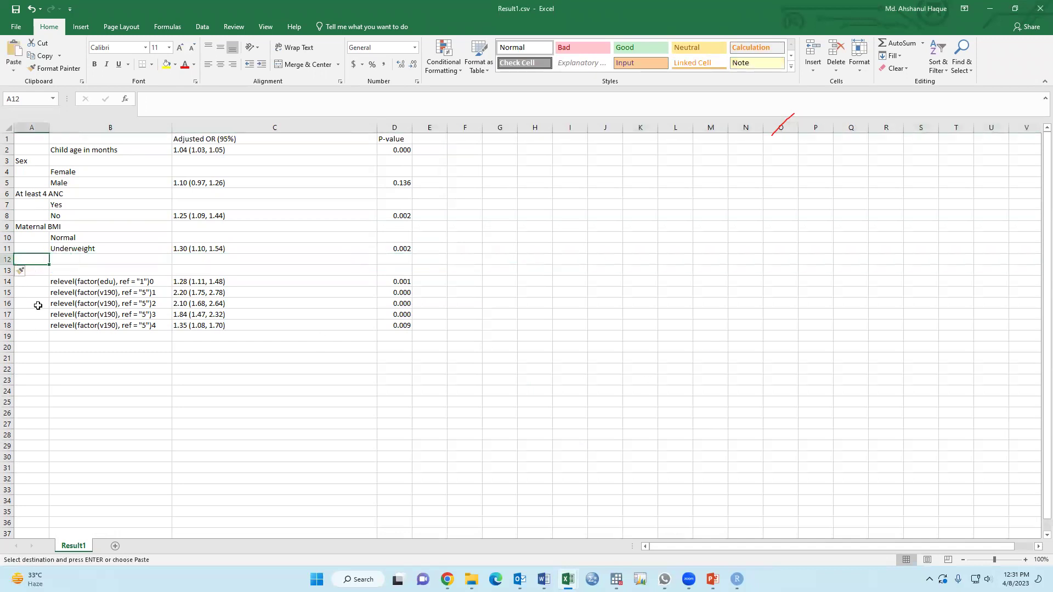
# Insert two blank rows above the first factor(v190) row and paste the heading "Wealth index" into A15.
pyautogui.click(8, 293)
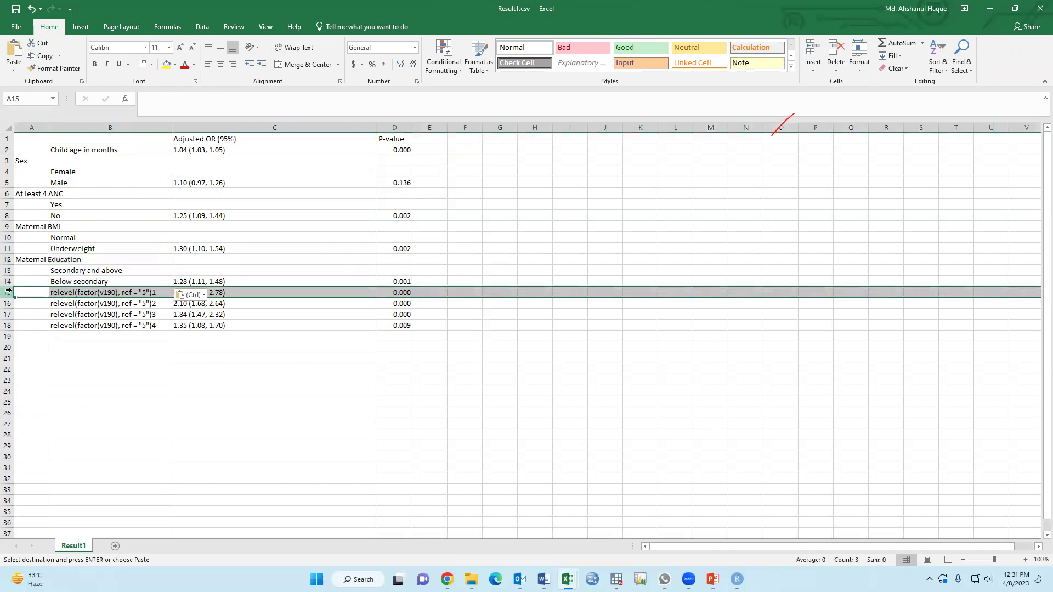
pyautogui.press('Escape')
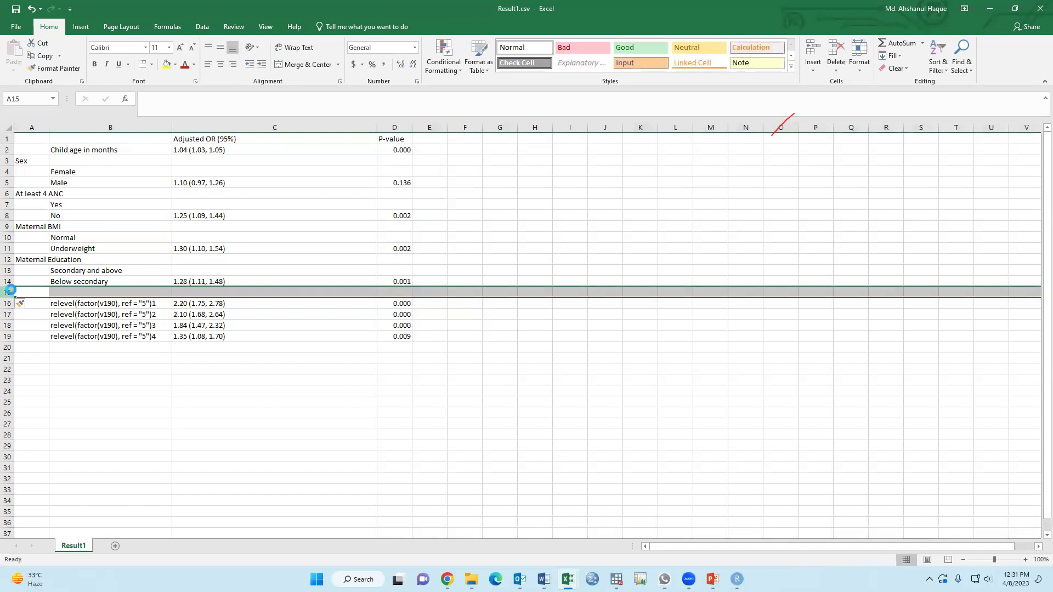
pyautogui.hotkey('ctrl', 'shift', '=')
pyautogui.hotkey('ctrl', 'shift', '=')
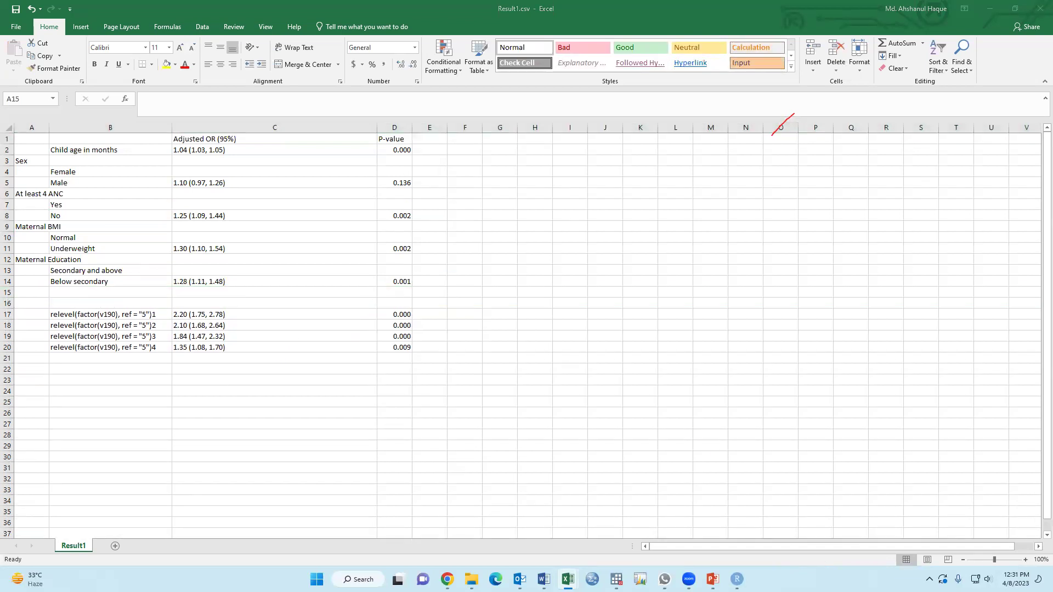
pyautogui.click(44, 294)
pyautogui.hotkey('shift', 'space')
pyautogui.hotkey('ctrl', 'c')
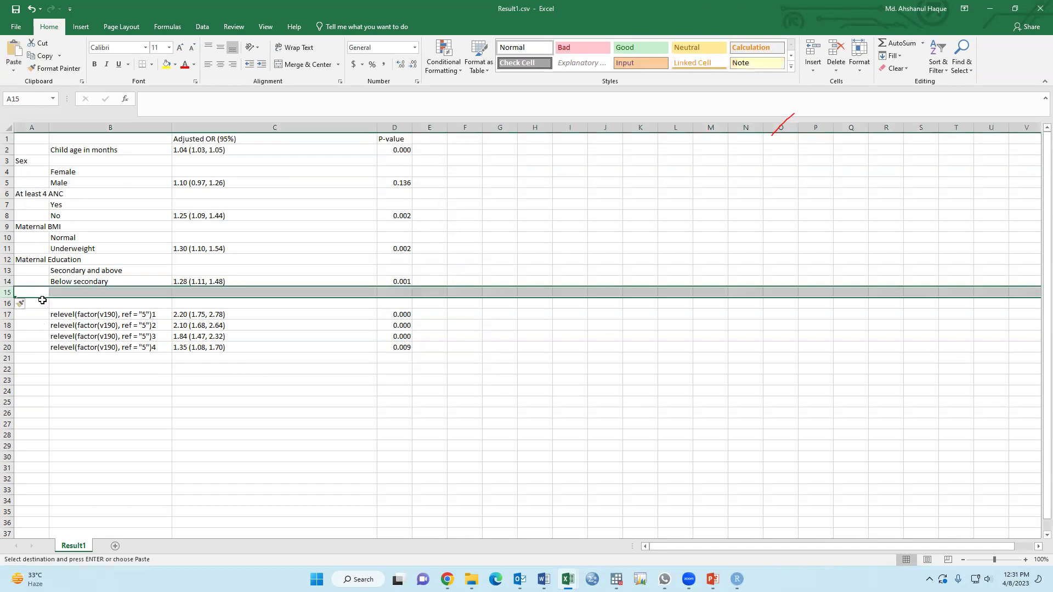
pyautogui.click(43, 316)
pyautogui.click(38, 292)
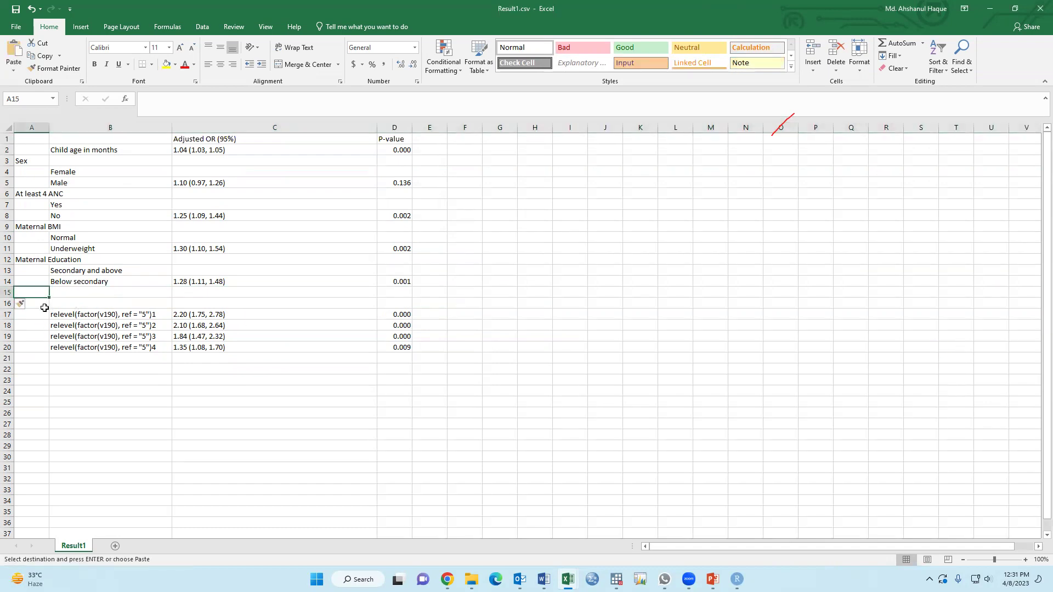
pyautogui.hotkey('ctrl', 'v')
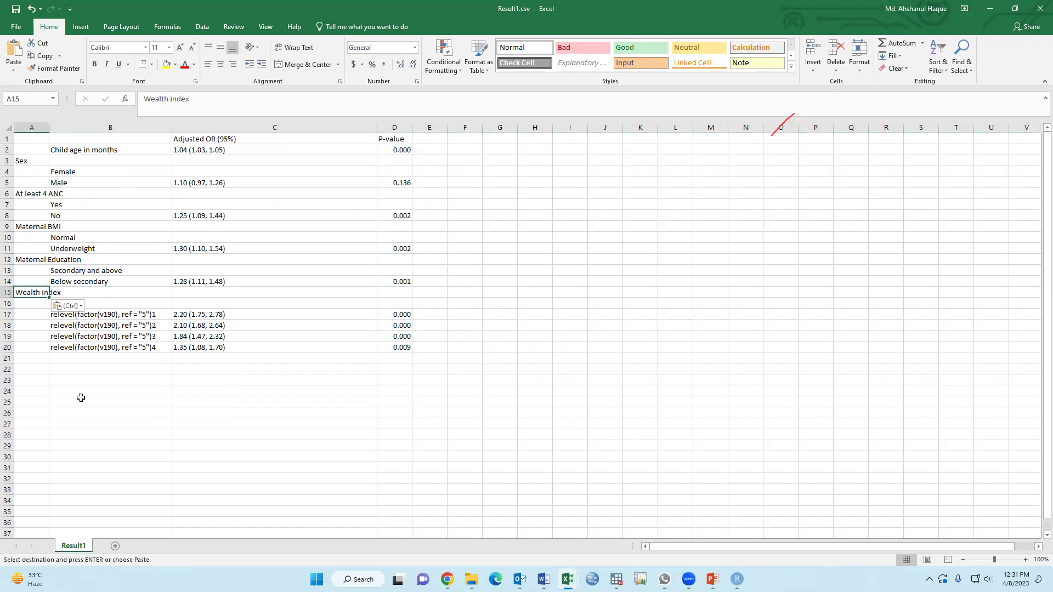
# Paste "Richest" into B16 and the labels Poorest, Poorer, Middle and Richer over the factor(v190) names starting at B17.
pyautogui.click(105, 304)
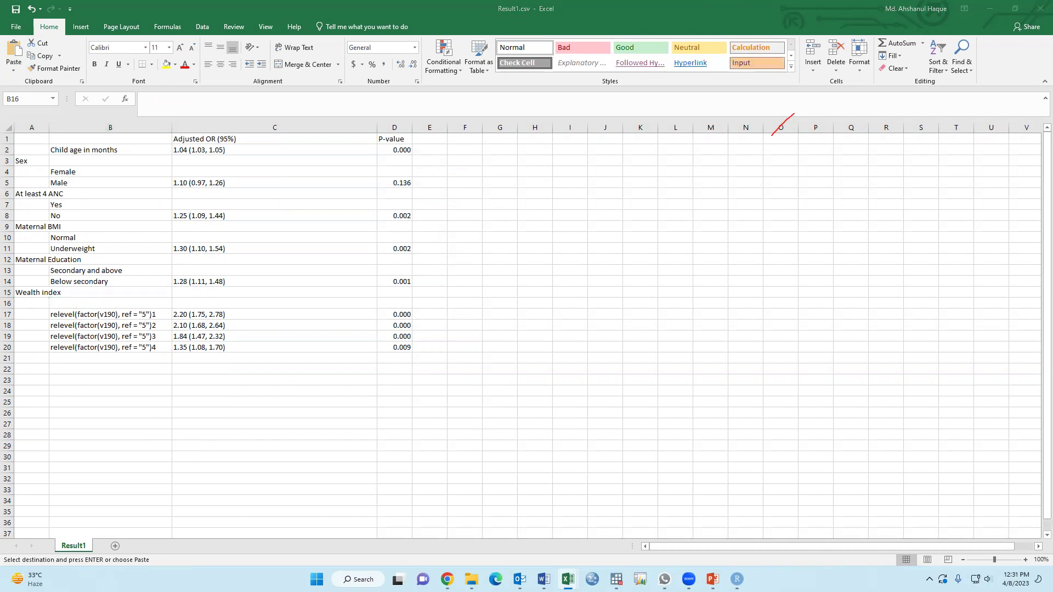
pyautogui.click(140, 304)
pyautogui.hotkey('ctrl', 'v')
pyautogui.click(64, 313)
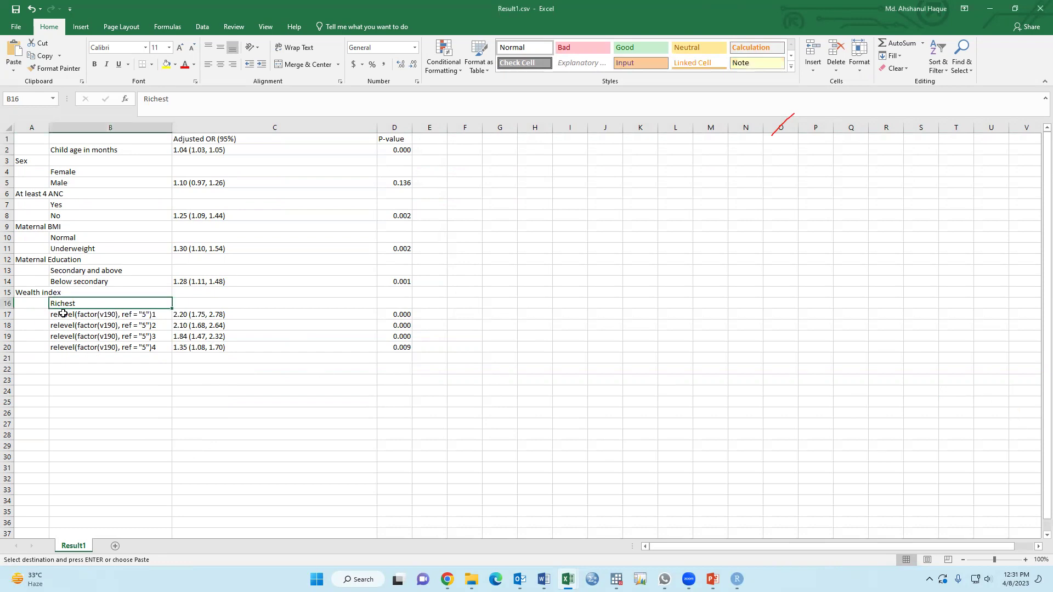
pyautogui.click(67, 318)
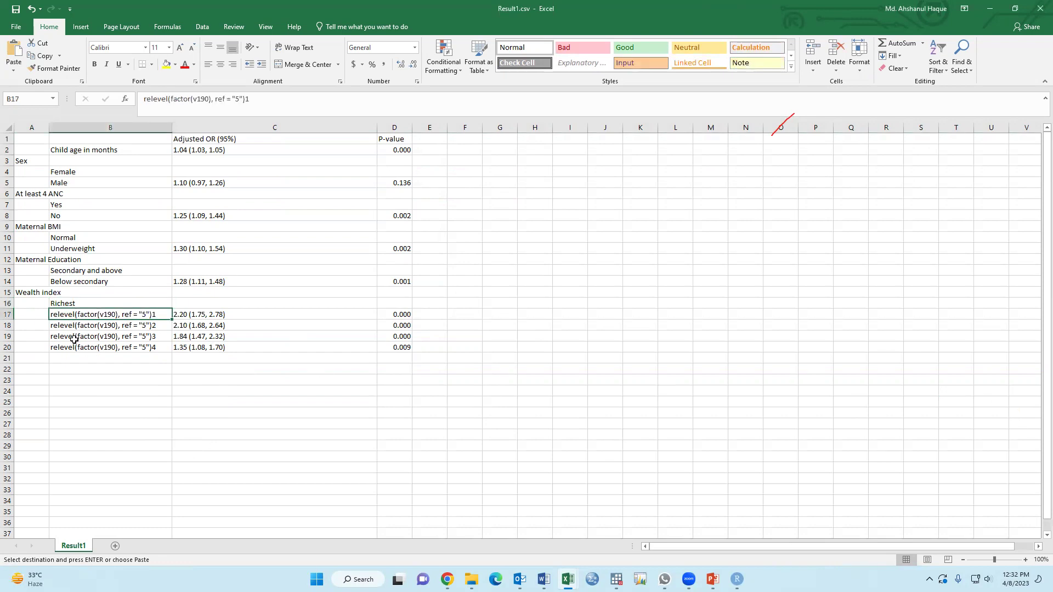
pyautogui.hotkey('ctrl', 'v')
pyautogui.click(93, 404)
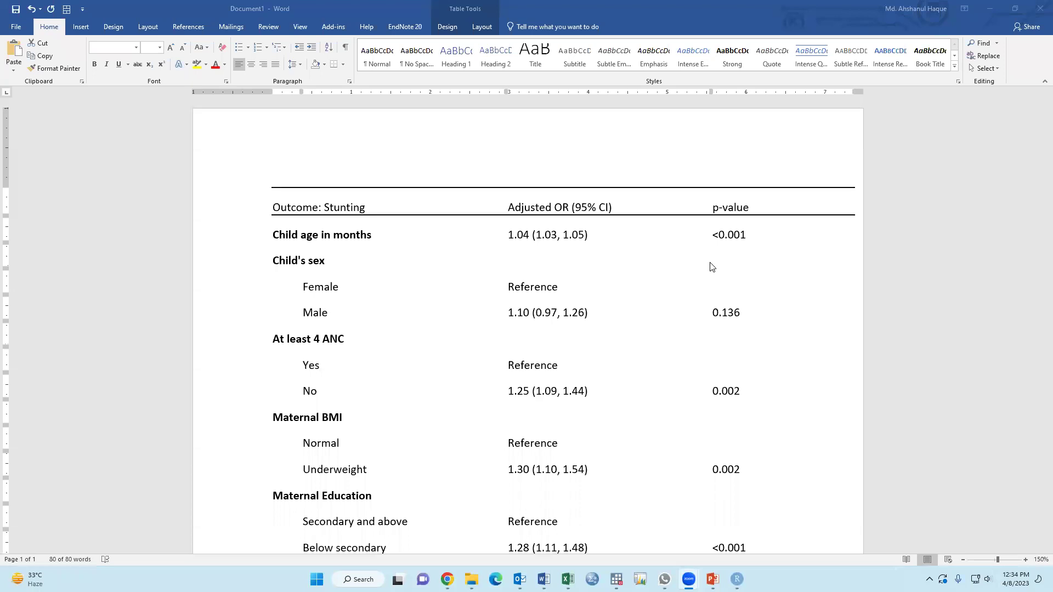
# In the Word document, set the whole stunting table to Times New Roman, size 12.
pyautogui.click(343, 241)
pyautogui.hotkey('ctrl', 'a')
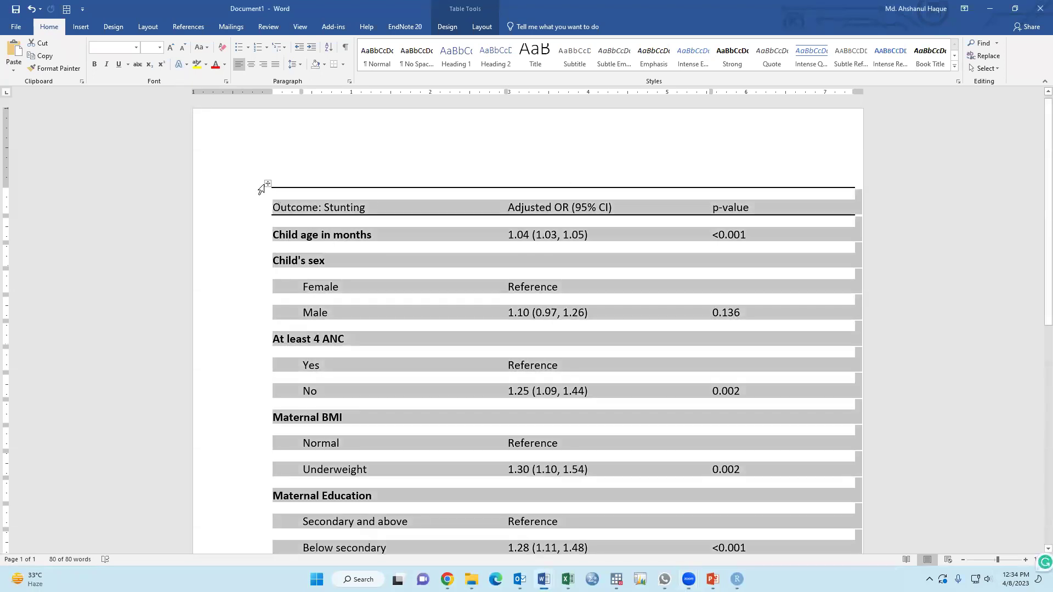
pyautogui.click(138, 51)
pyautogui.click(138, 117)
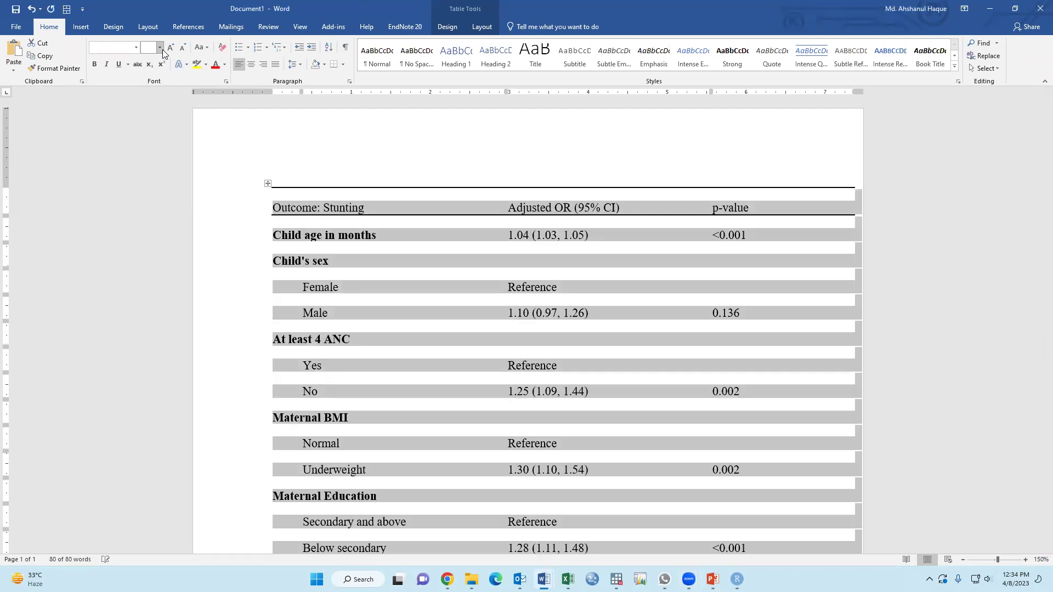
pyautogui.click(163, 49)
pyautogui.click(150, 102)
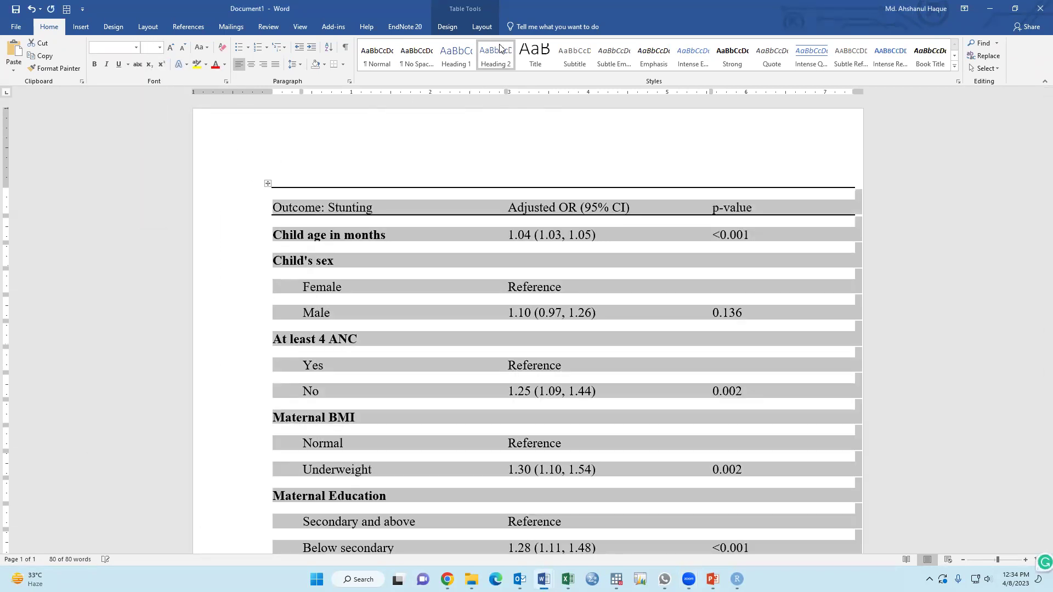
# Set the height of all rows in the stunting table to 0.09".
pyautogui.click(482, 26)
pyautogui.click(422, 47)
pyautogui.write('0.09')
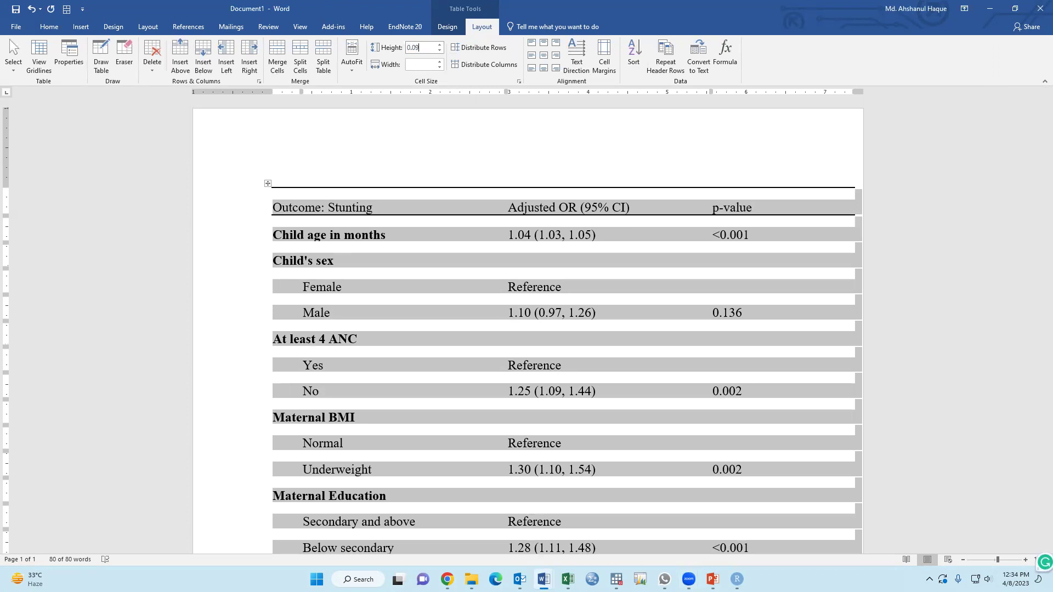
pyautogui.press('Return')
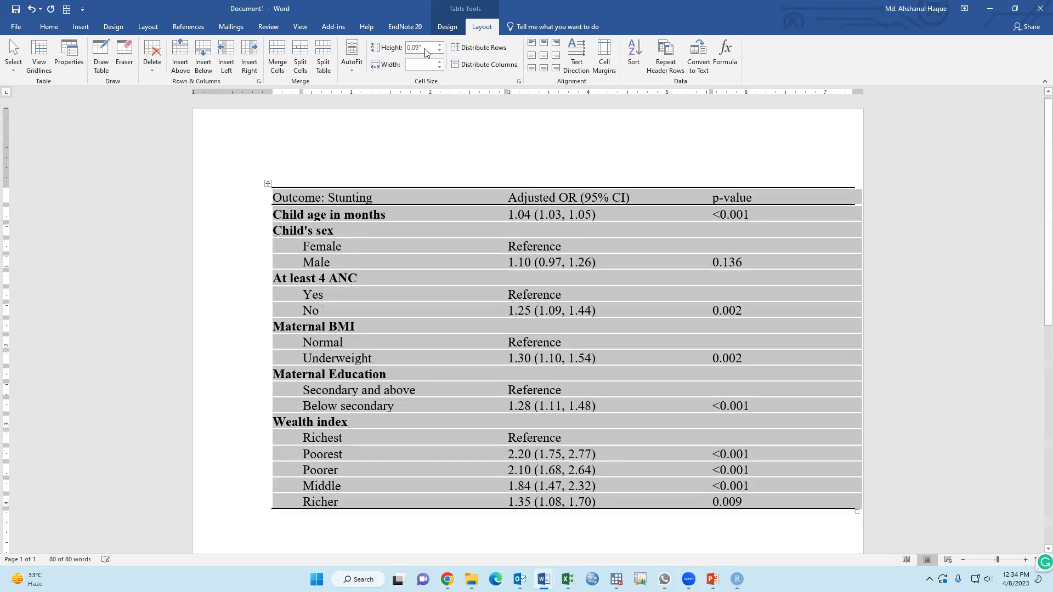
pyautogui.click(447, 345)
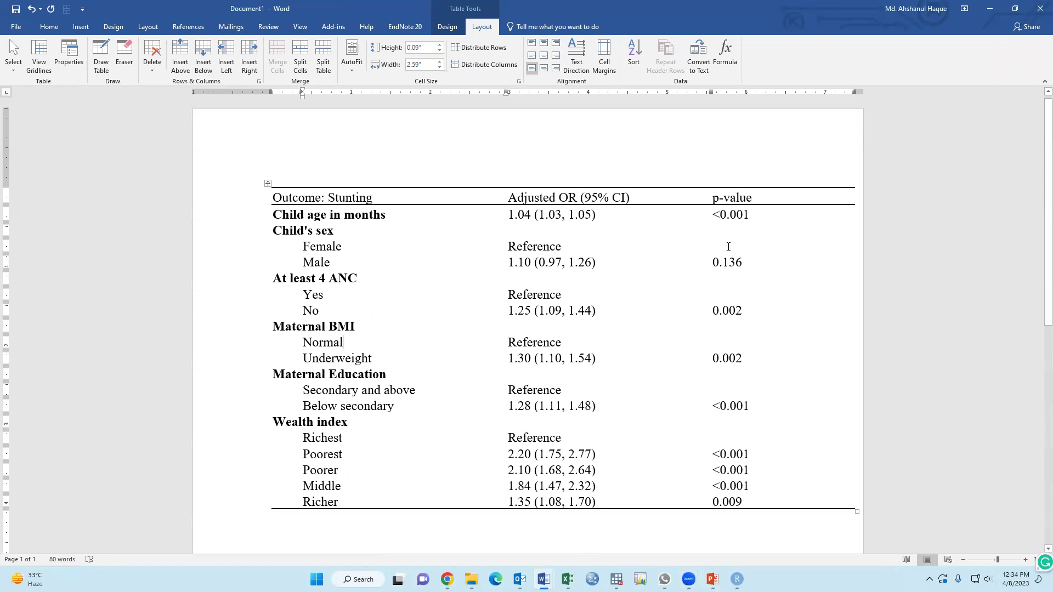
# Centre the text of the p-value and Adjusted OR (95% CI) columns, then place the cursor below the table.
pyautogui.moveTo(731, 198); pyautogui.dragTo(730, 502)
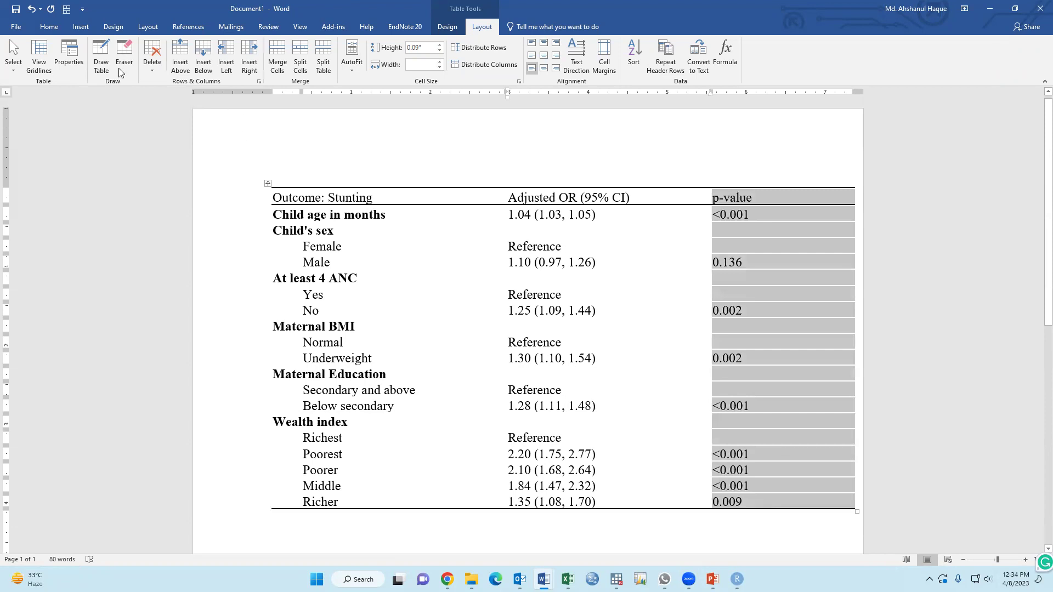
pyautogui.click(49, 26)
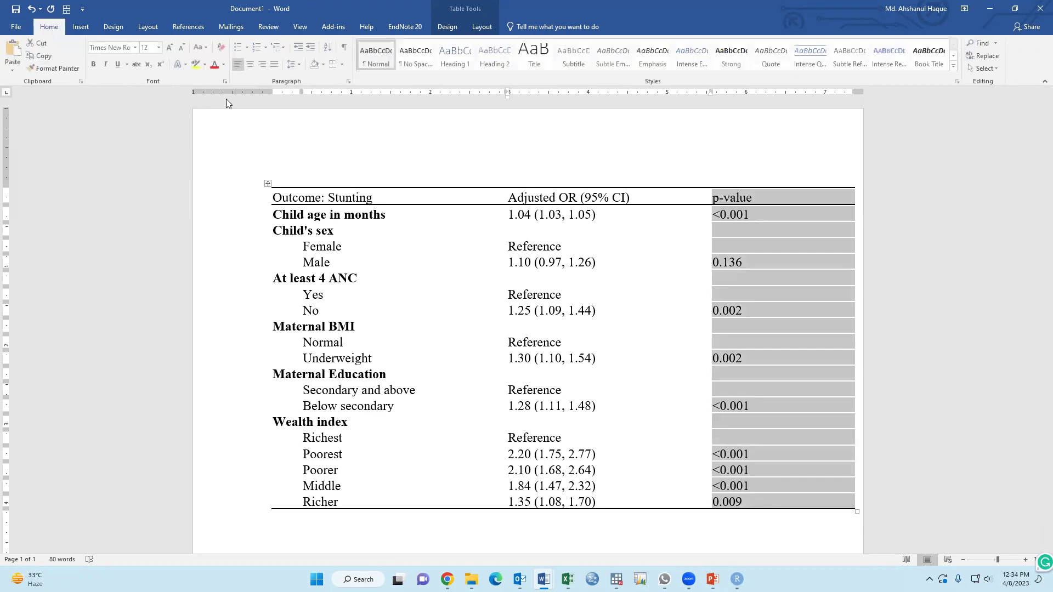
pyautogui.click(255, 66)
pyautogui.moveTo(553, 199); pyautogui.dragTo(606, 503)
pyautogui.click(250, 65)
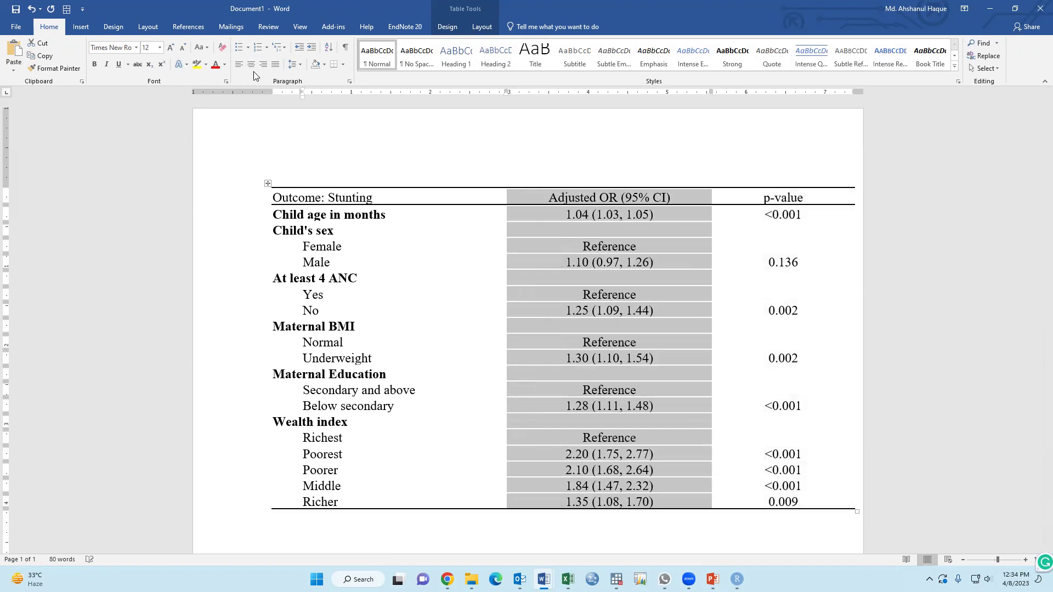
pyautogui.click(148, 296)
pyautogui.click(321, 540)
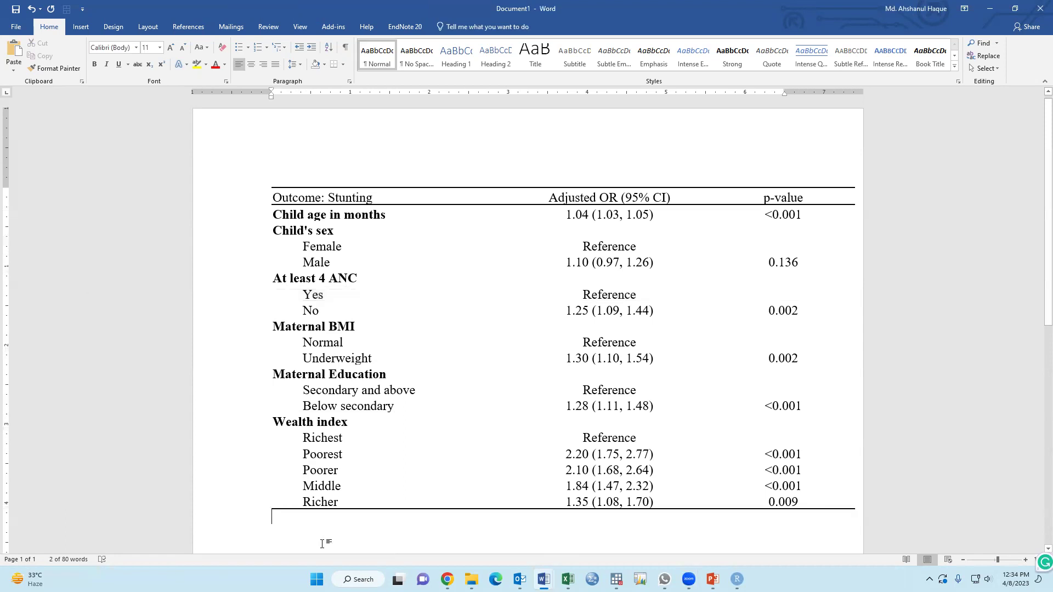